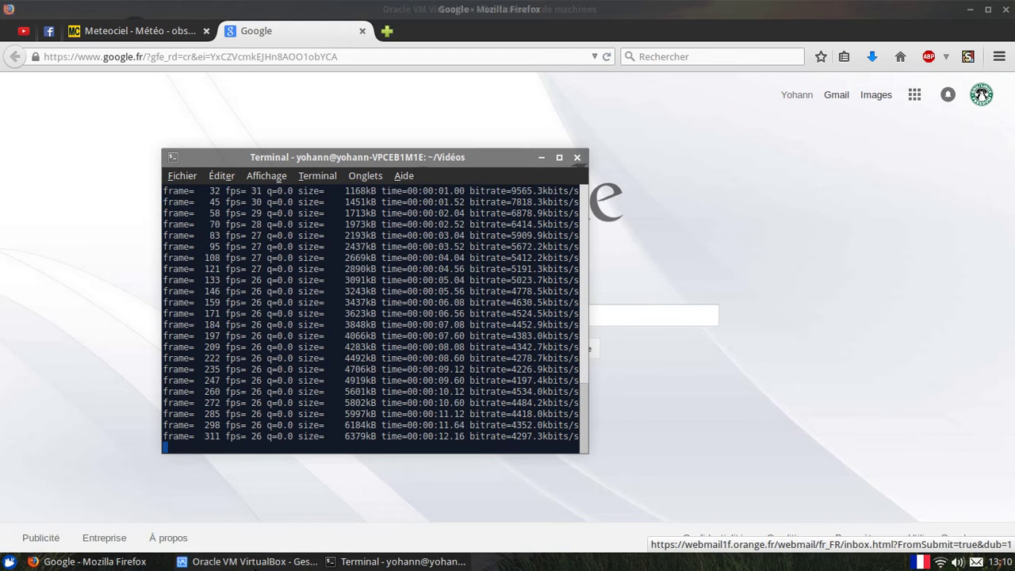
- Switch to Firefox, search Google for "virtualbox" and open the Oracle VM VirtualBox website
click(253, 561)
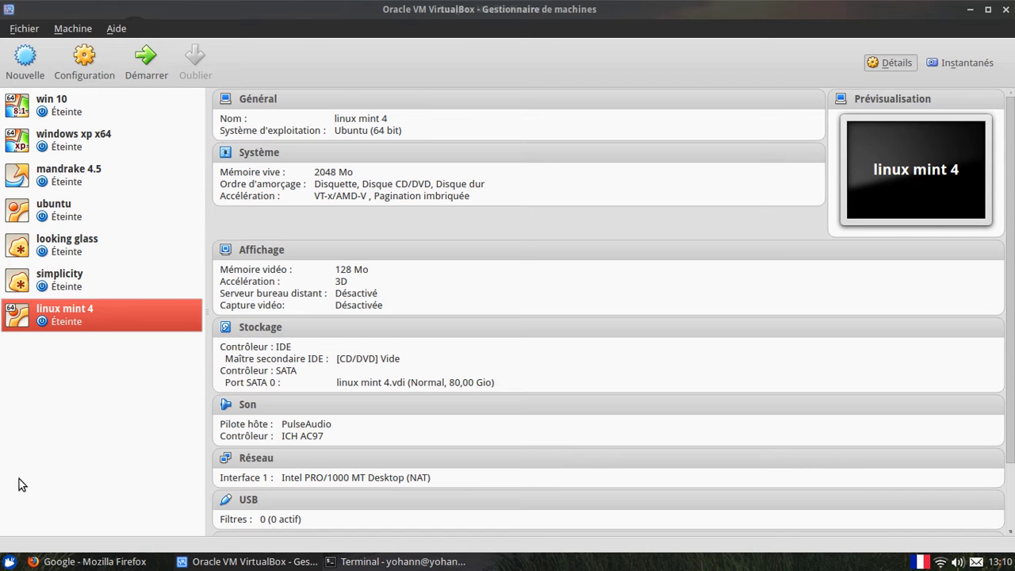
click(87, 561)
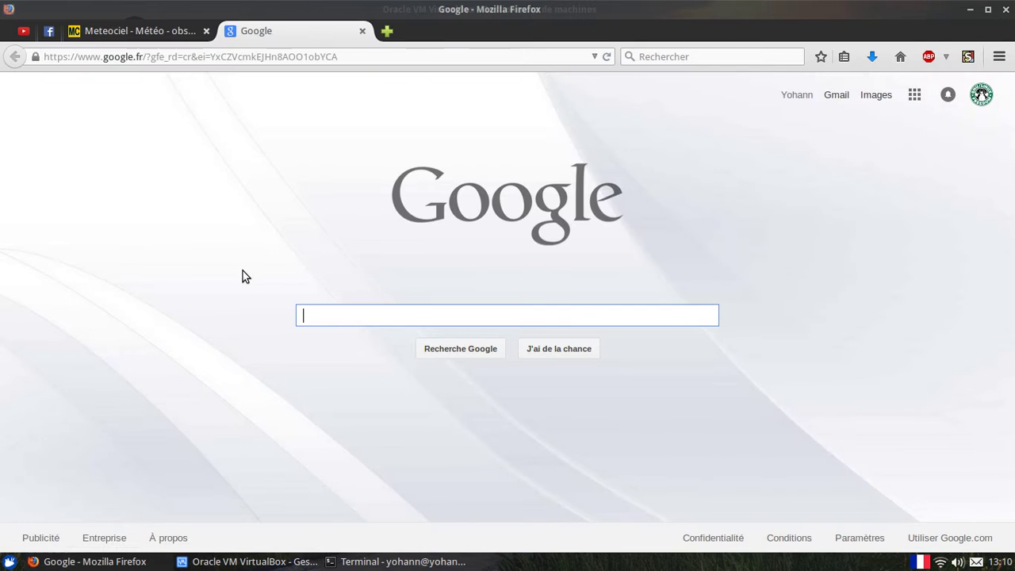
text(virtual)
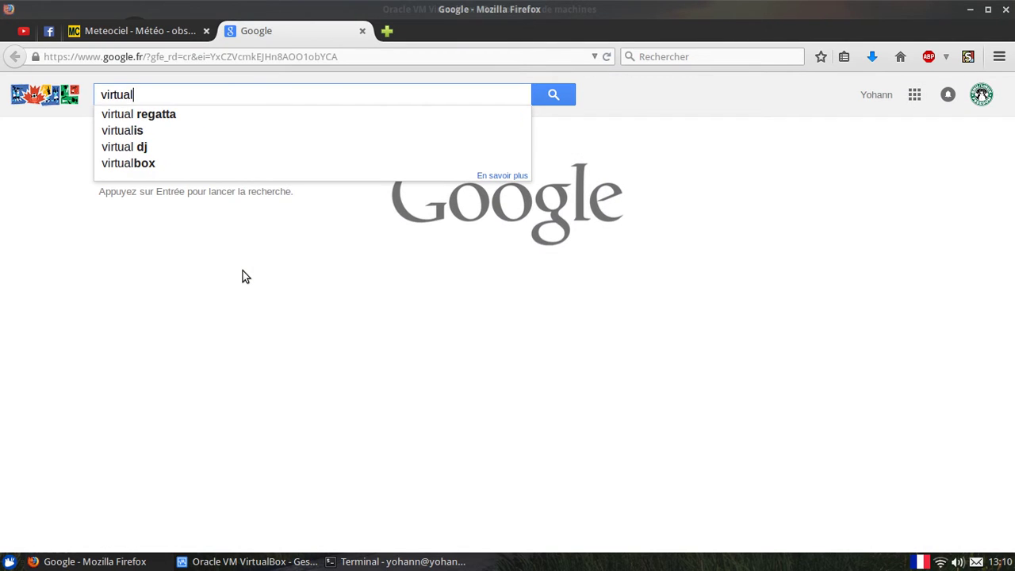
text(box)
key(Return)
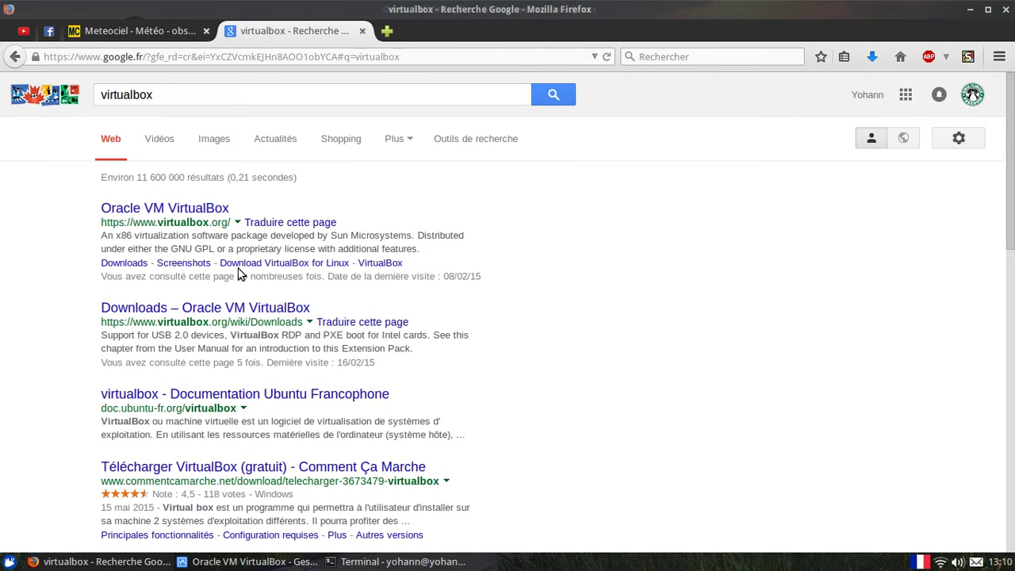
click(182, 211)
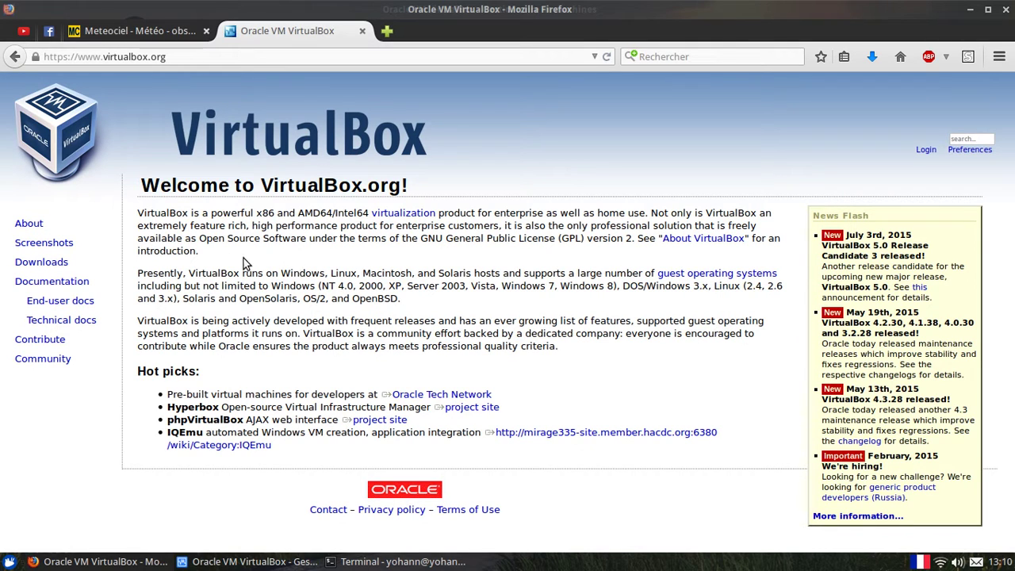
- Open the VirtualBox site's Screenshots page and look through the examples for Windows, Mac OS X and Linux/UNIX
click(31, 242)
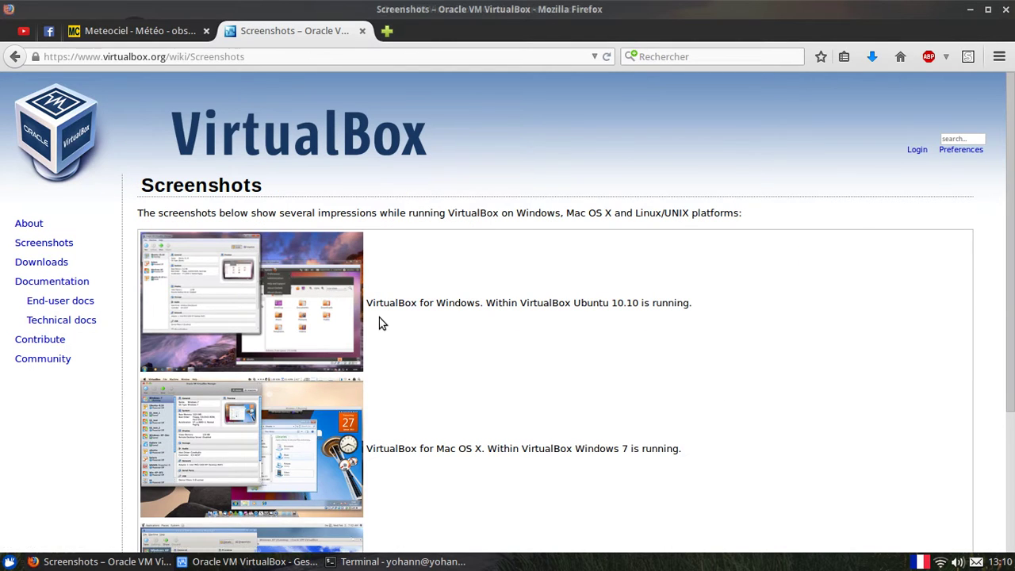
scroll(379, 317, down, 3)
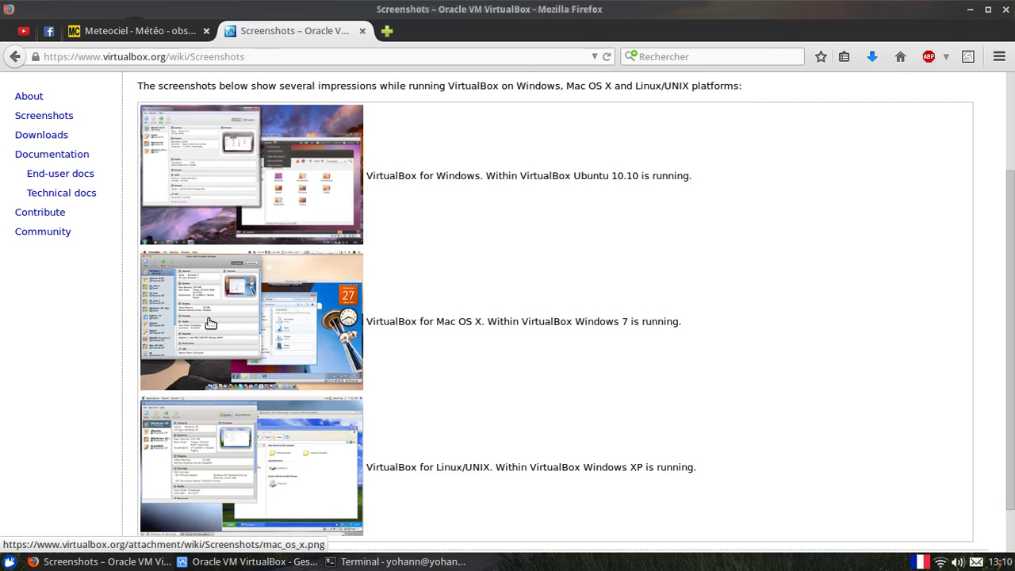
scroll(261, 325, down, 2)
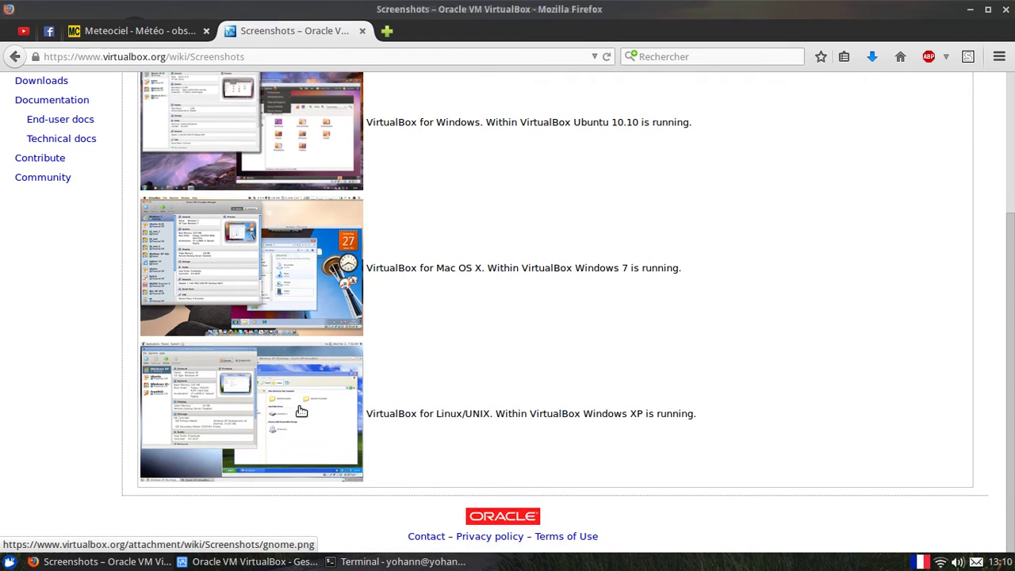
scroll(300, 410, up, 3)
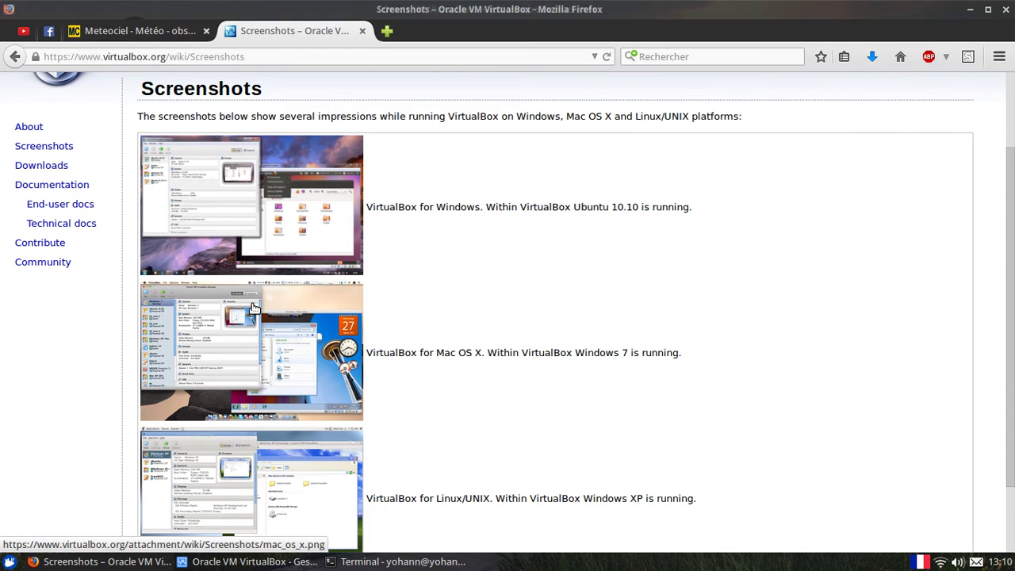
scroll(254, 307, up, 3)
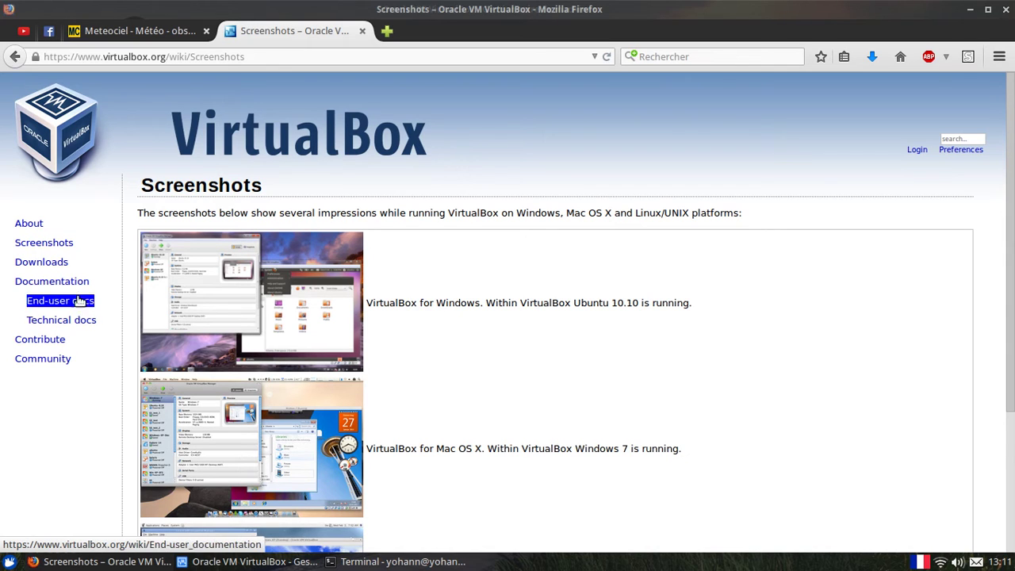
- Open the site's Downloads page and review the VirtualBox 4.3.28 platform packages
click(59, 265)
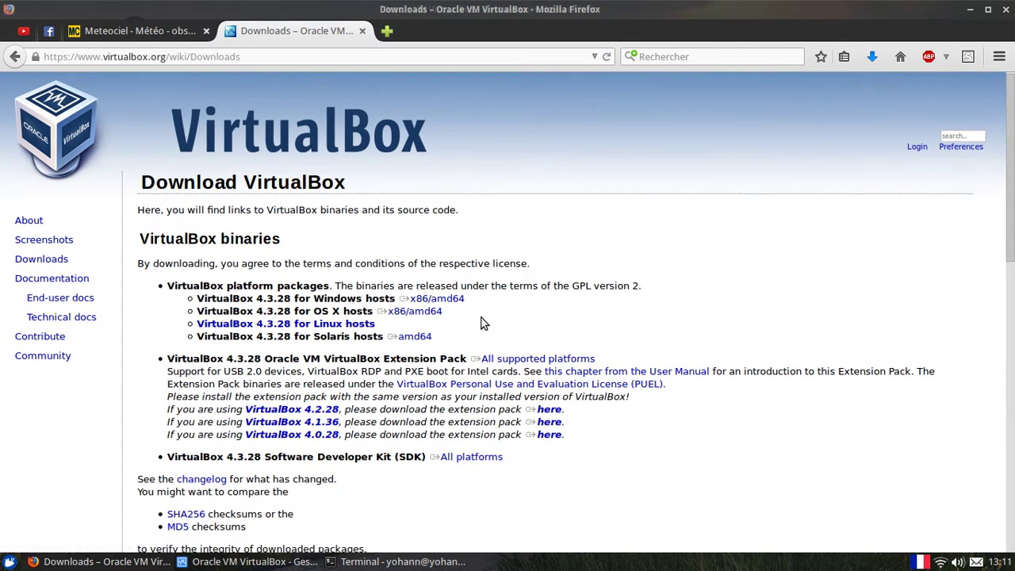
scroll(482, 323, down, 2)
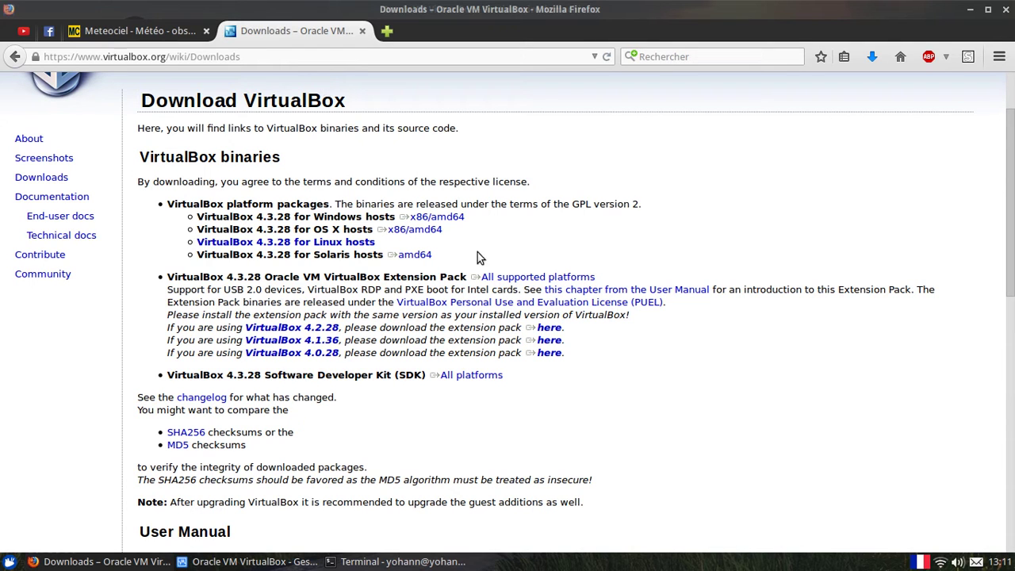
- Switch to the VirtualBox manager, open its global preferences and move the dialog to review the general settings
click(212, 560)
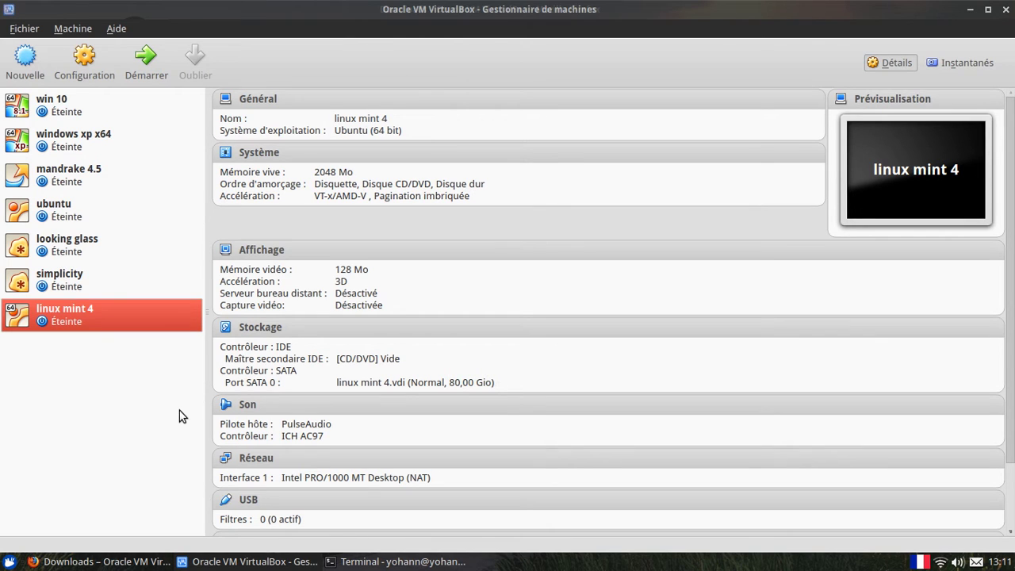
click(12, 32)
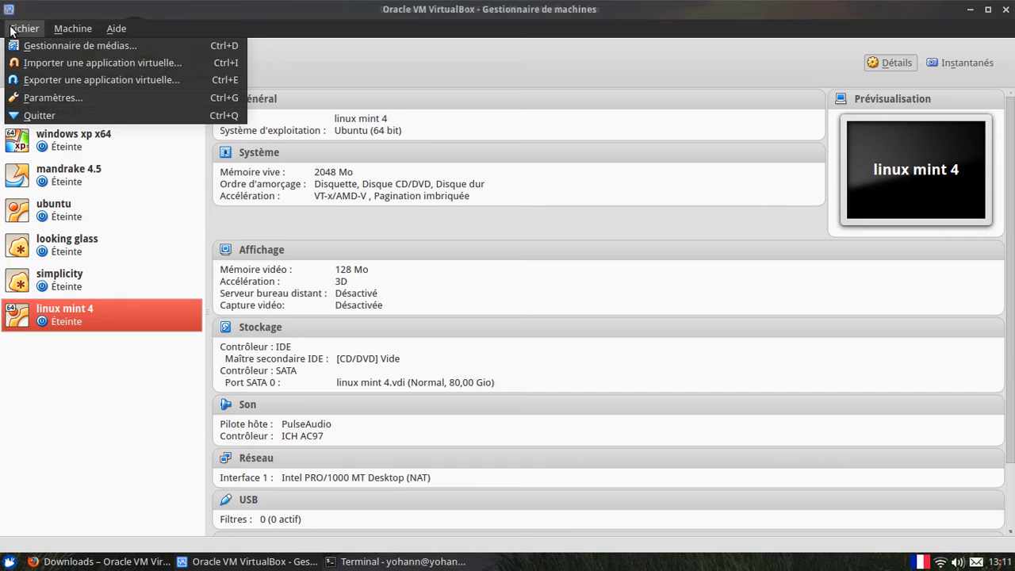
click(74, 96)
drag(475, 111, 312, 196)
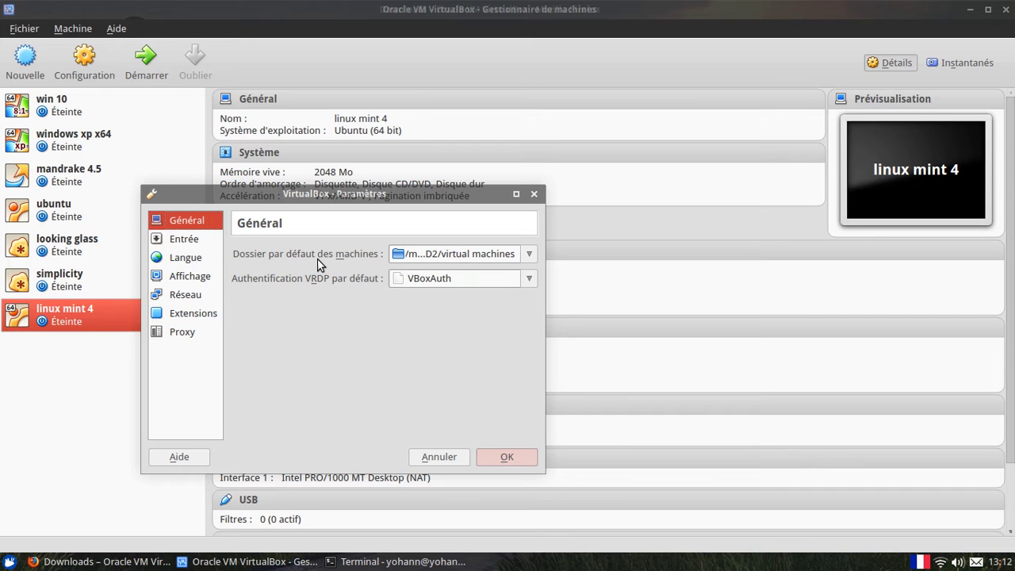
- Examine the keyboard shortcuts in the input preferences for both the VirtualBox manager and the virtual machine
click(201, 240)
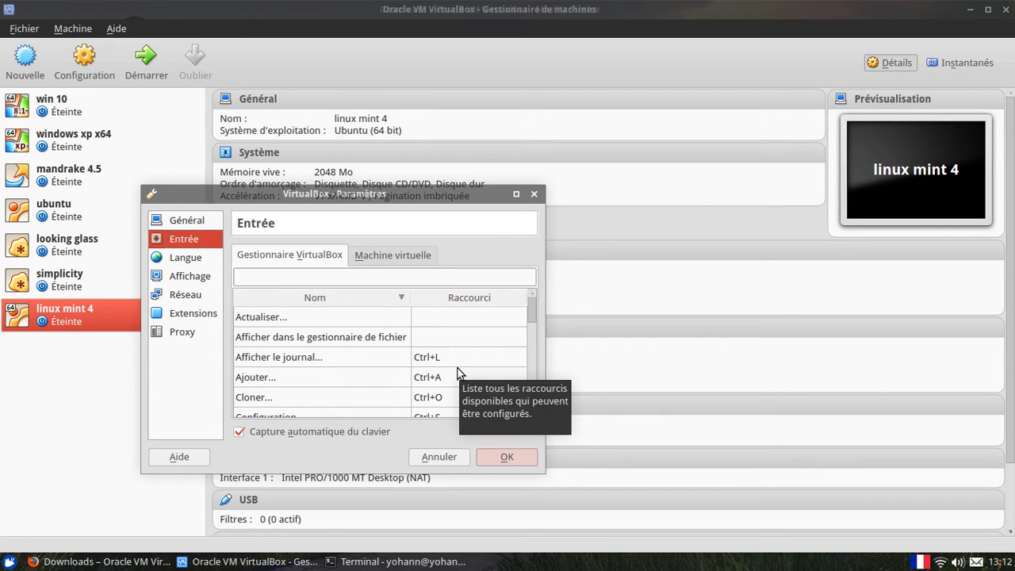
scroll(456, 368, down, 2)
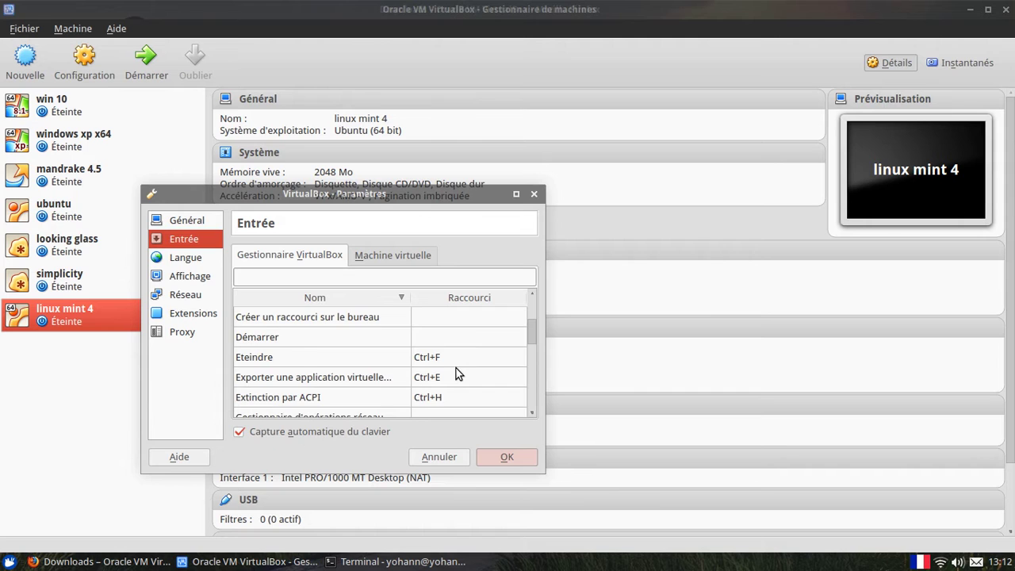
scroll(456, 368, up, 2)
click(392, 258)
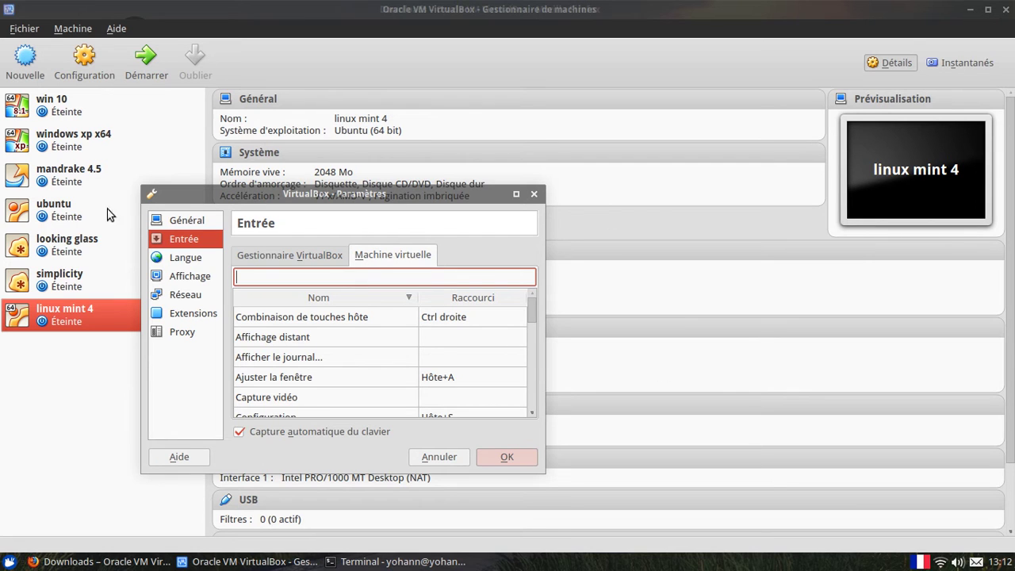
- Review the interface languages and the maximum guest screen size options in the preferences, keeping Automatique
click(186, 258)
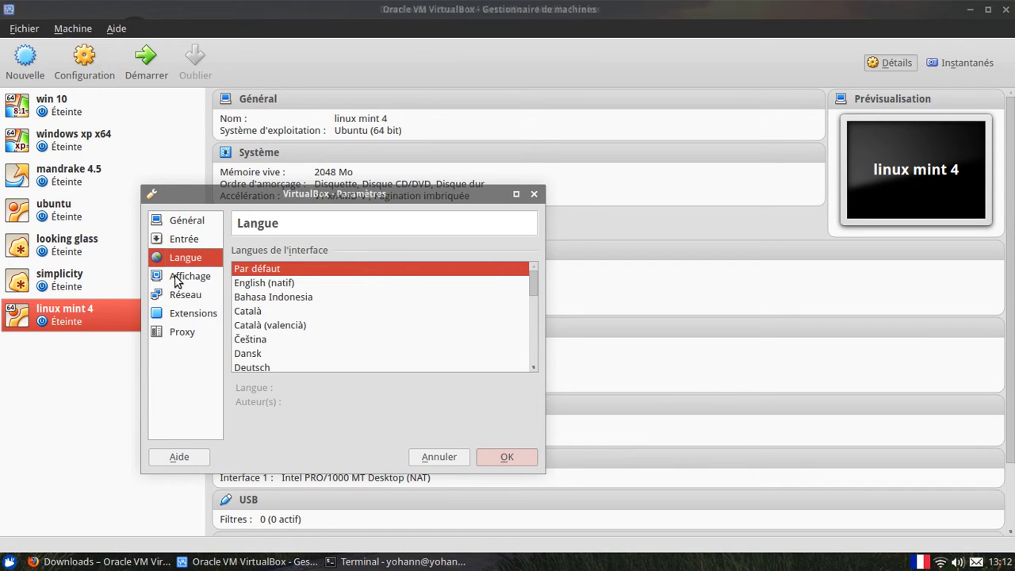
scroll(324, 301, down, 5)
scroll(319, 311, up, 5)
click(178, 278)
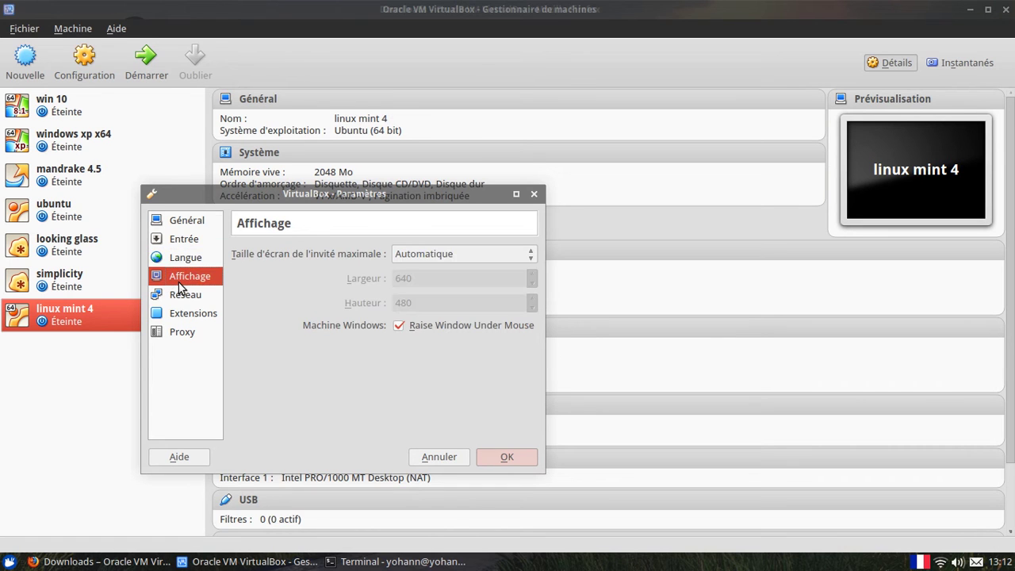
click(501, 258)
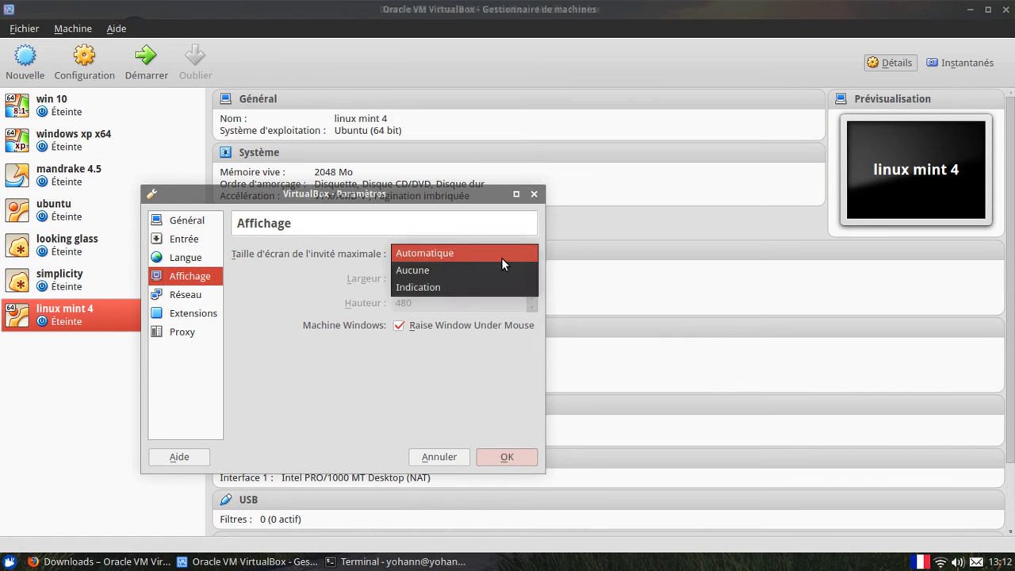
click(314, 428)
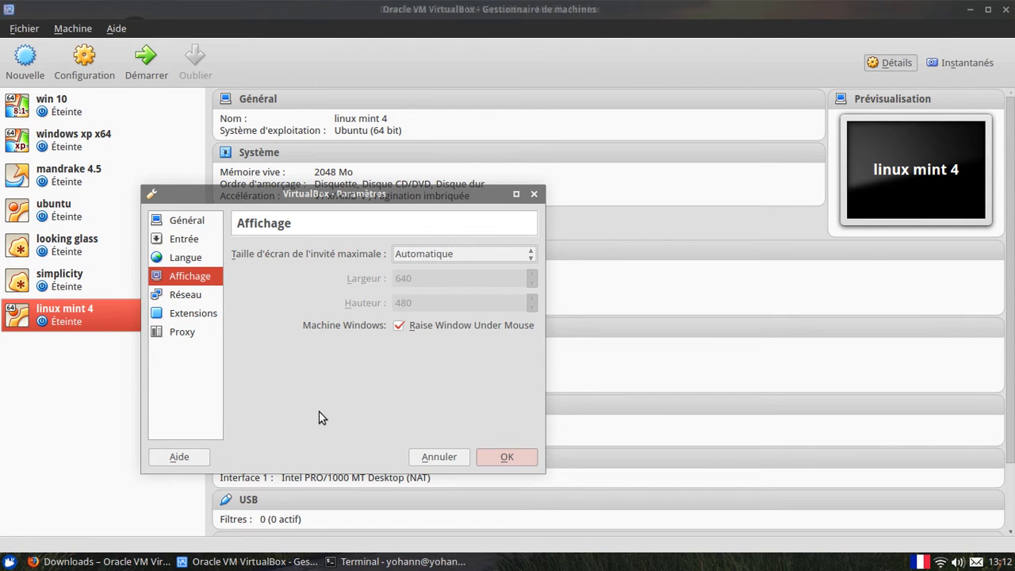
- Review the network preferences and the list of installed extension packages
click(198, 299)
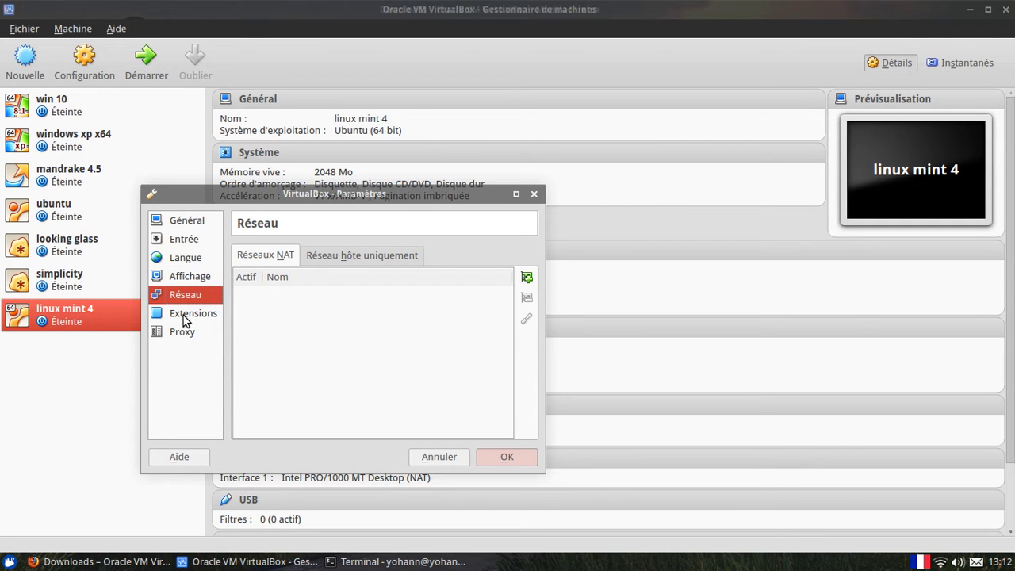
click(185, 318)
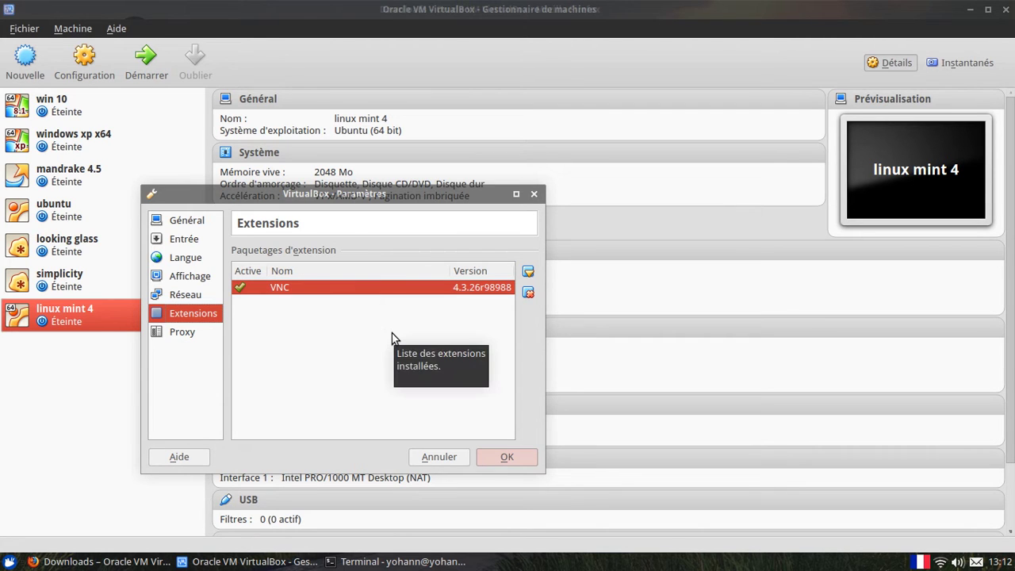
- Check the VirtualBox 4.3.28 Extension Pack entry for all supported platforms on Firefox's Downloads page, and return to the VirtualBox preferences
click(103, 561)
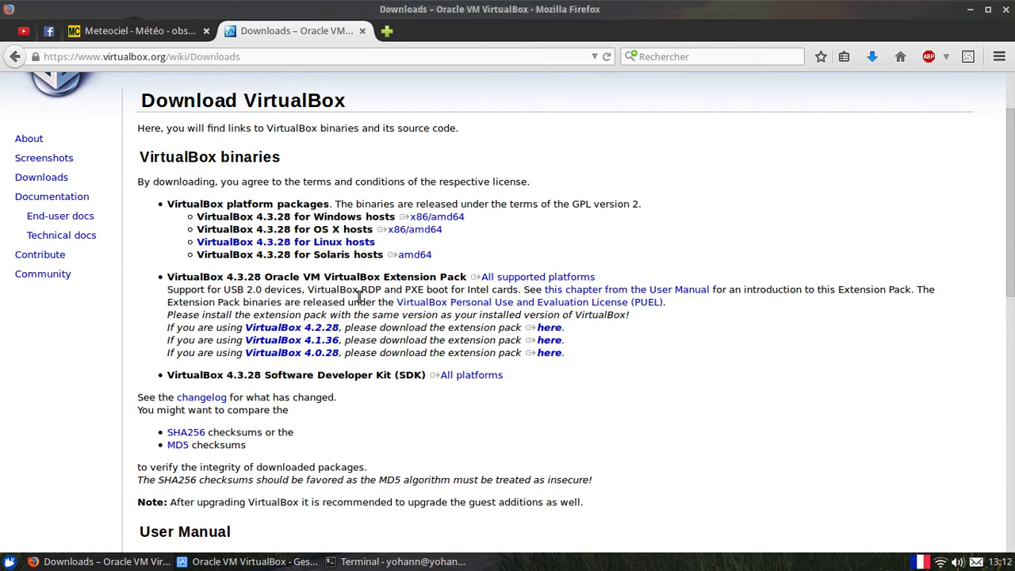
drag(546, 290, 553, 291)
click(592, 279)
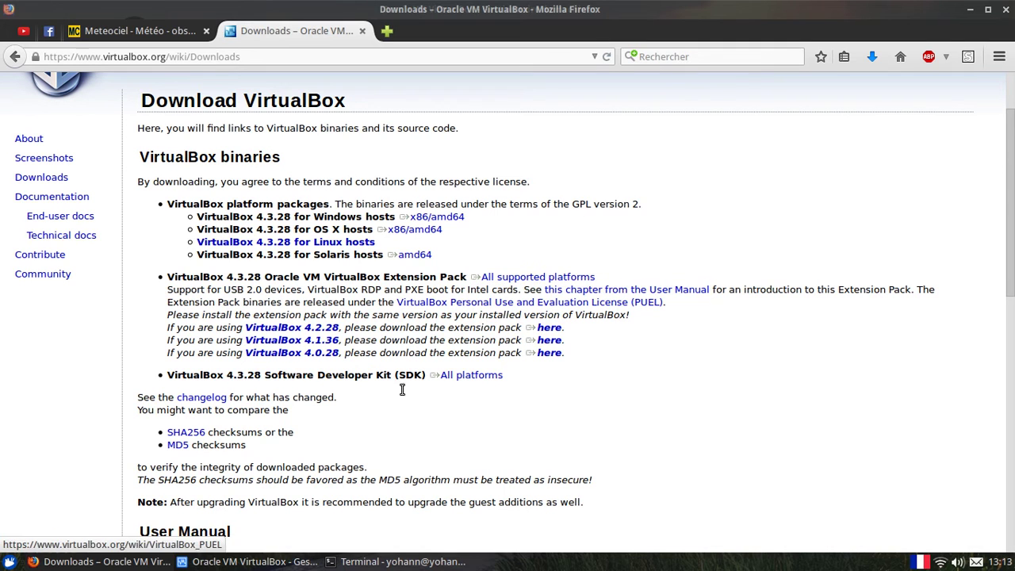
click(263, 565)
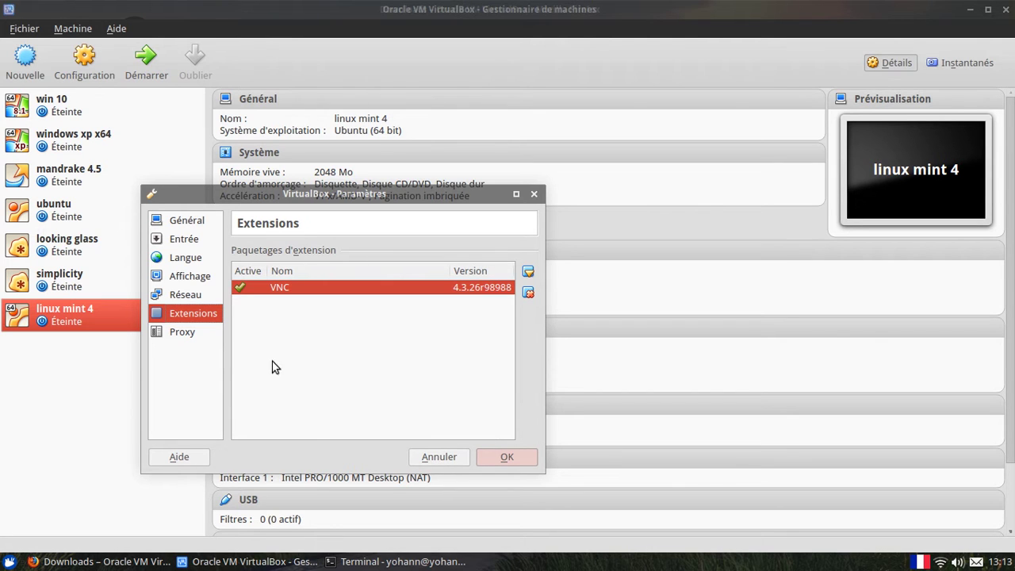
- Open the file chooser for adding an extension package and cancel it, and review the proxy preferences before closing the dialog without saving
click(528, 272)
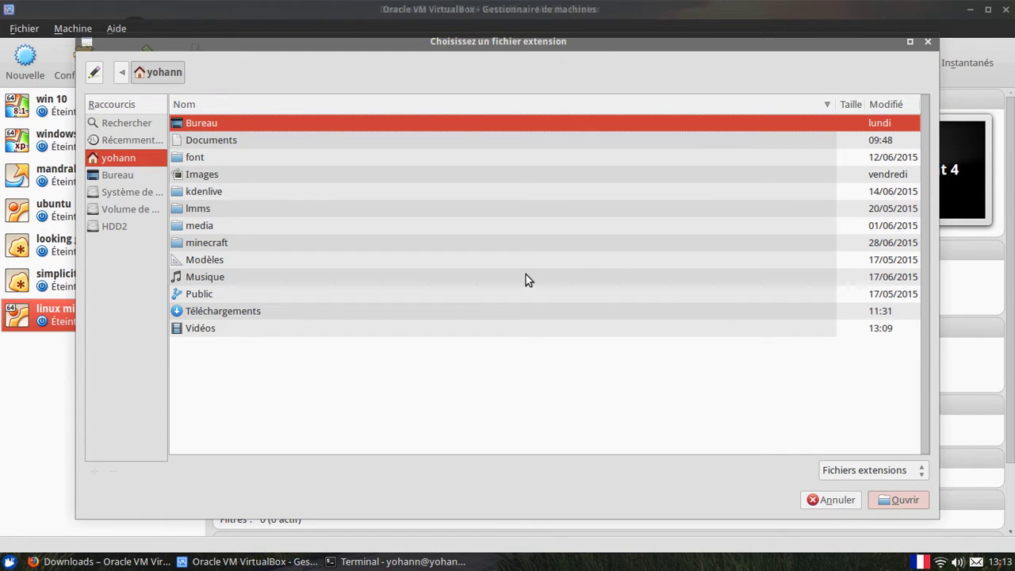
click(838, 500)
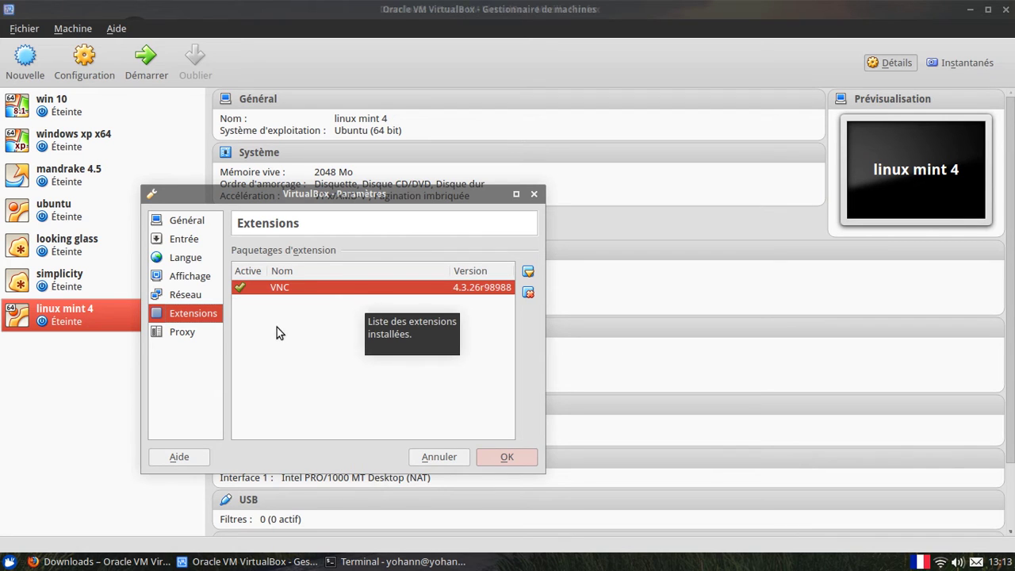
click(182, 330)
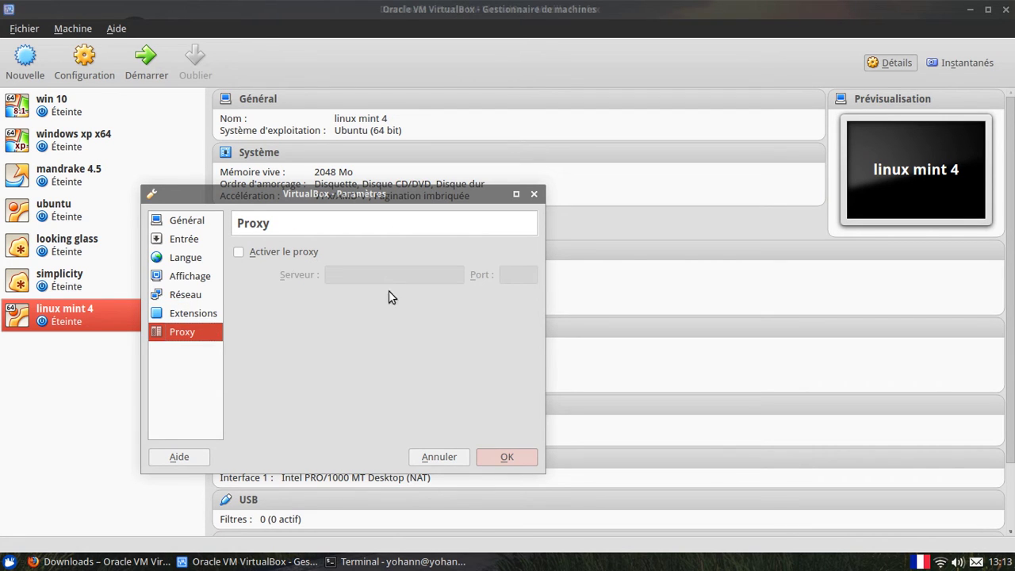
click(462, 462)
- Review the available machine commands and the general settings of linux mint 4, closing the settings without saving
click(24, 28)
key(Escape)
click(72, 28)
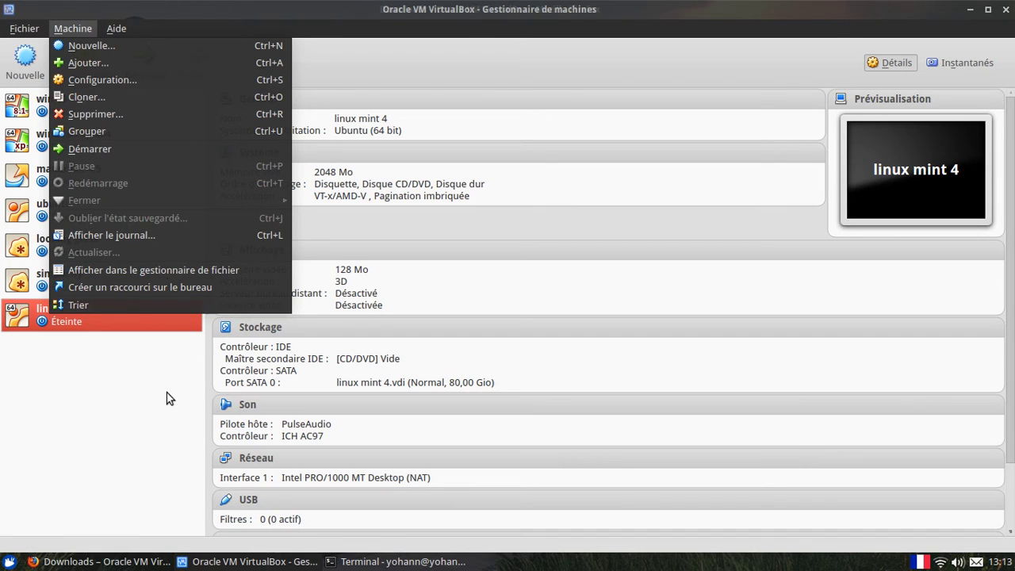
click(119, 80)
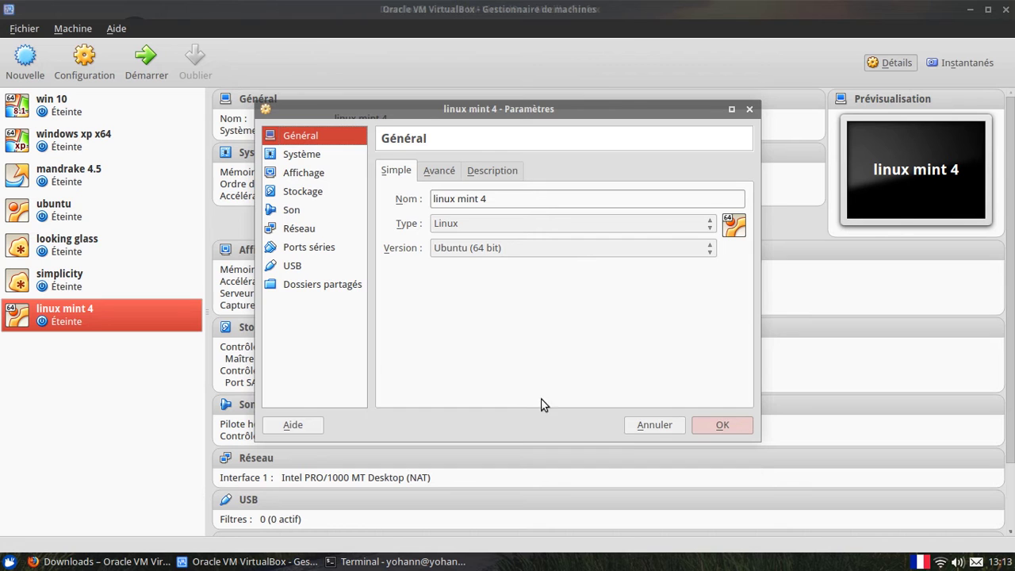
click(649, 431)
- Open the VirtualBox user manual from the help and go to chapter 4, Guest Additions
click(118, 28)
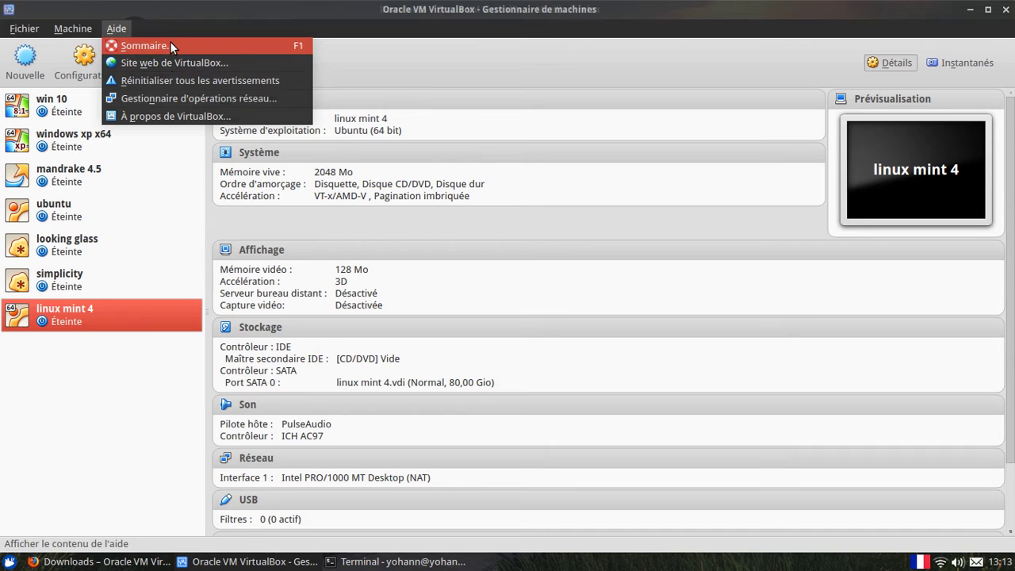
key(Escape)
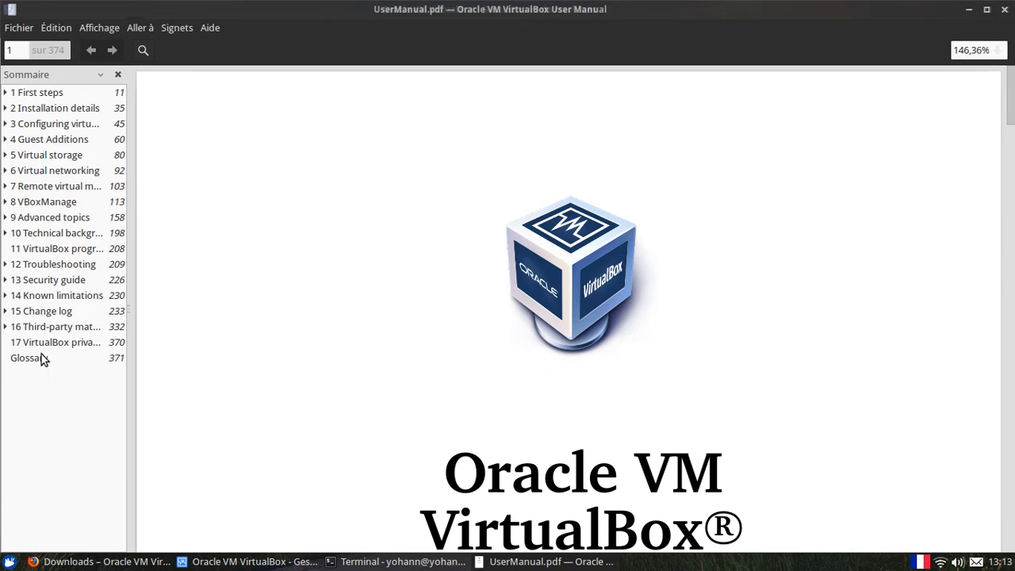
click(64, 141)
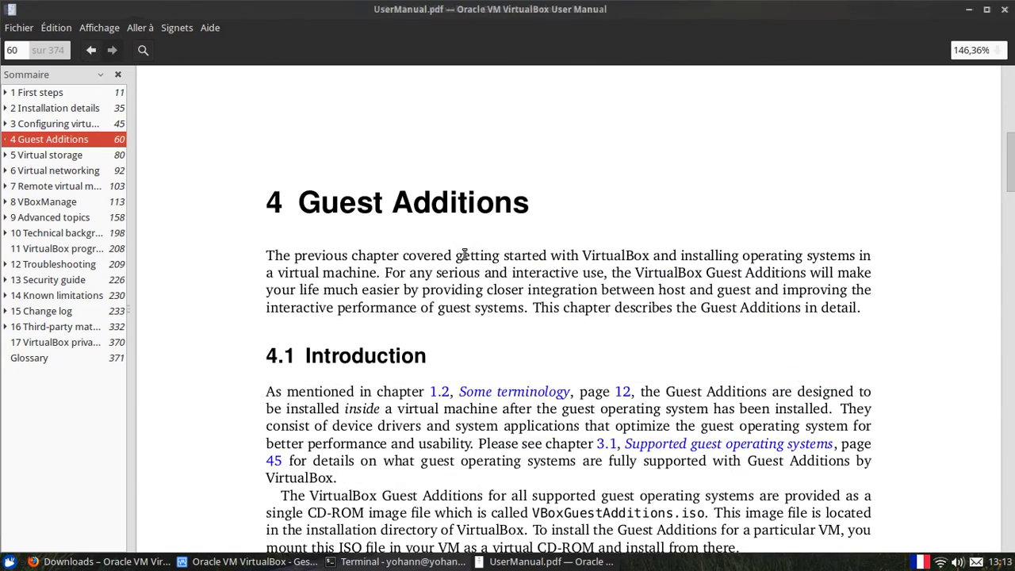
- Close the user manual and open the VirtualBox end user forums from the website's Community page in Firefox
click(1006, 9)
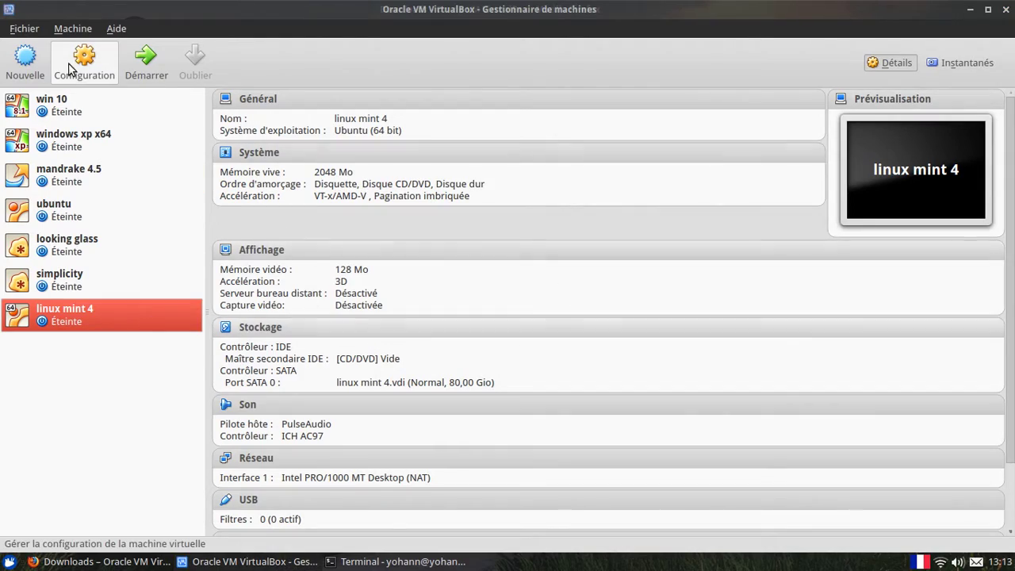
click(256, 562)
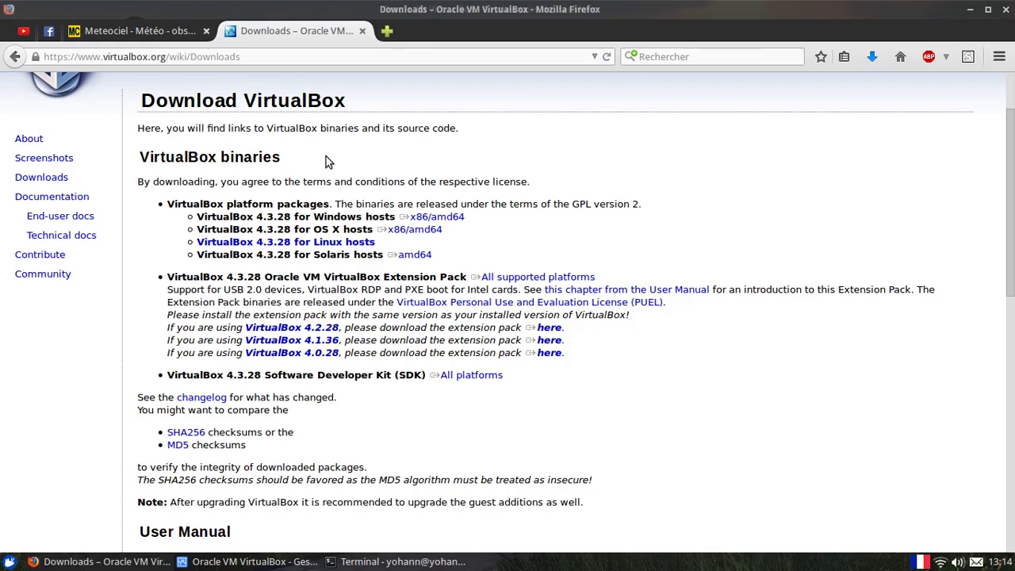
triple_click(61, 235)
double_click(43, 275)
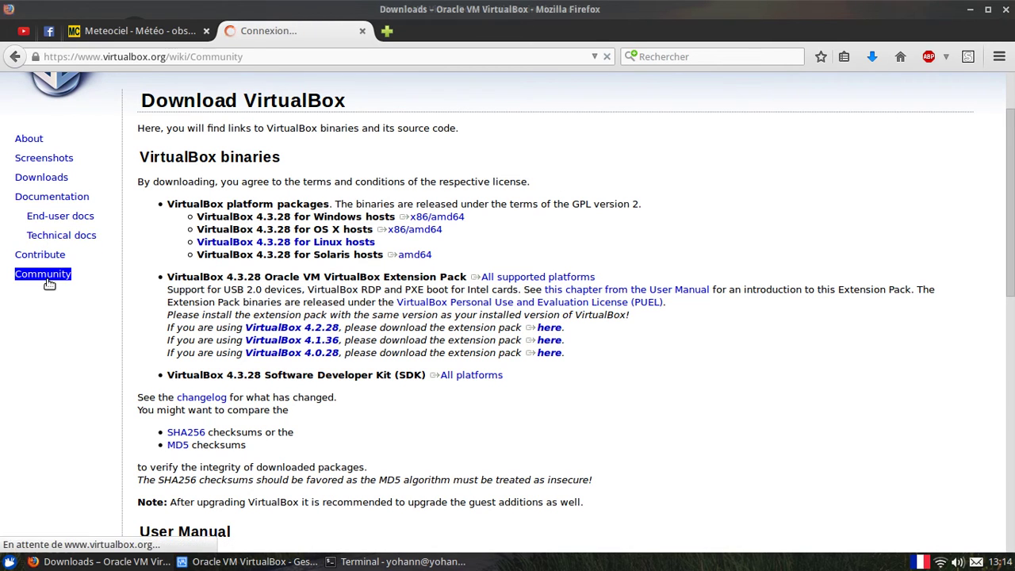
double_click(49, 281)
double_click(190, 250)
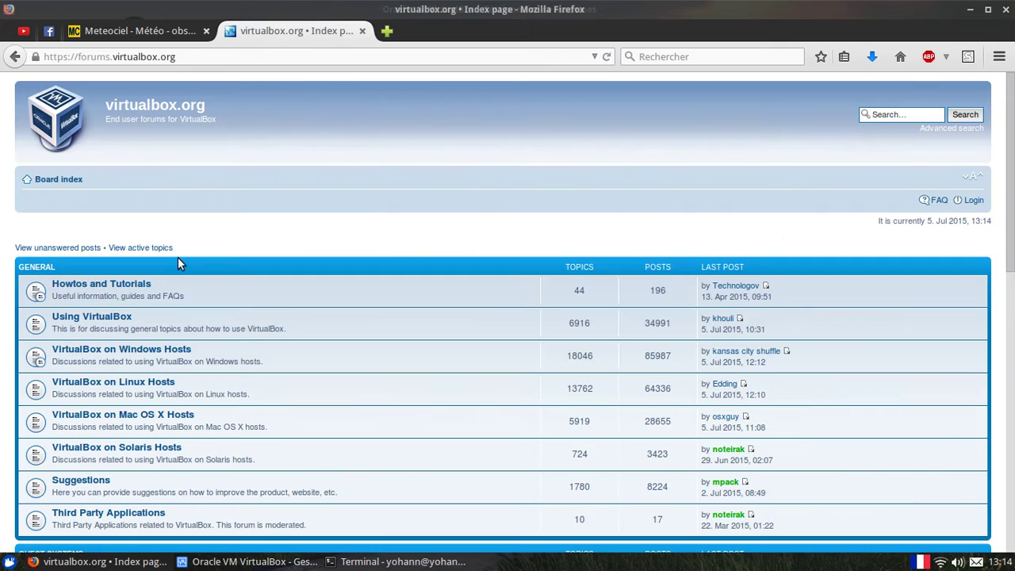
- Look through the sections of the VirtualBox forum index and return to the VirtualBox manager
scroll(178, 257, down, 4)
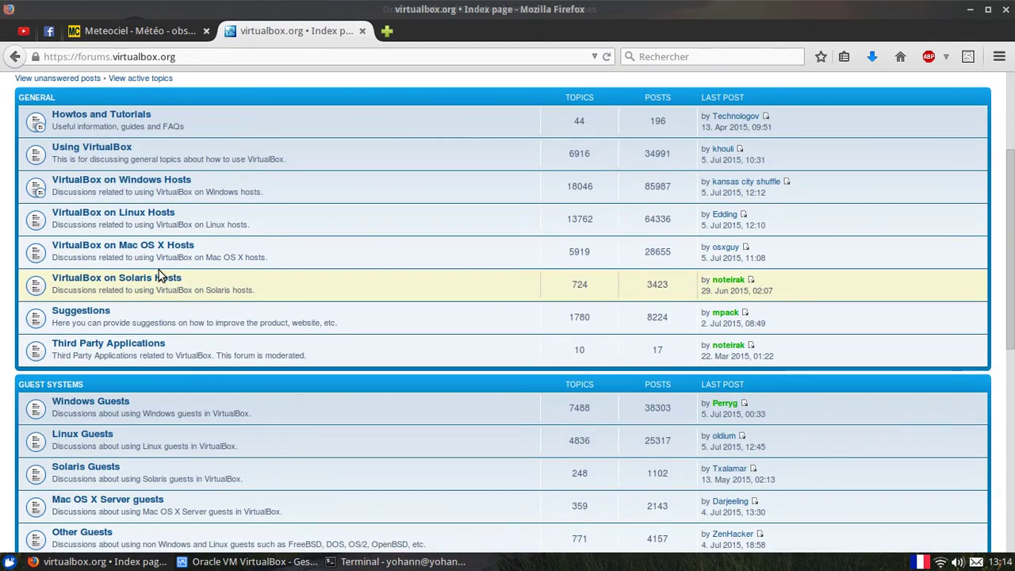
scroll(158, 271, down, 10)
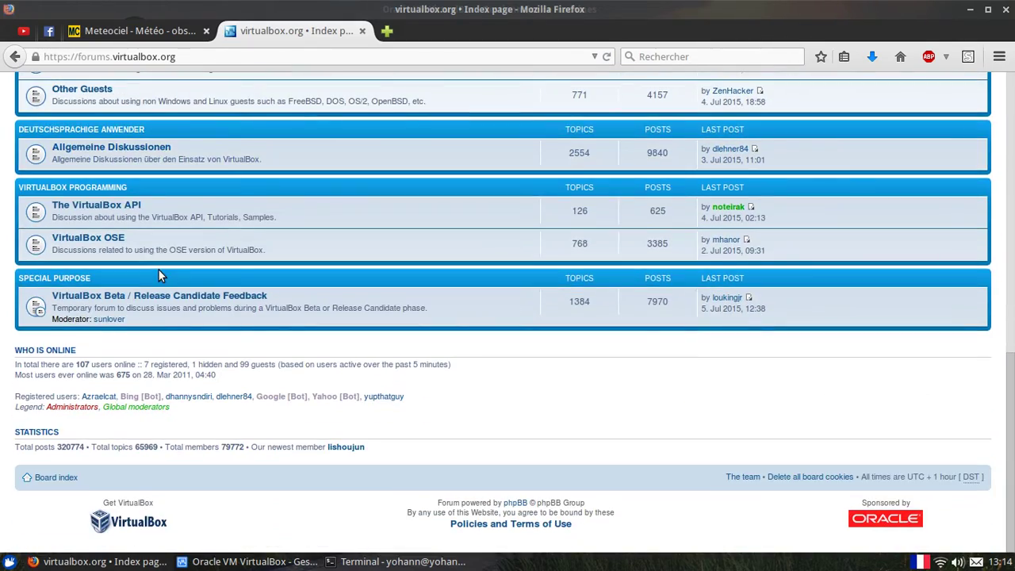
scroll(151, 274, up, 14)
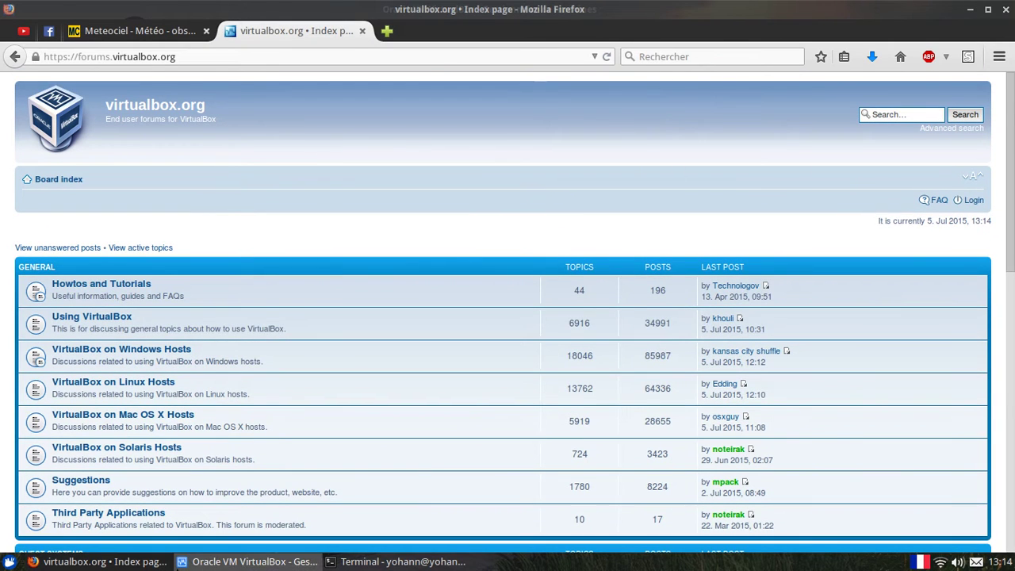
click(238, 561)
click(116, 27)
click(120, 28)
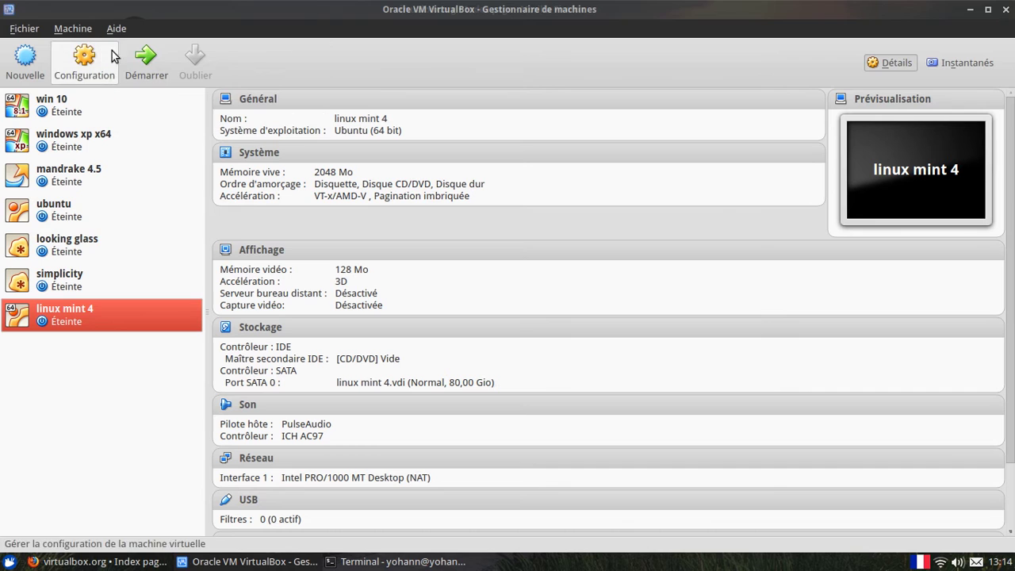
- Start creating a new virtual machine named kubuntu and review the available operating system types
click(24, 62)
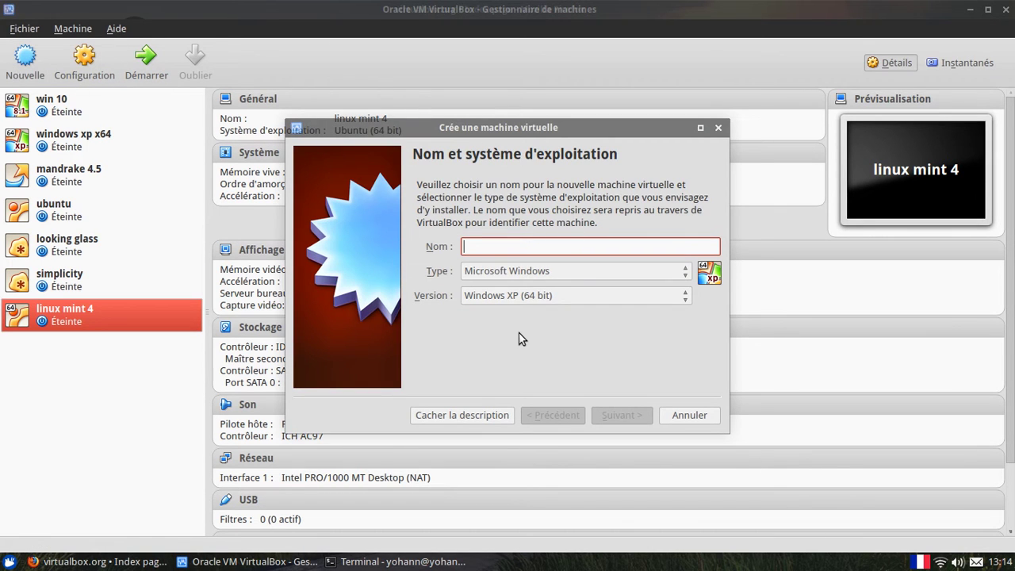
text(kubuntu)
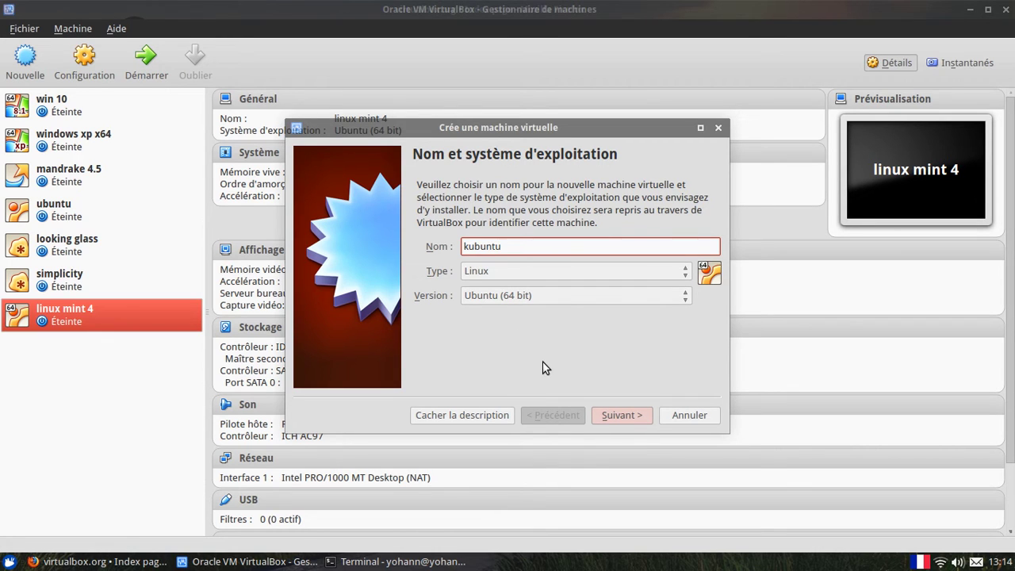
click(687, 278)
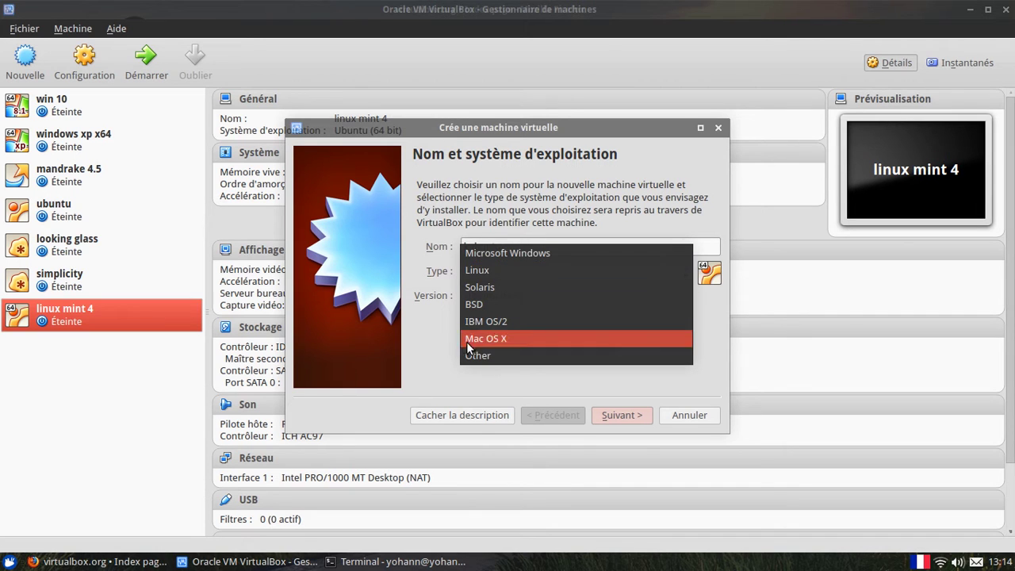
click(427, 375)
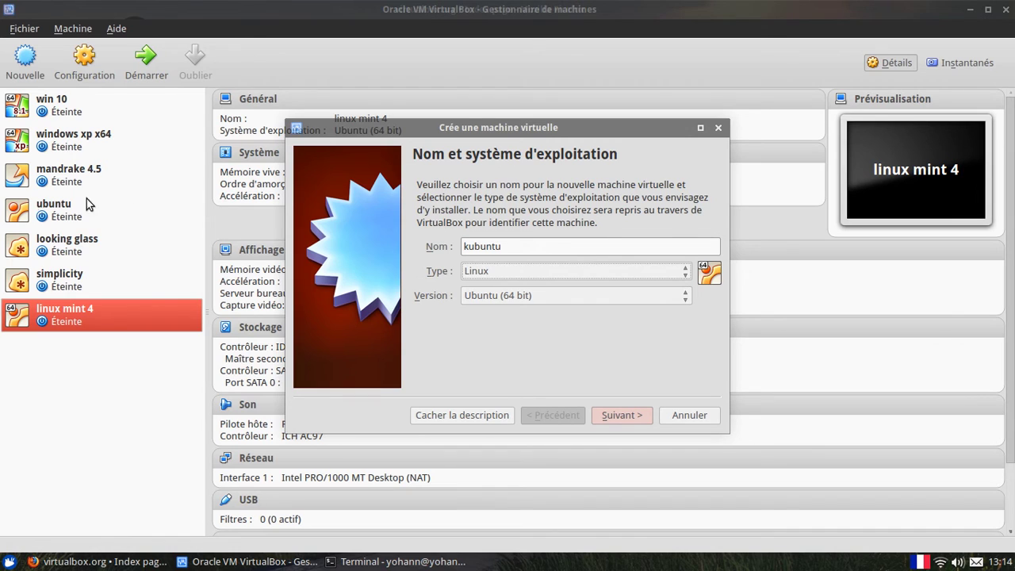
- Set the machine type to Microsoft Windows to review its versions, and return it to Linux to review the Linux versions
click(586, 274)
click(582, 257)
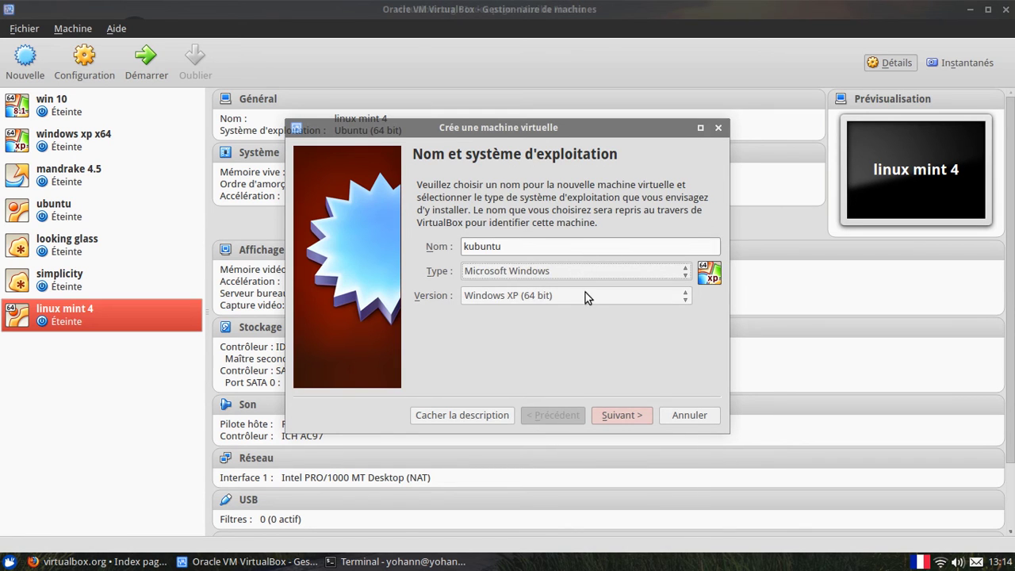
click(584, 295)
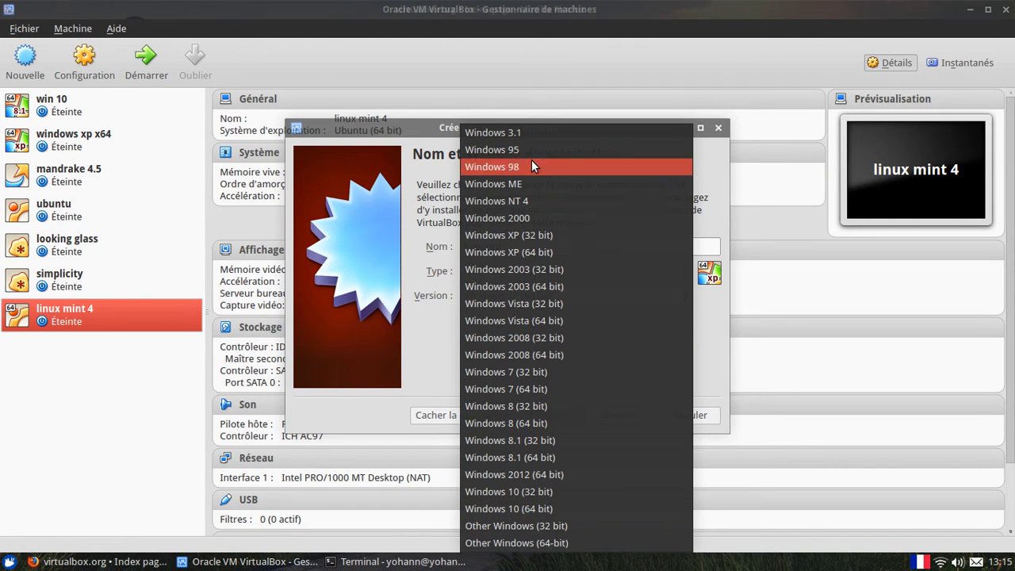
click(444, 358)
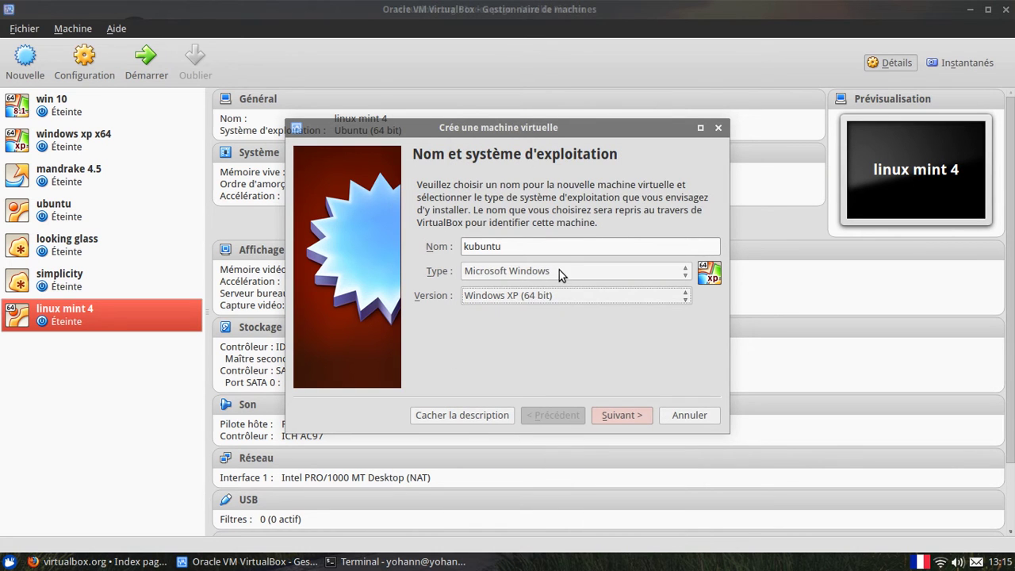
click(564, 266)
click(552, 288)
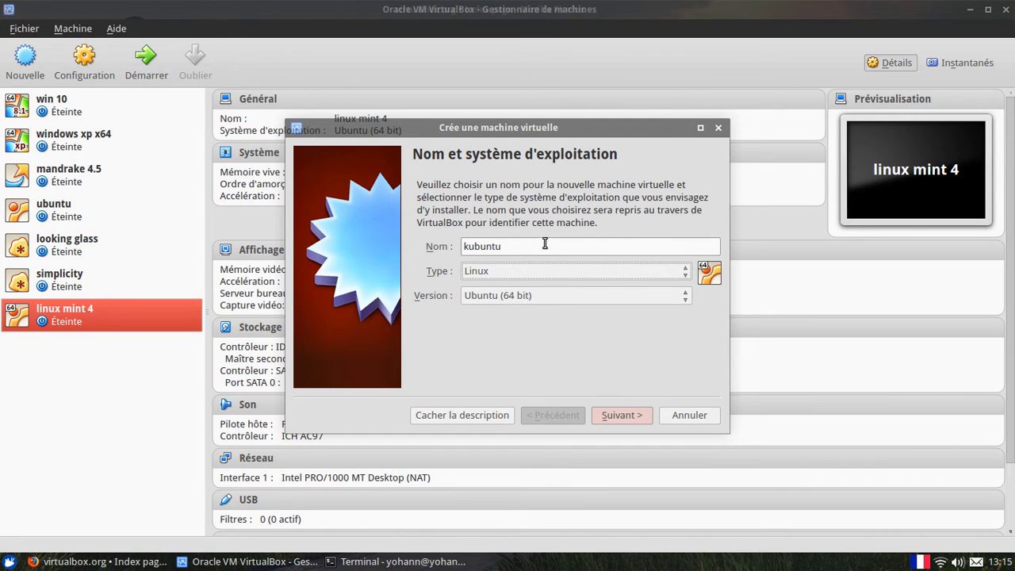
click(596, 295)
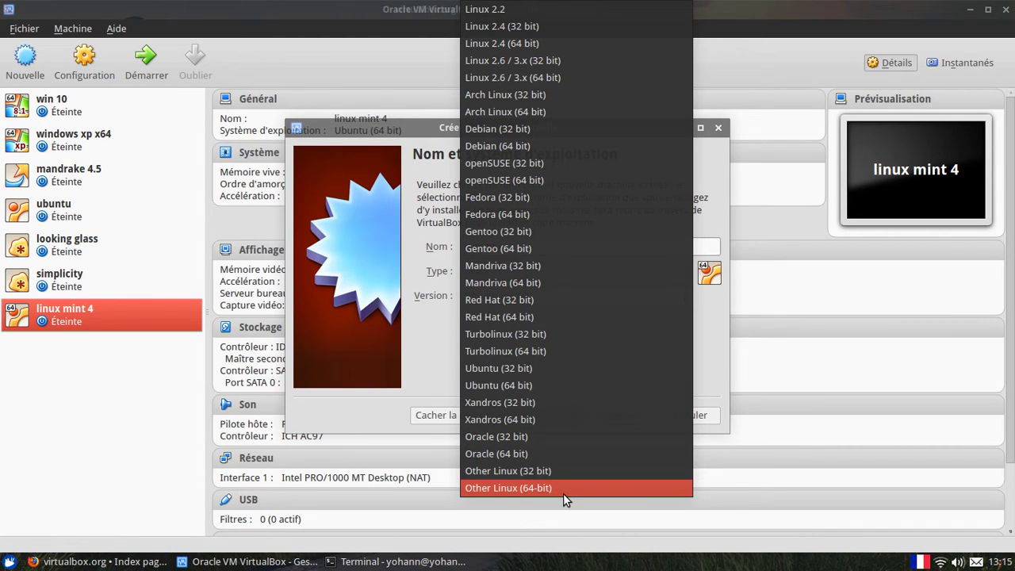
click(420, 366)
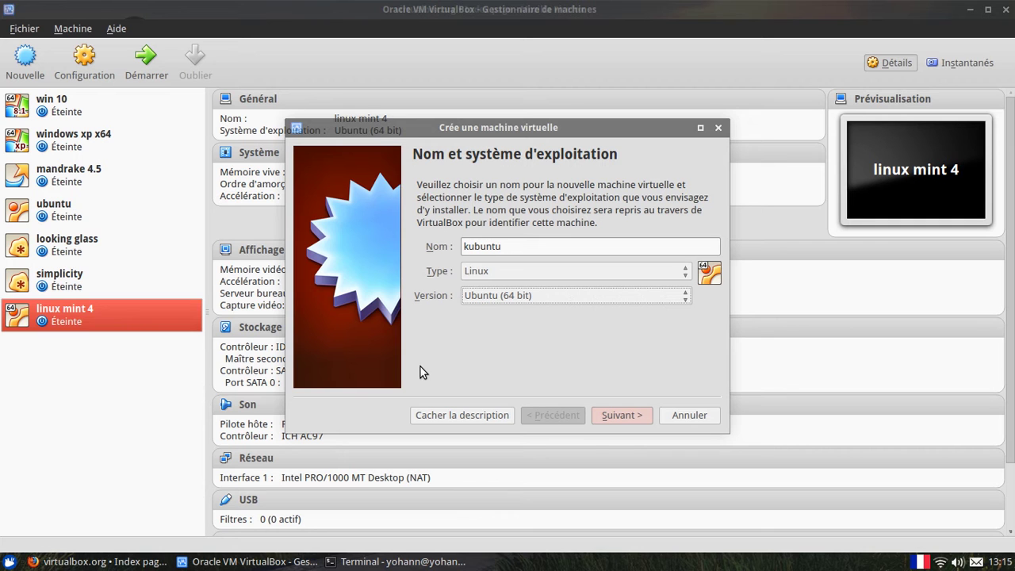
- Switch to Firefox and open the bookmarked DistroWatch.com site
click(104, 562)
click(738, 58)
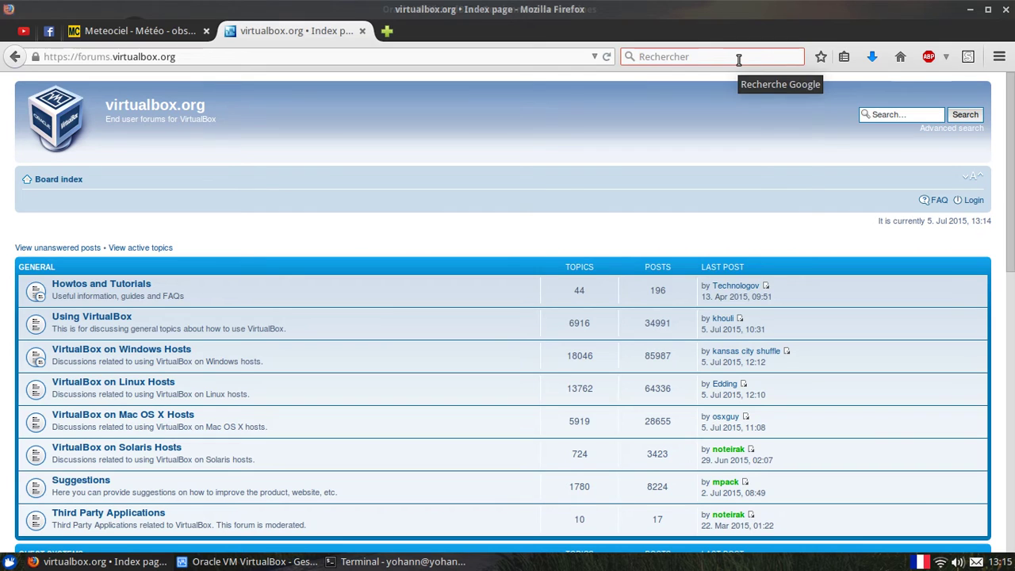
text(distr)
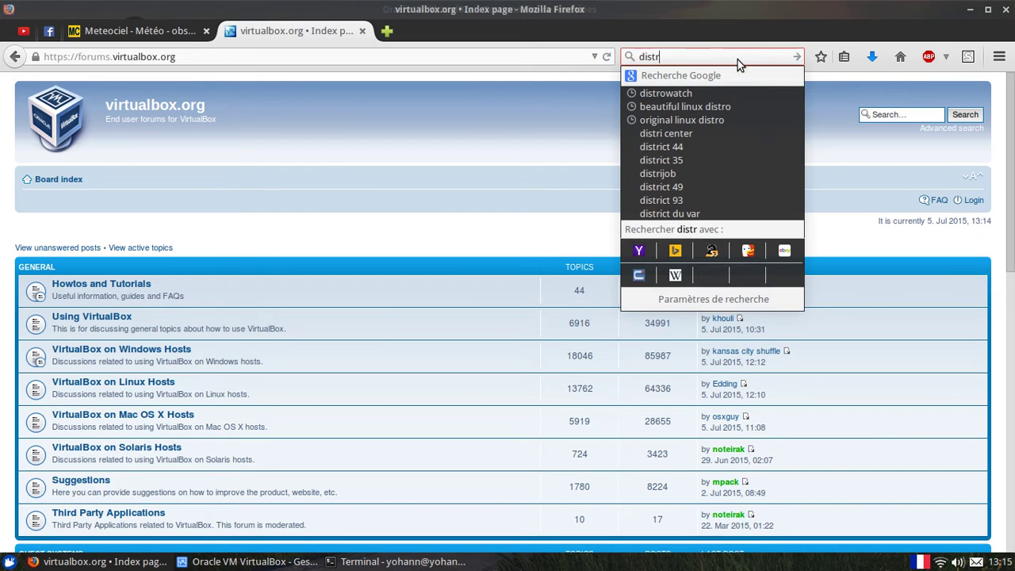
click(844, 56)
scroll(688, 460, down, 1)
scroll(680, 449, up, 3)
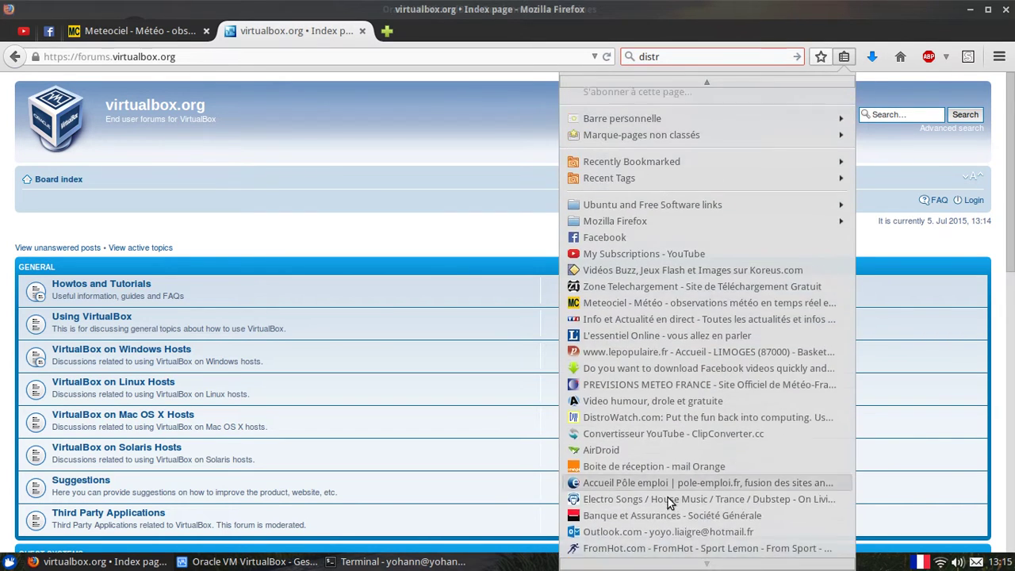
click(631, 436)
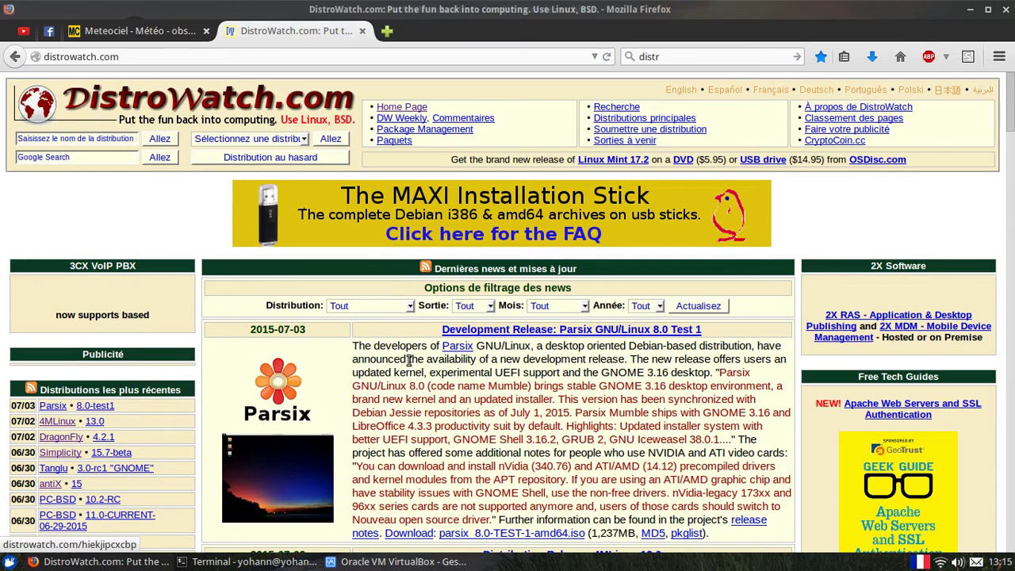
- Open the Parsix distribution's page from the DistroWatch news and check which distribution it is based on
scroll(427, 404, down, 2)
scroll(427, 404, down, 3)
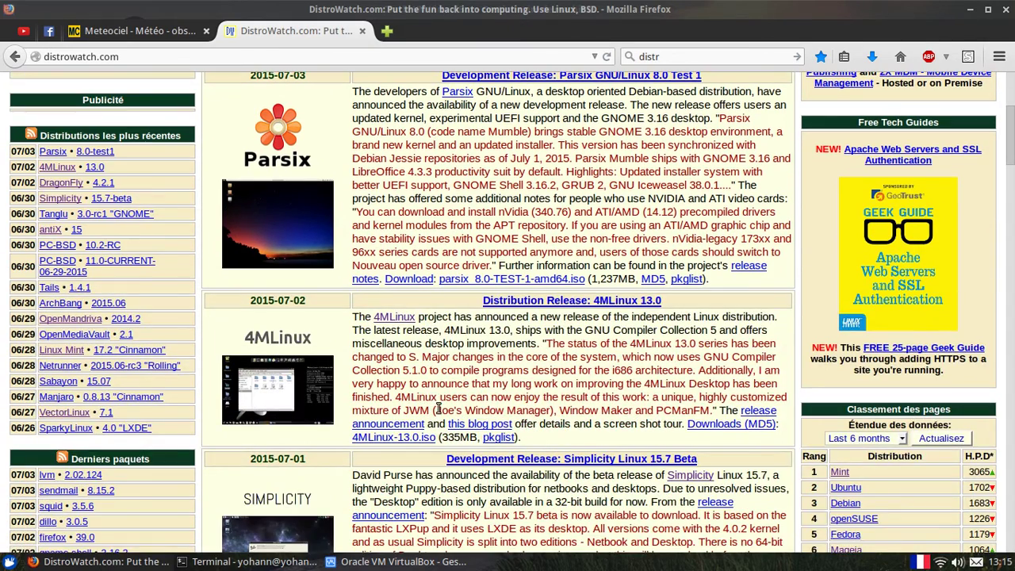
click(264, 130)
scroll(395, 201, down, 4)
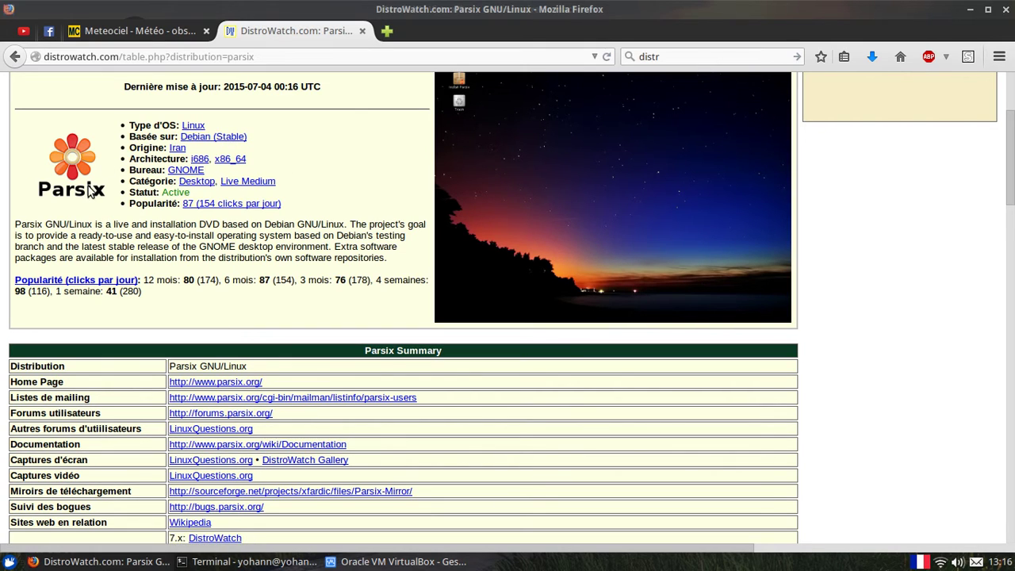
- Return to the new machine dialog in VirtualBox and find the Debian entries among the Linux versions, leaving the selection as is
click(400, 561)
click(499, 270)
click(499, 269)
click(507, 298)
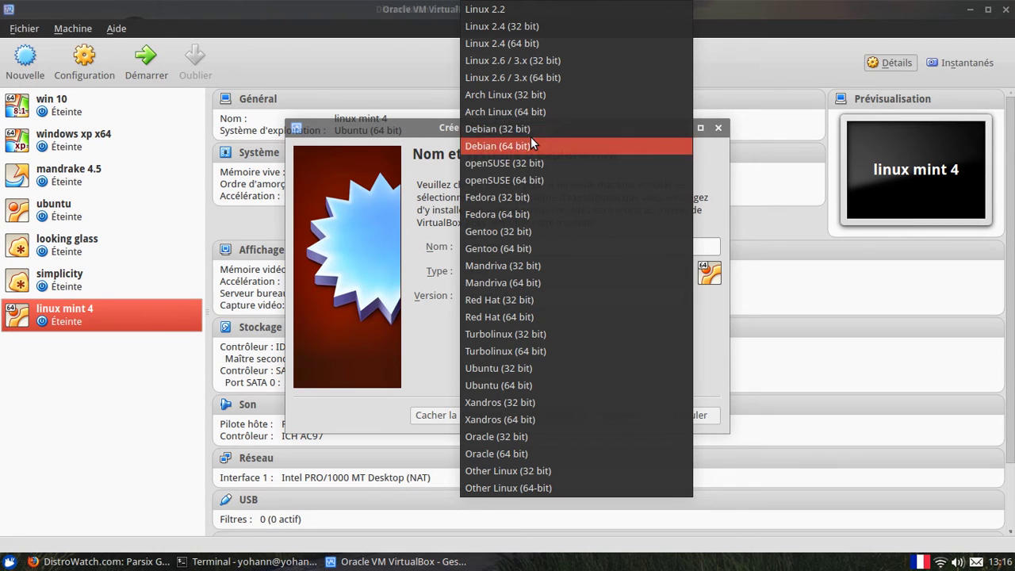
click(432, 347)
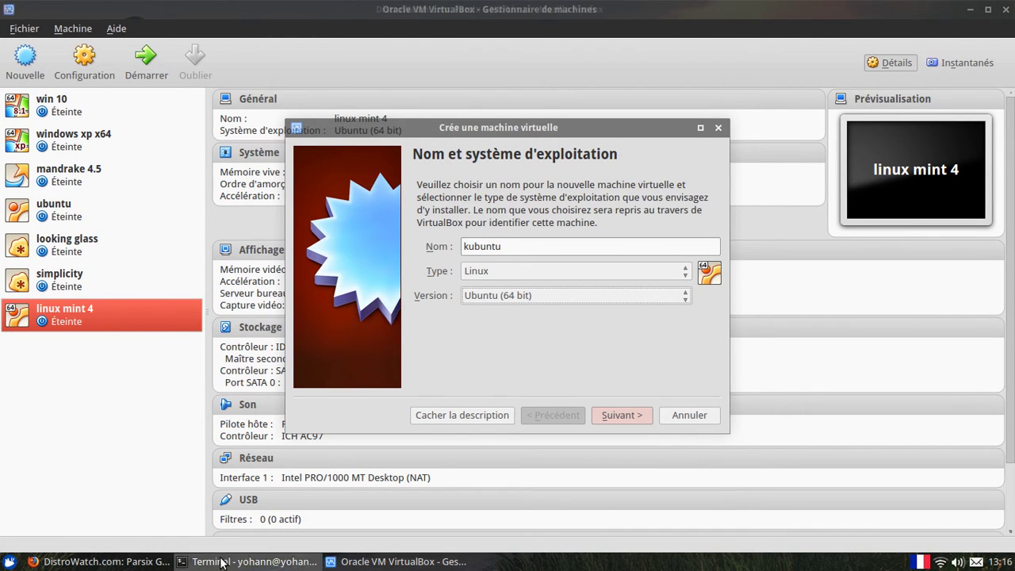
- Check Kubuntu's DistroWatch page in Firefox by searching Google for "kubuntu site:distrowatch.com", and return to the new machine dialog in VirtualBox
click(104, 561)
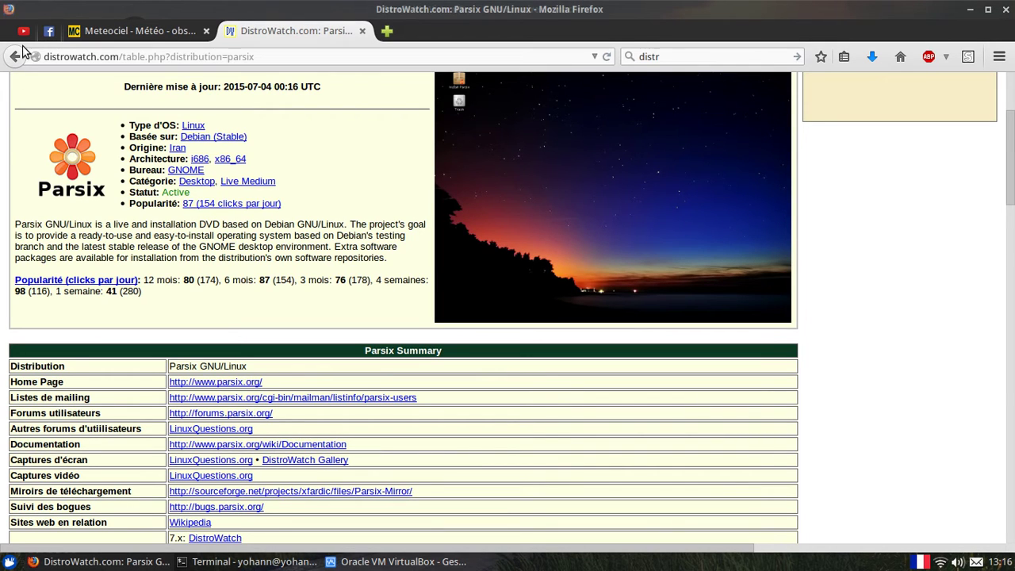
click(688, 55)
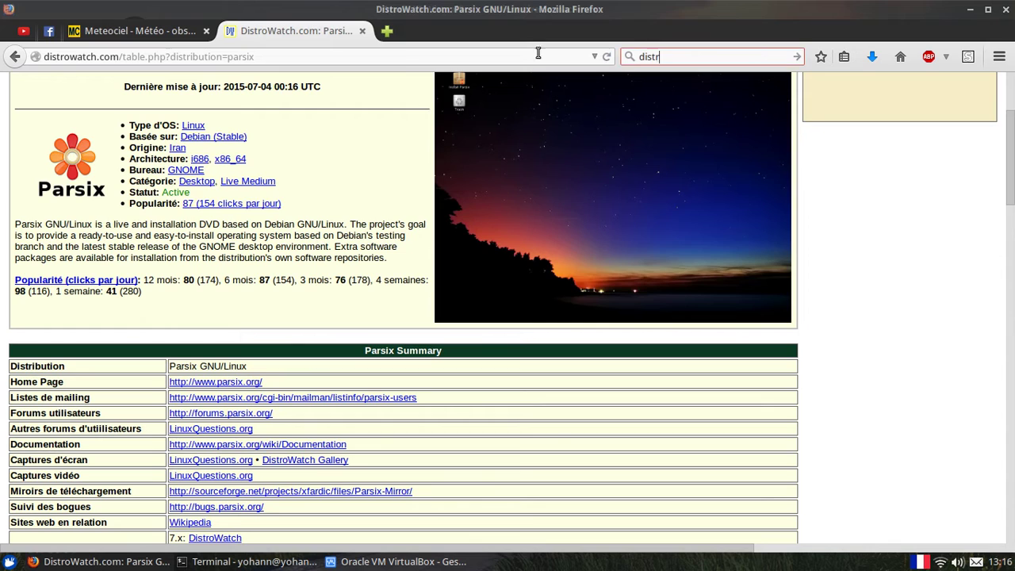
text(kubu)
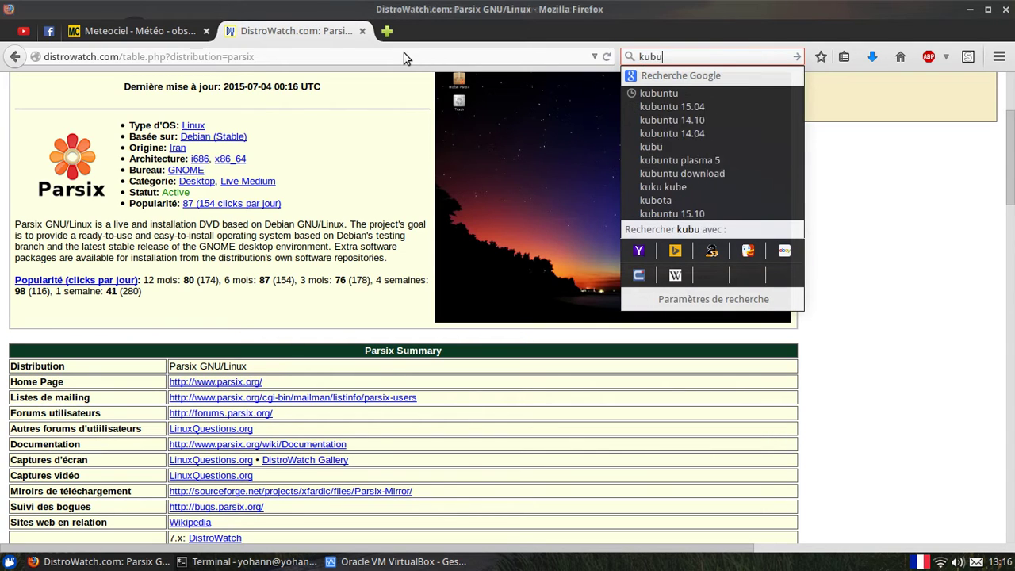
text(ntu si)
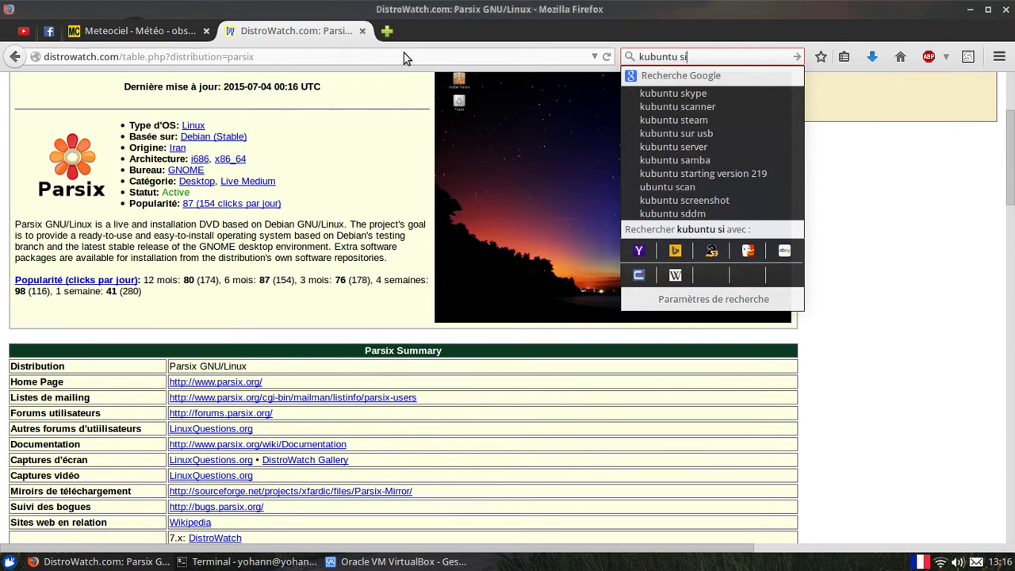
text(te:d)
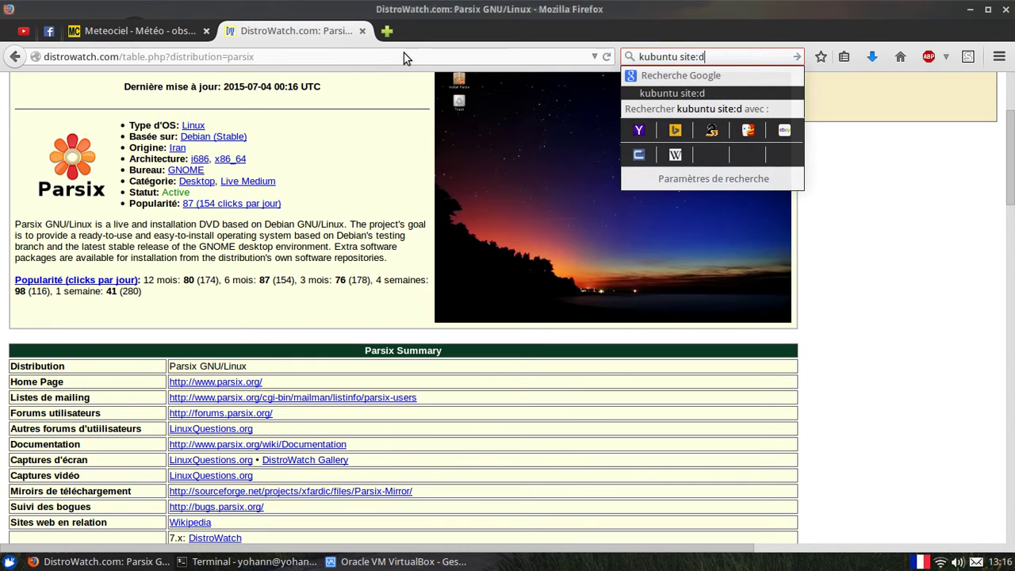
text(istrowatch.com)
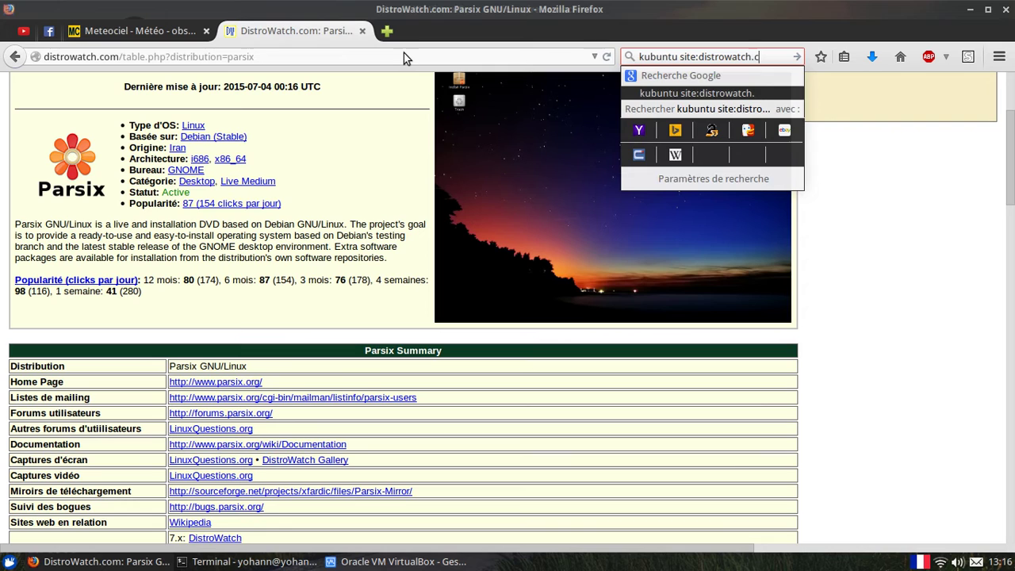
key(Return)
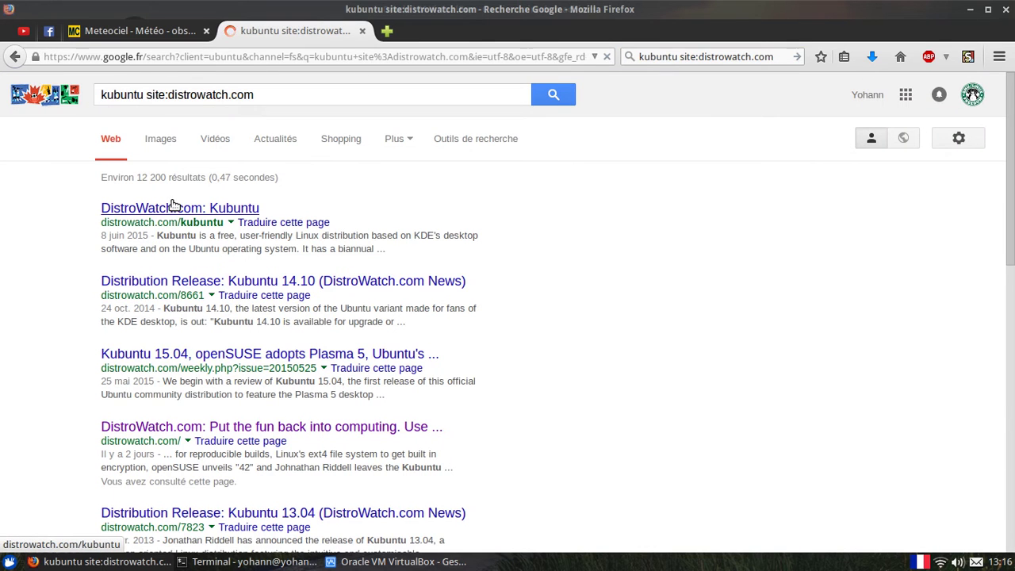
click(168, 208)
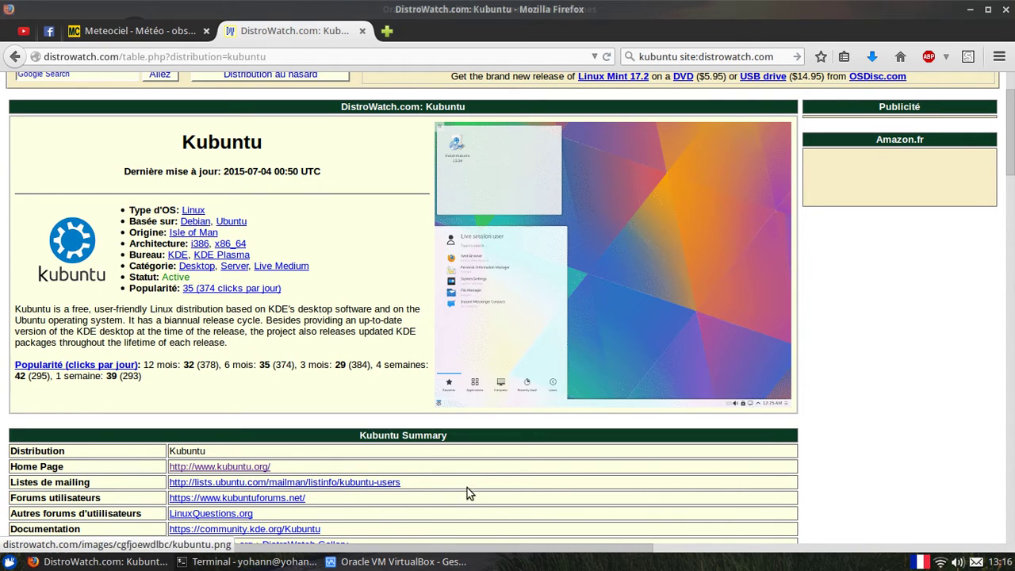
click(402, 561)
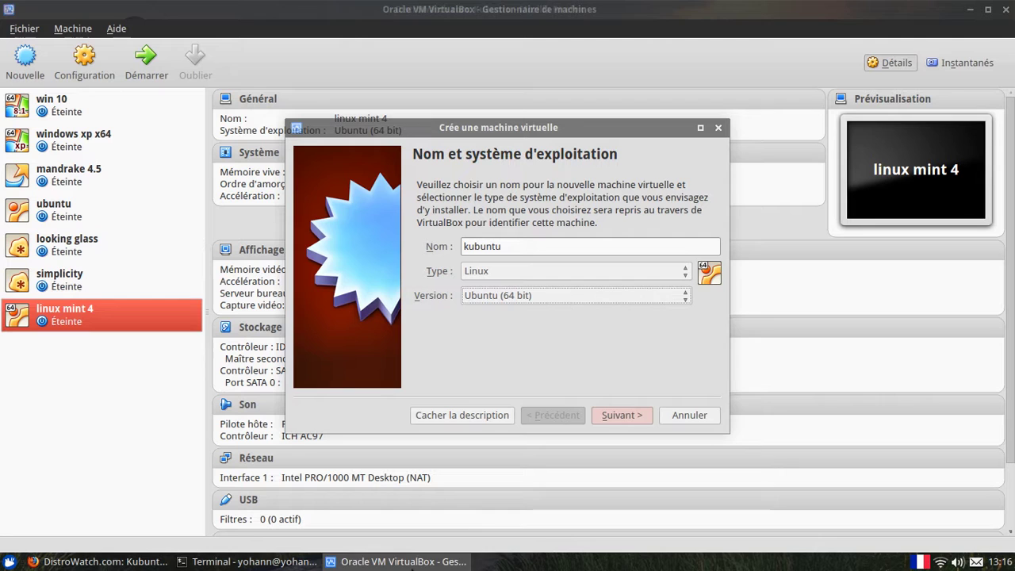
- Look through the Linux versions for the new machine without changing the selection, and return to DistroWatch's home page in Firefox
click(577, 293)
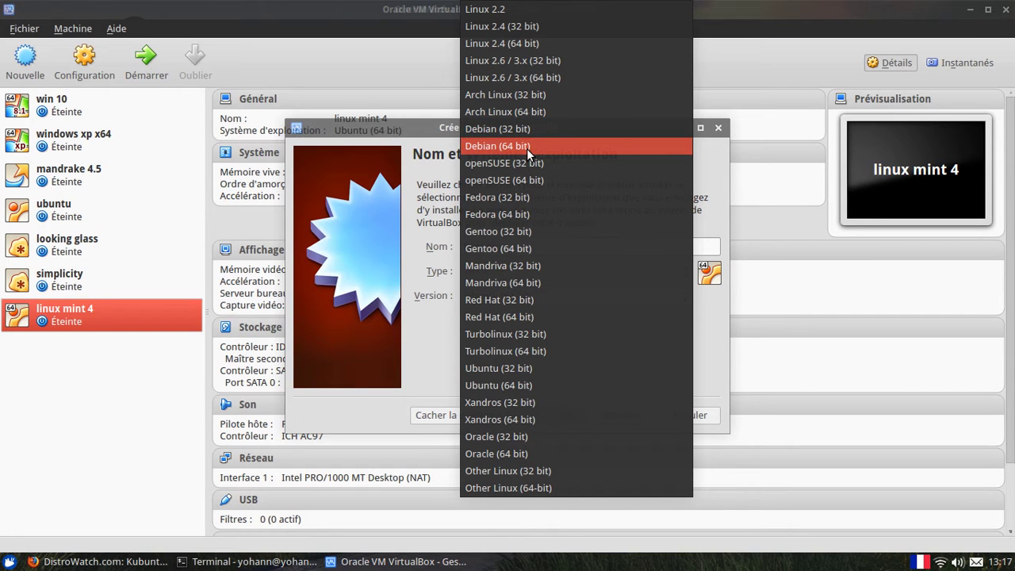
click(508, 282)
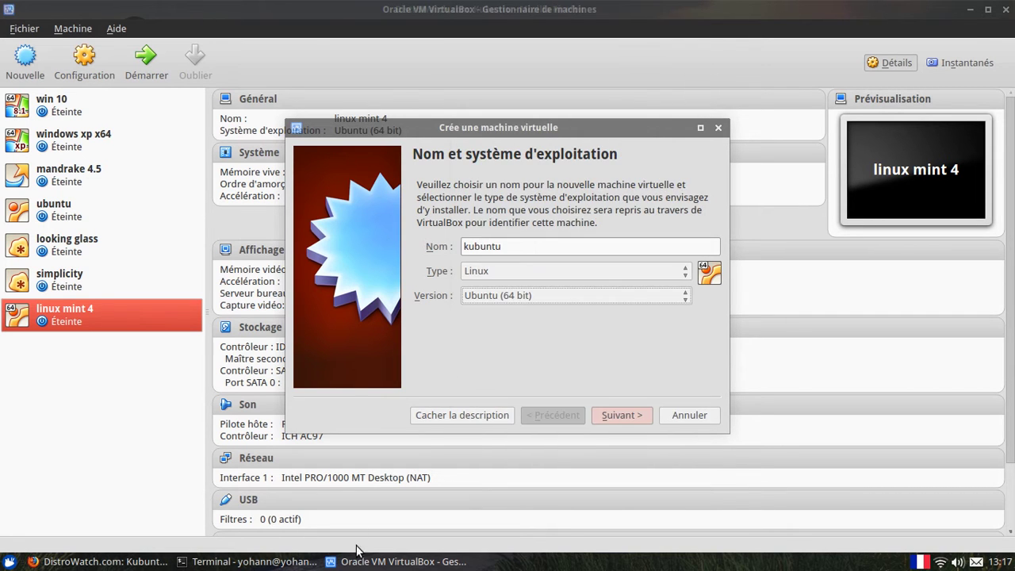
key(alt+Tab)
scroll(96, 127, up, 3)
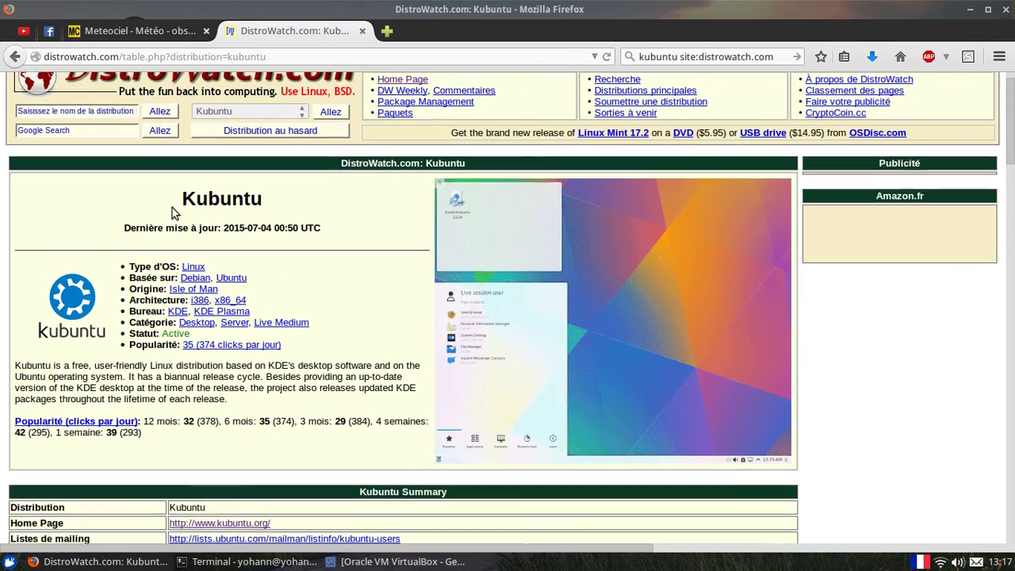
click(111, 107)
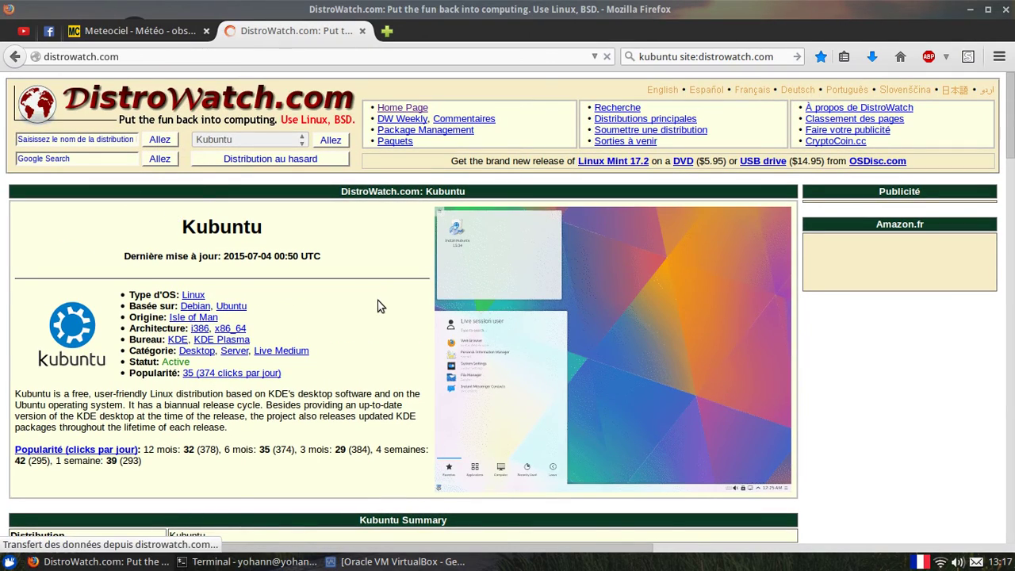
- Browse the latest release news on DistroWatch's home page and open the Parsix distribution's page
scroll(379, 301, down, 4)
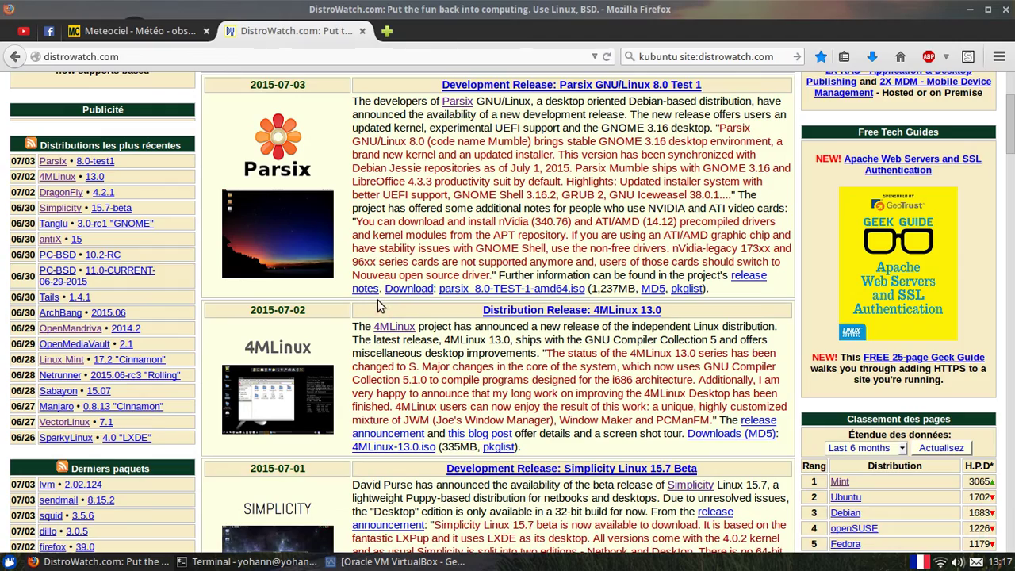
scroll(380, 305, down, 3)
scroll(422, 129, up, 4)
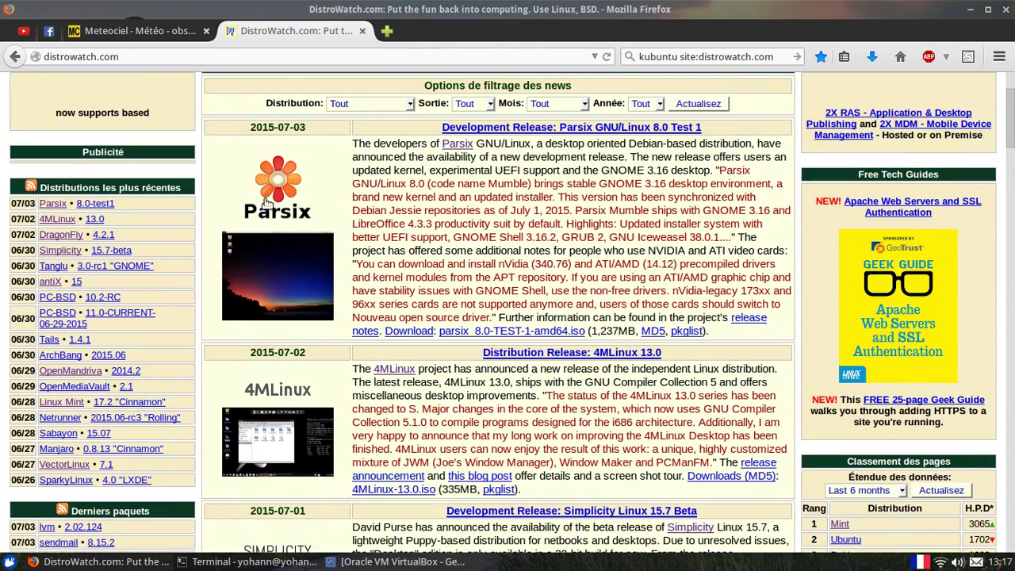
scroll(299, 191, down, 2)
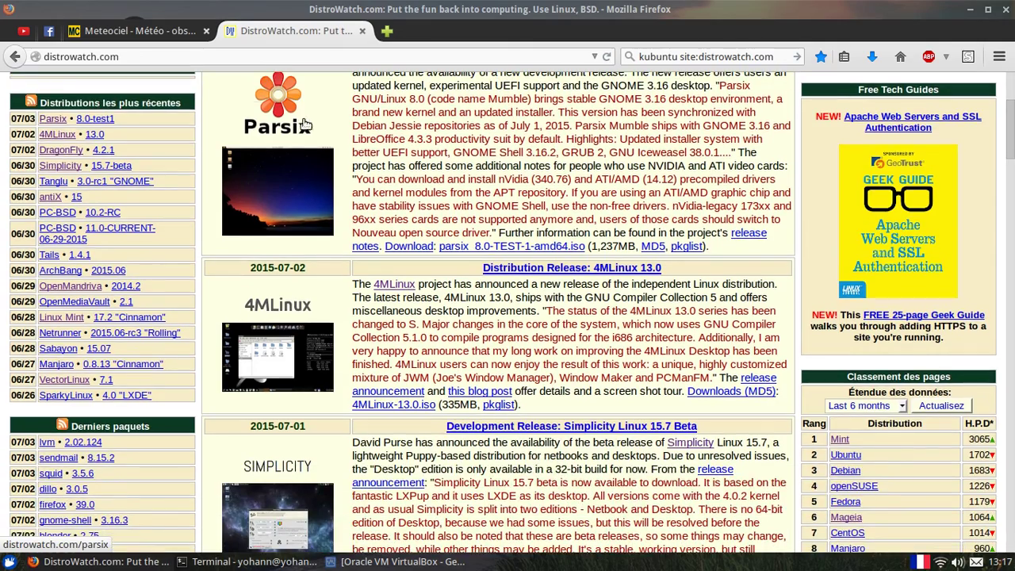
scroll(314, 242, up, 2)
scroll(313, 242, up, 2)
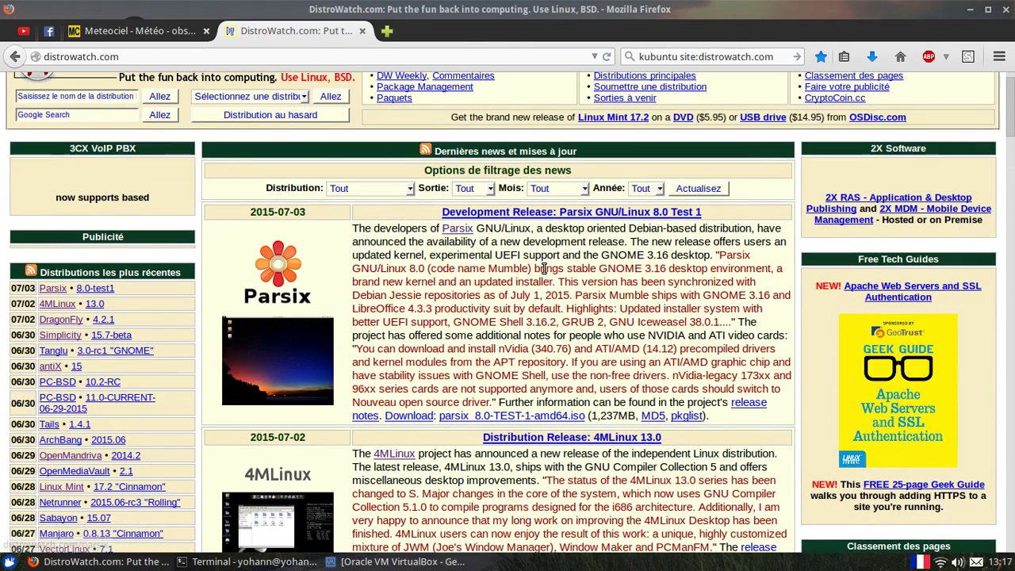
scroll(413, 321, down, 3)
scroll(412, 323, down, 5)
scroll(341, 262, up, 6)
click(270, 194)
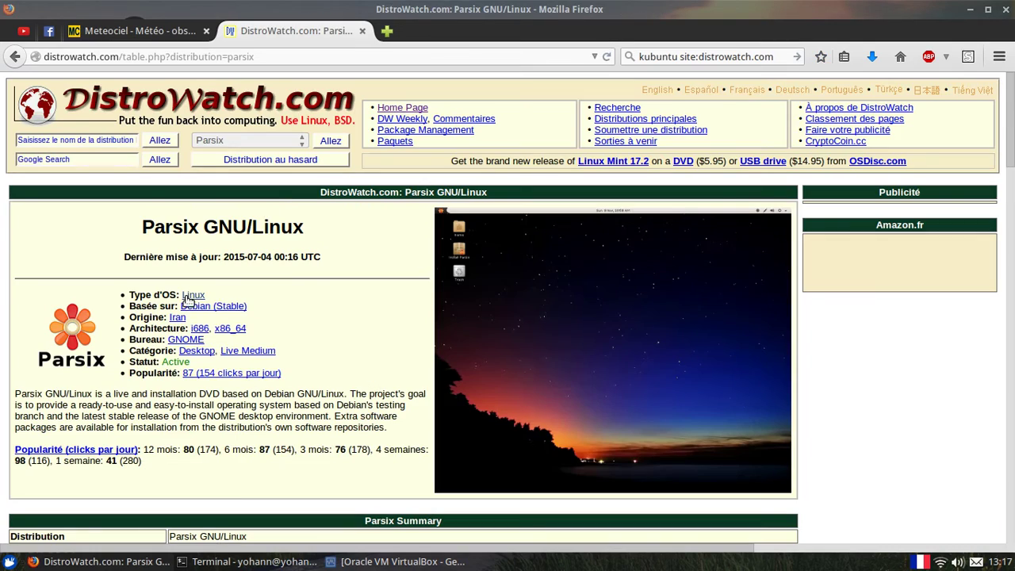
- Go back to the DistroWatch home page and look through the distribution release news down to the oldest entry
click(15, 56)
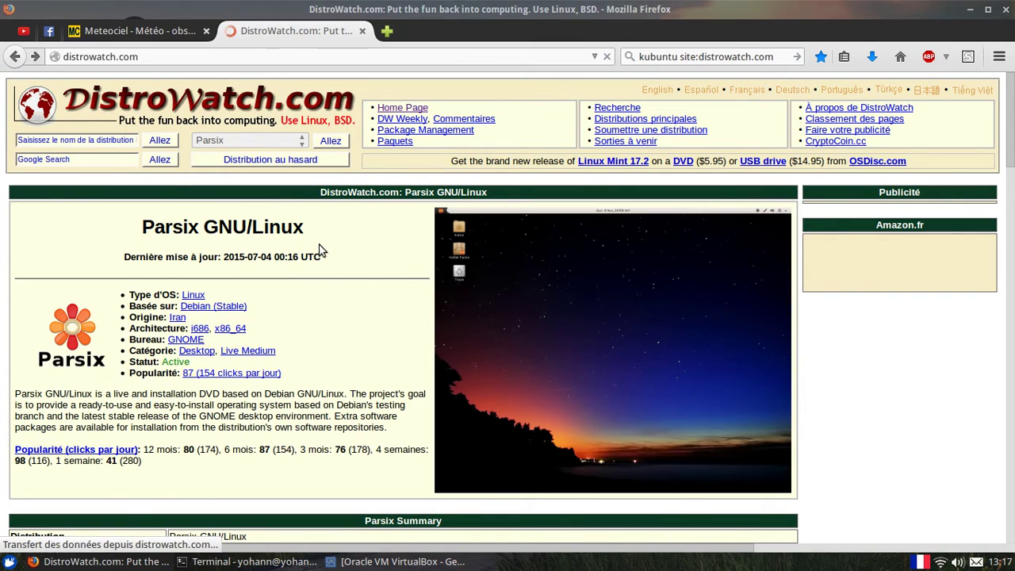
scroll(352, 352, down, 4)
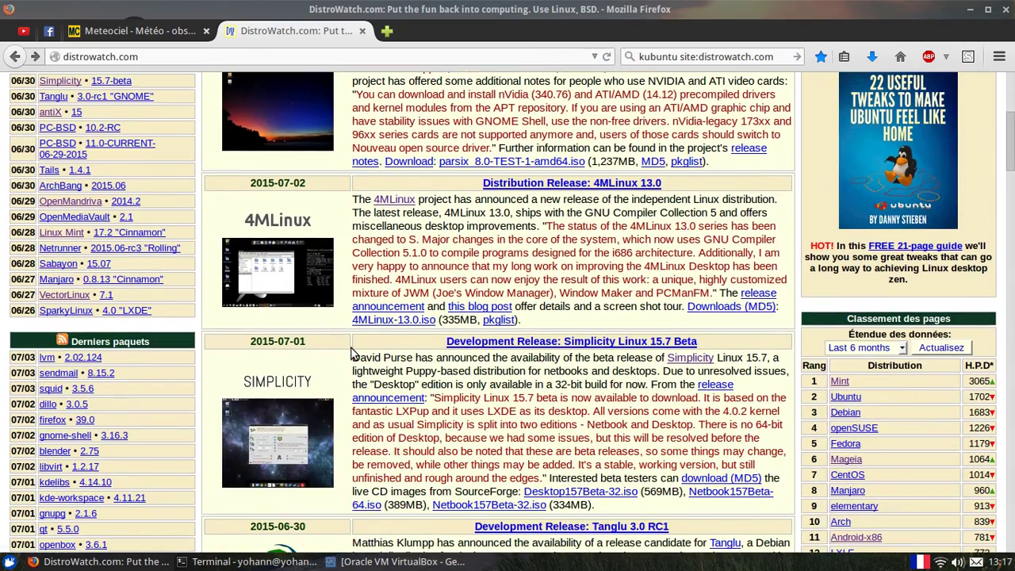
scroll(352, 351, down, 3)
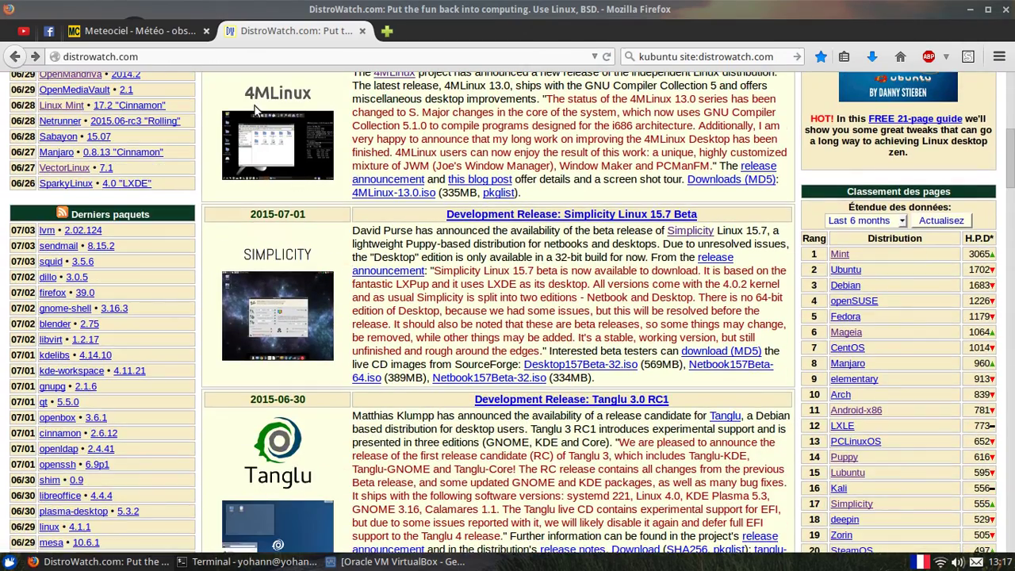
scroll(290, 287, down, 15)
scroll(307, 308, up, 2)
scroll(307, 309, up, 3)
scroll(306, 308, down, 5)
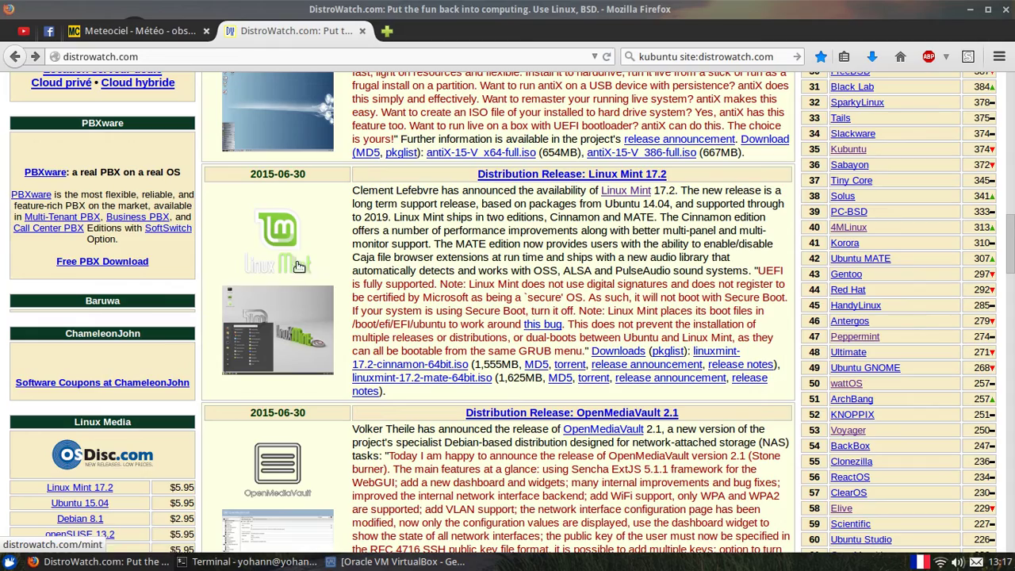
scroll(332, 349, down, 5)
scroll(332, 349, down, 12)
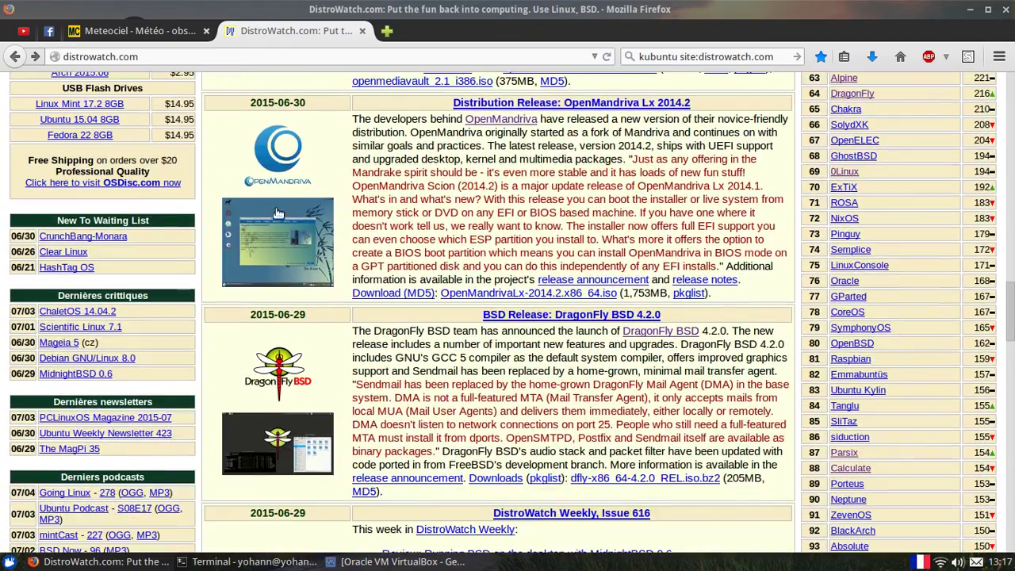
scroll(337, 226, down, 12)
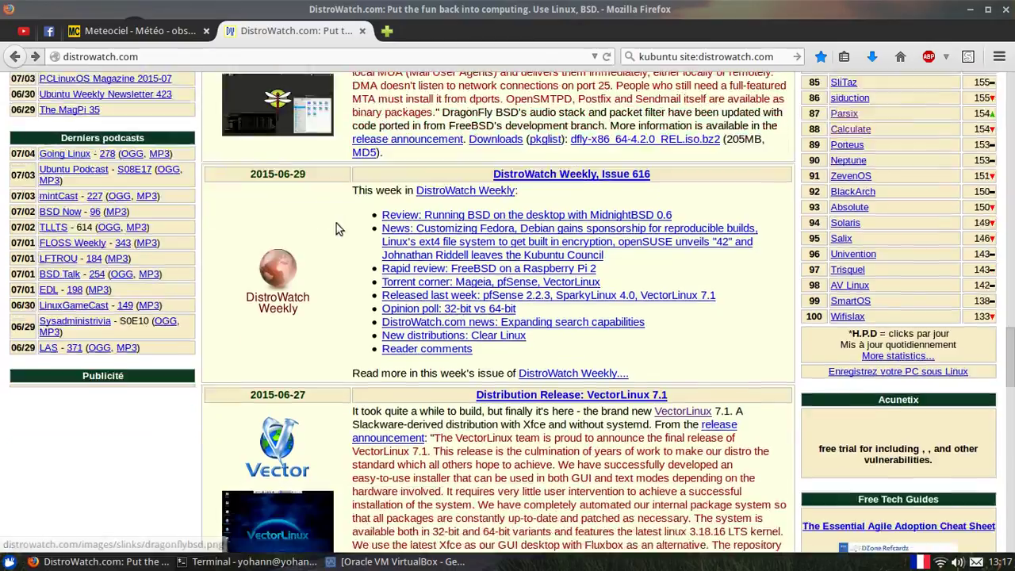
scroll(336, 239, down, 3)
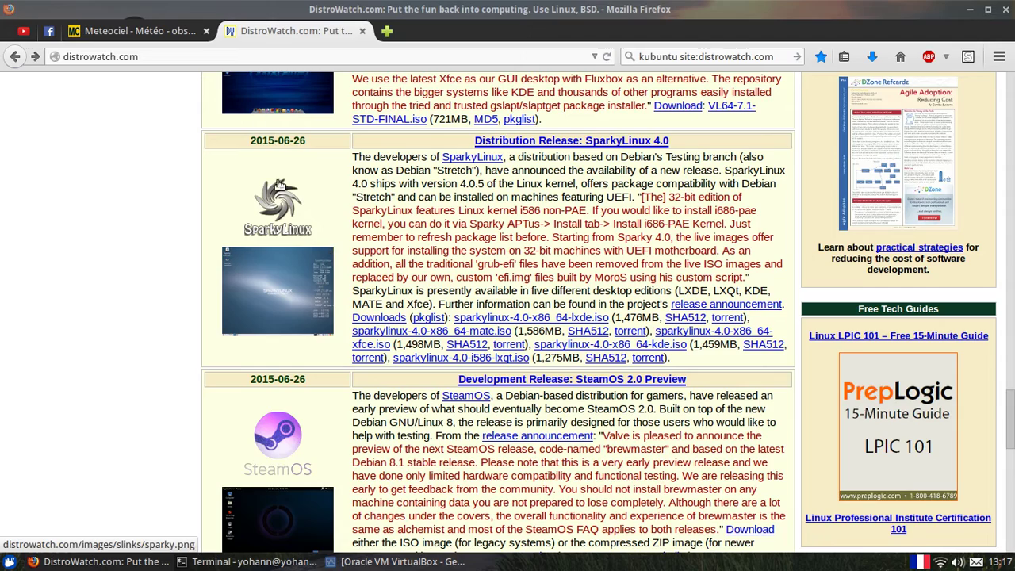
scroll(479, 271, down, 9)
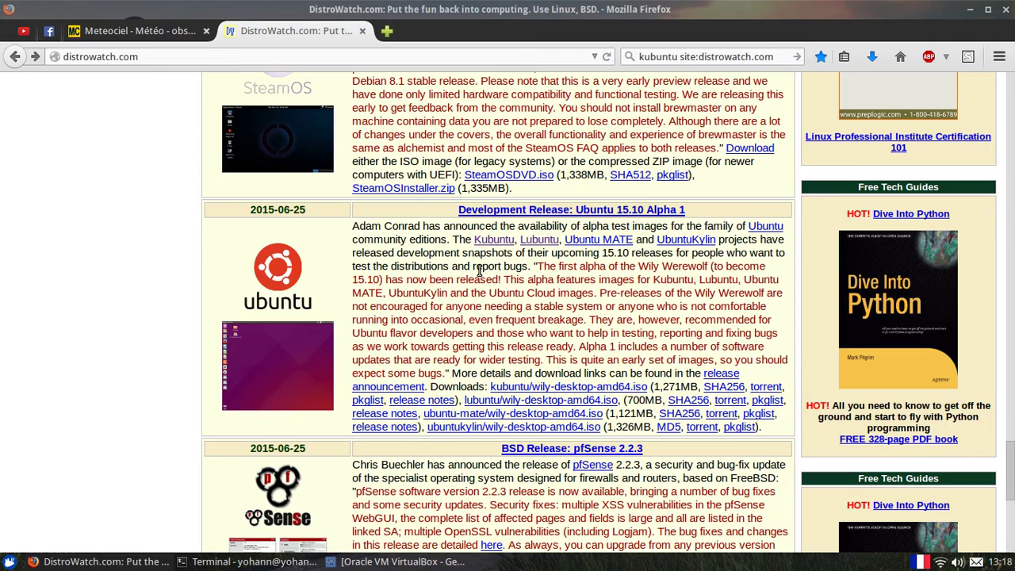
scroll(479, 271, down, 10)
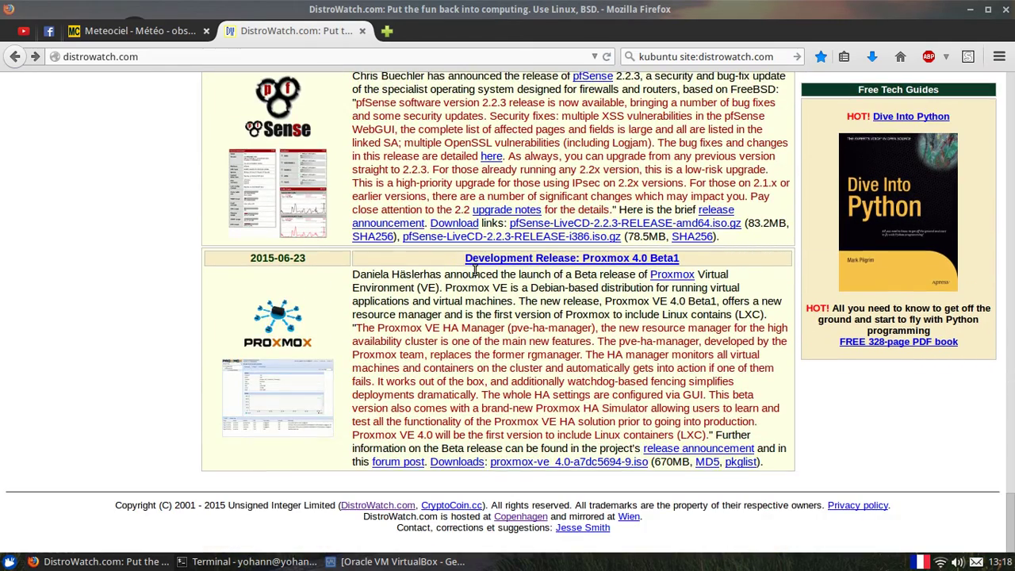
scroll(474, 271, up, 20)
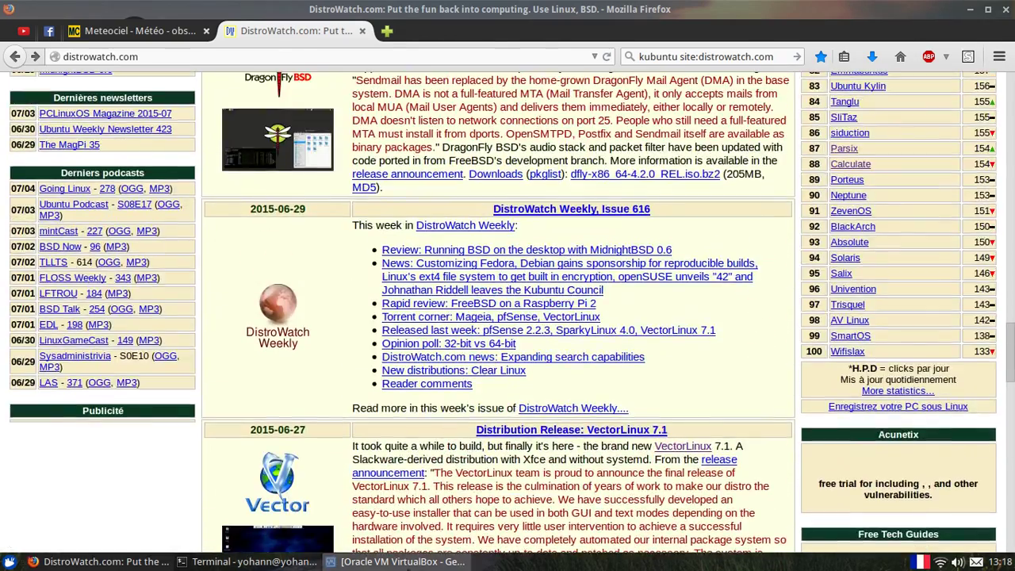
- Return to the new machine dialog in VirtualBox and accept the name kubuntu, type Linux and version Ubuntu (64 bit)
click(396, 562)
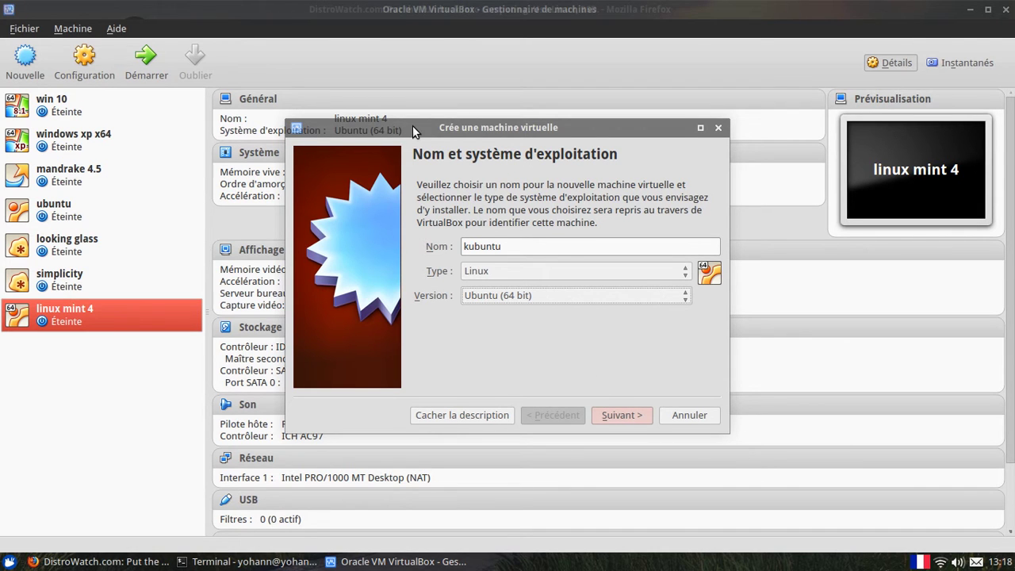
drag(413, 125, 386, 132)
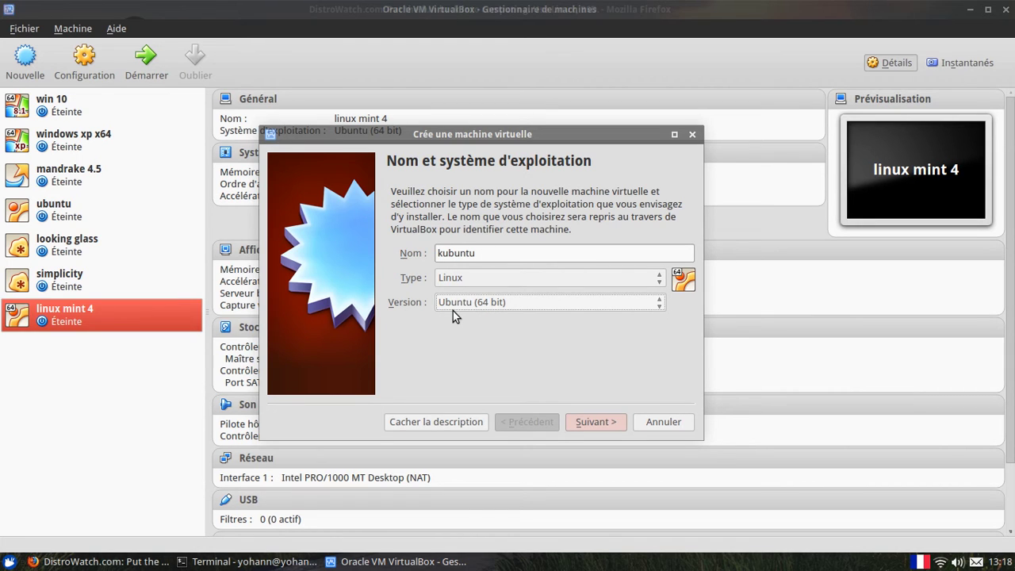
click(584, 420)
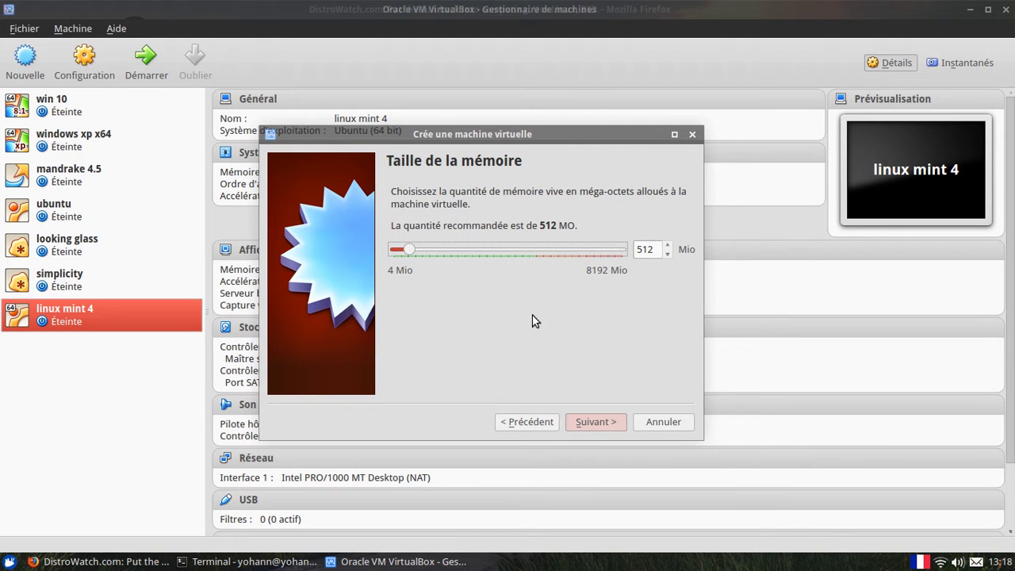
- Allocate 4096 Mio of memory to the new virtual machine and continue to the hard disk choice
double_click(655, 248)
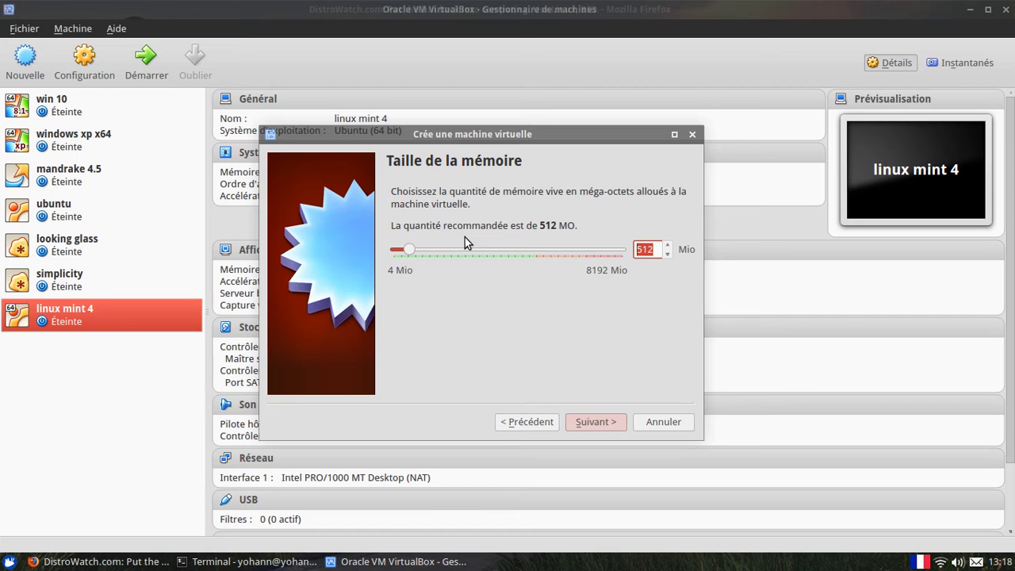
text(4012)
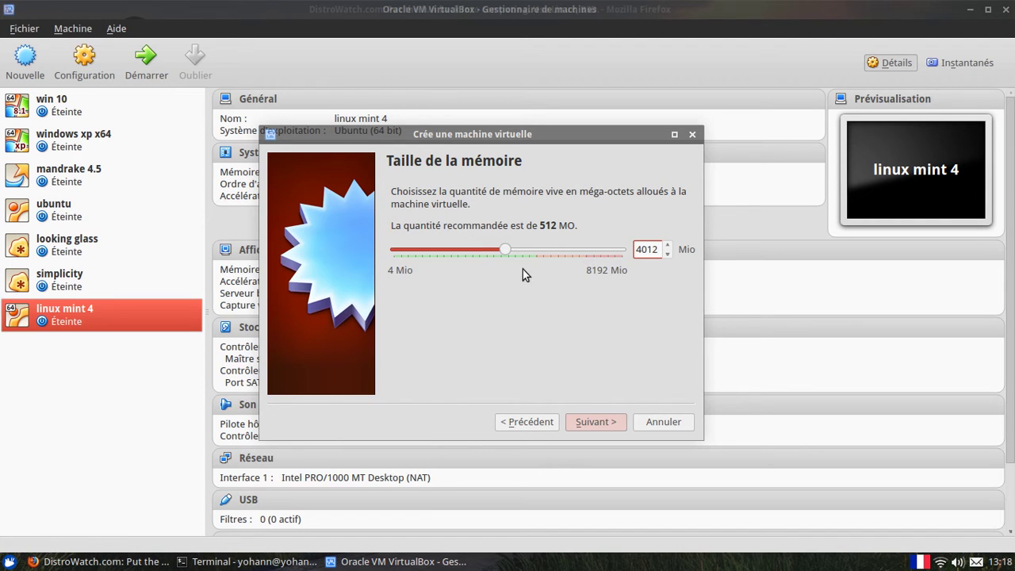
drag(508, 249, 513, 249)
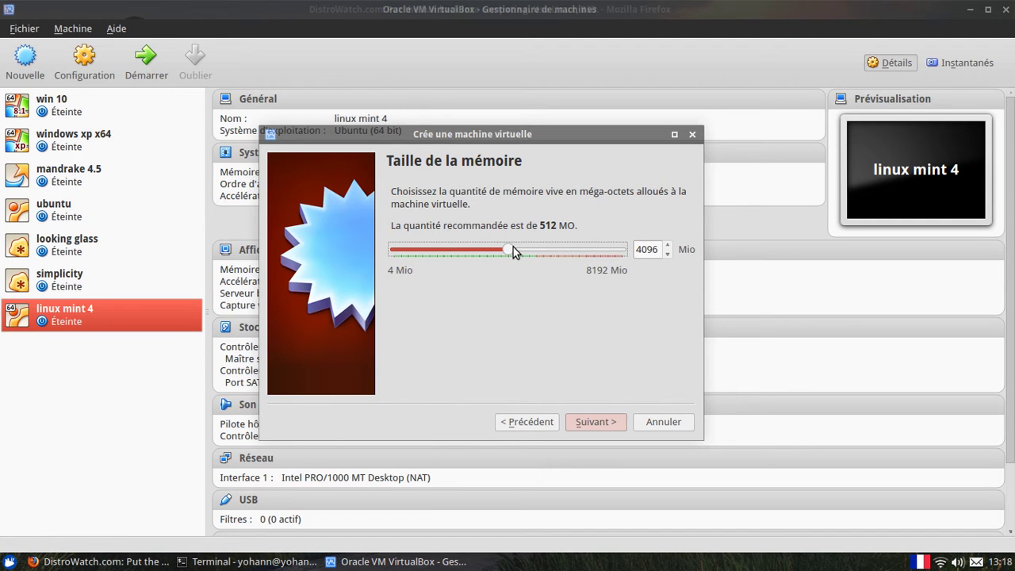
click(593, 421)
- Start creating the machine's virtual hard disk as a VDI file with dynamically allocated storage
click(603, 423)
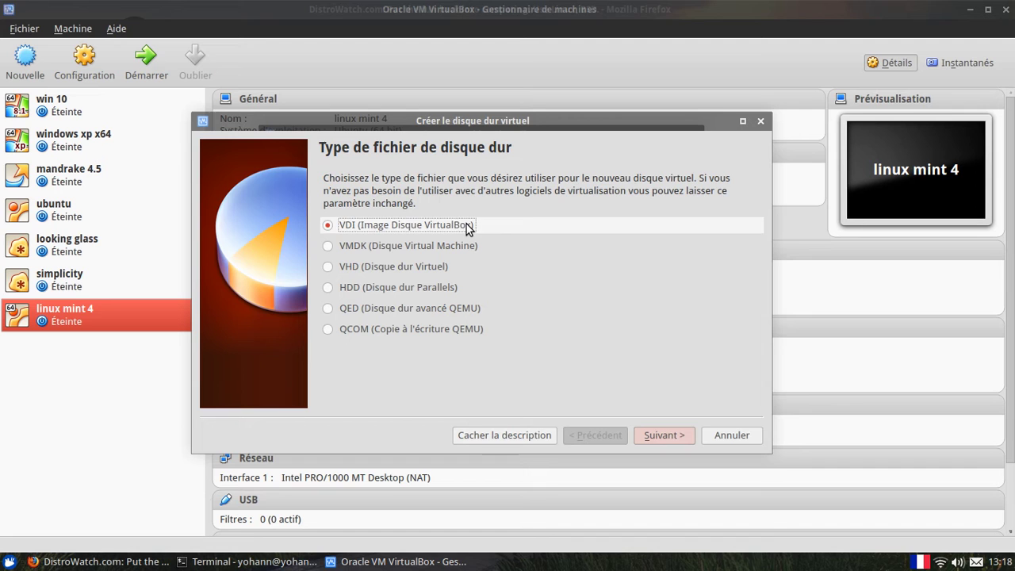
click(686, 437)
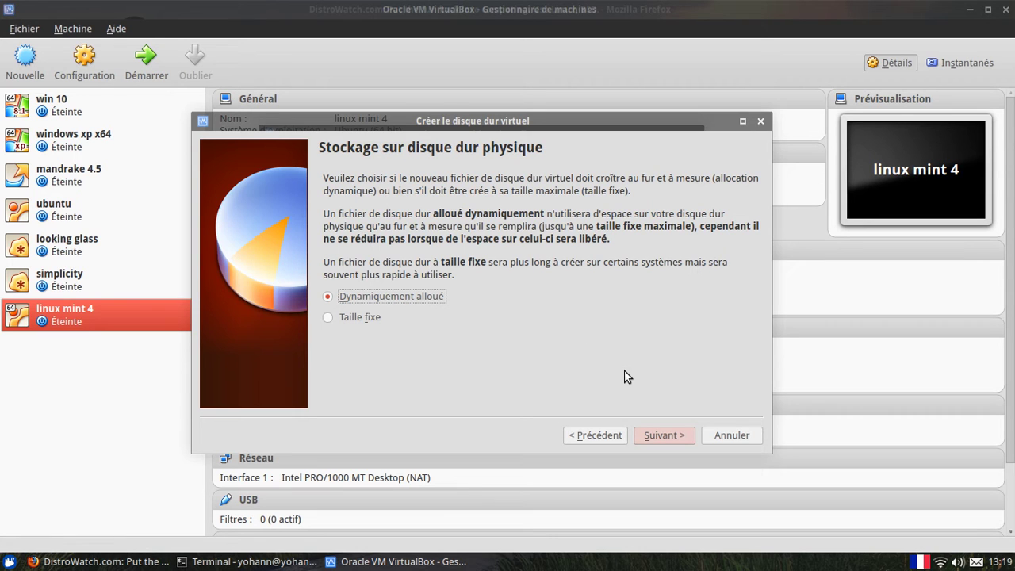
click(657, 443)
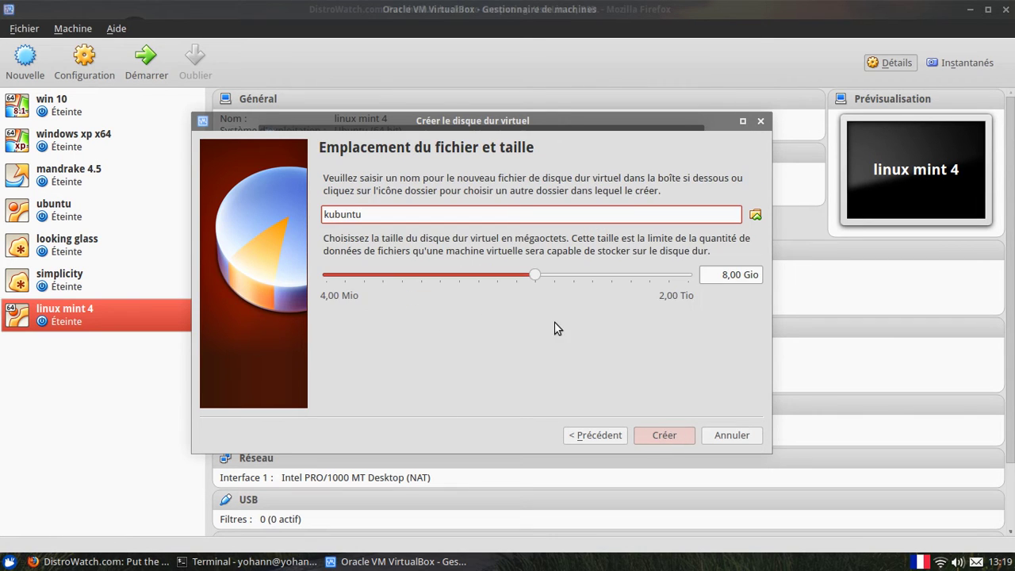
- Set the virtual disk's size to 80,00 Gio, keep its file name kubuntu, and create the disk
click(718, 275)
text(0)
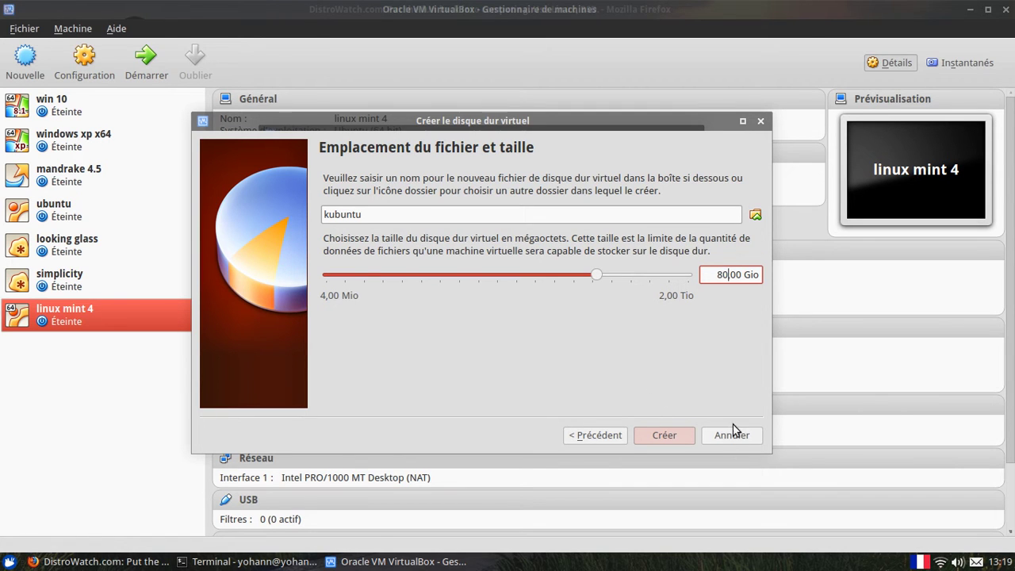
click(668, 432)
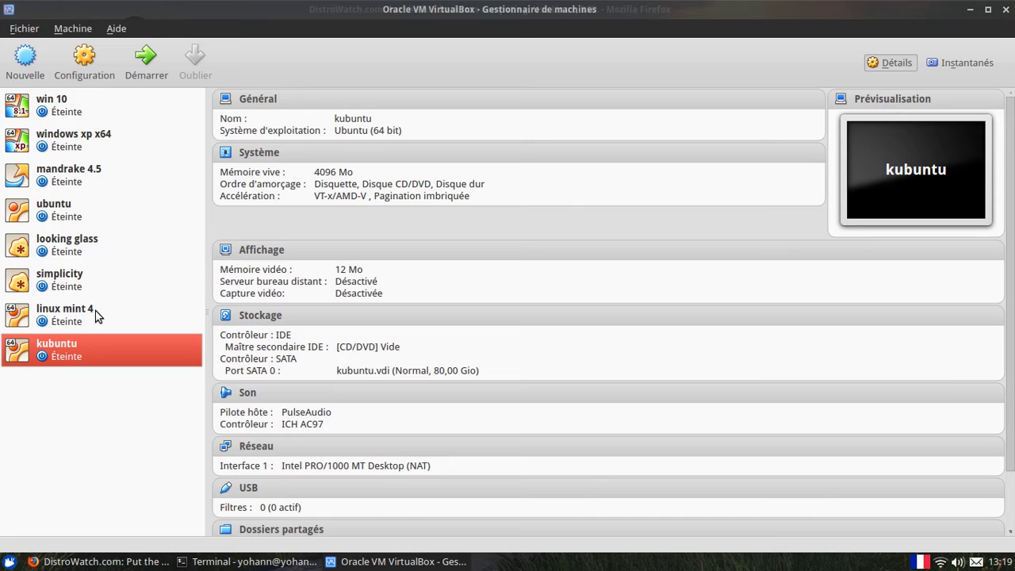
- Open the kubuntu machine's settings and review the basic, advanced and description options of its general section
click(101, 49)
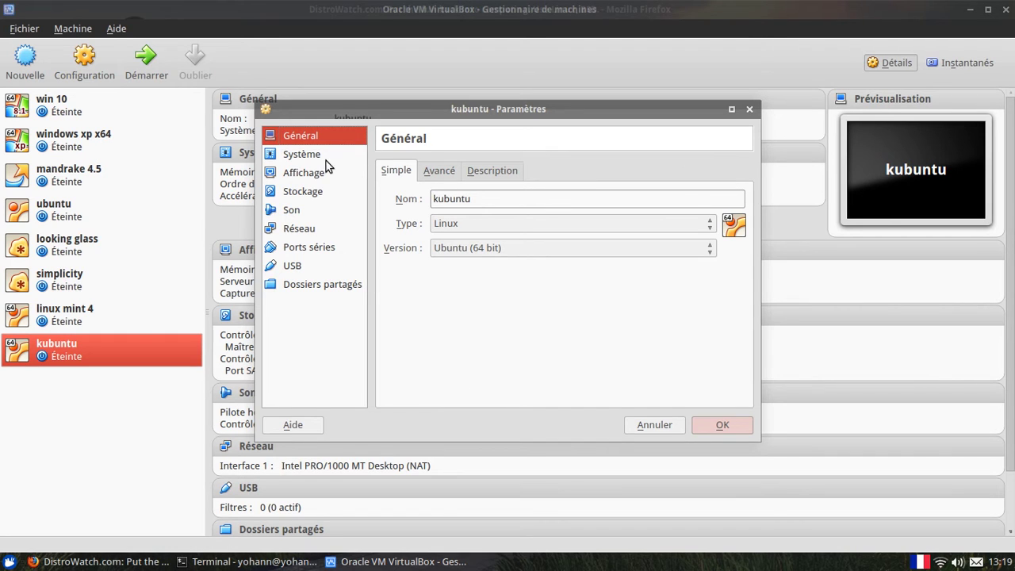
click(441, 176)
click(506, 175)
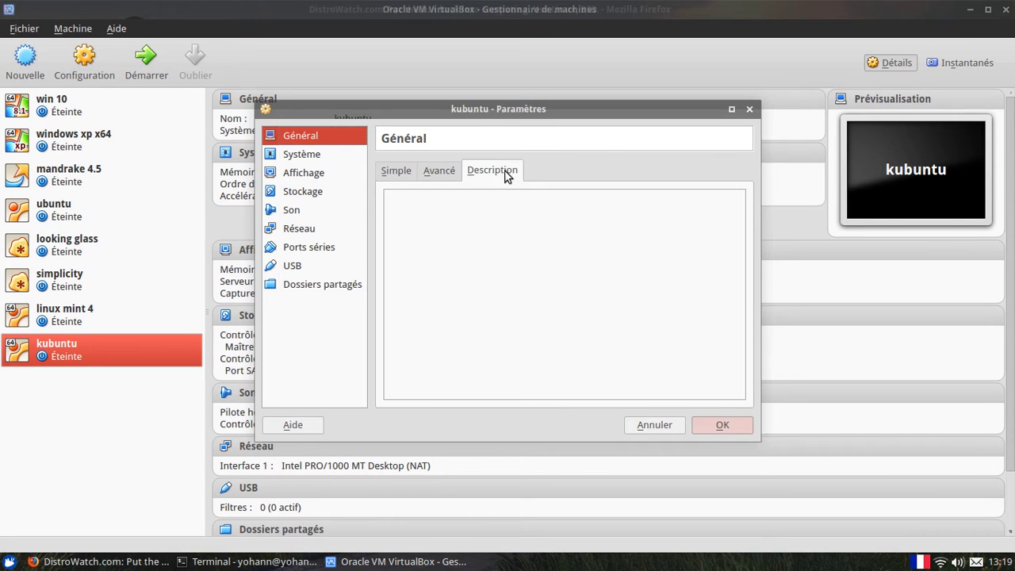
click(444, 171)
click(405, 174)
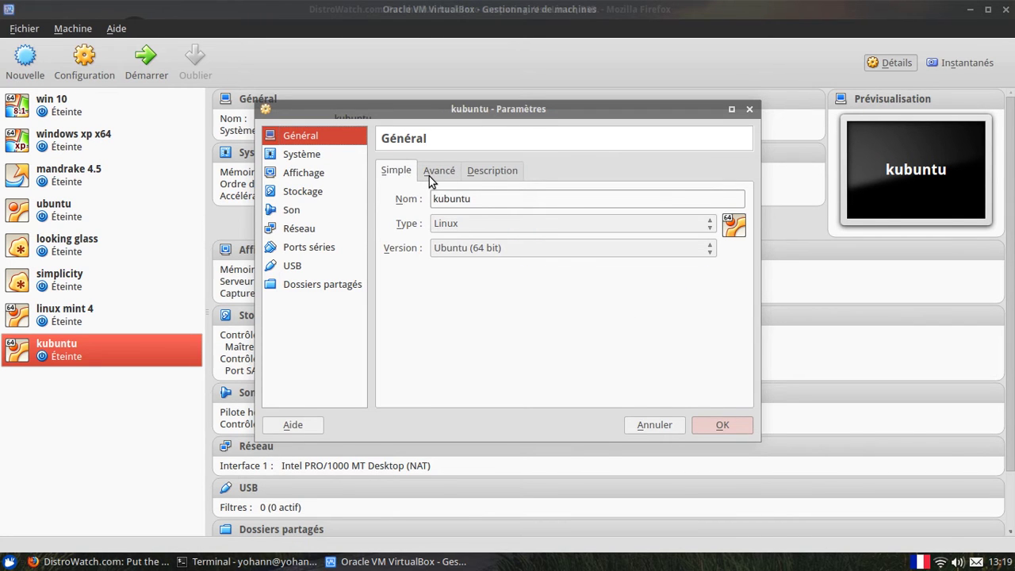
click(430, 176)
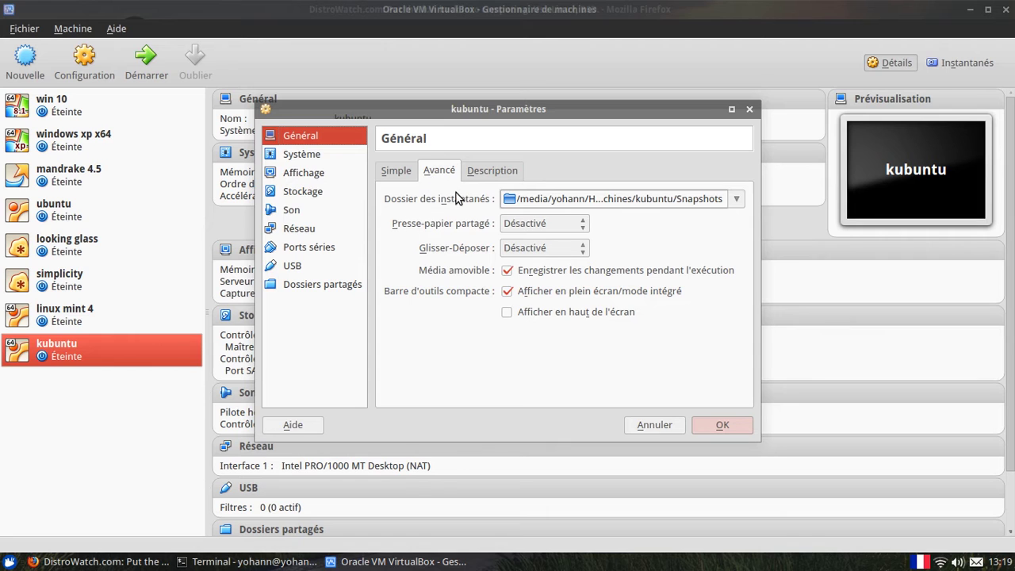
- In the kubuntu machine's system settings, assign 2 processors and limit the allocated processor resources to 60%
click(311, 156)
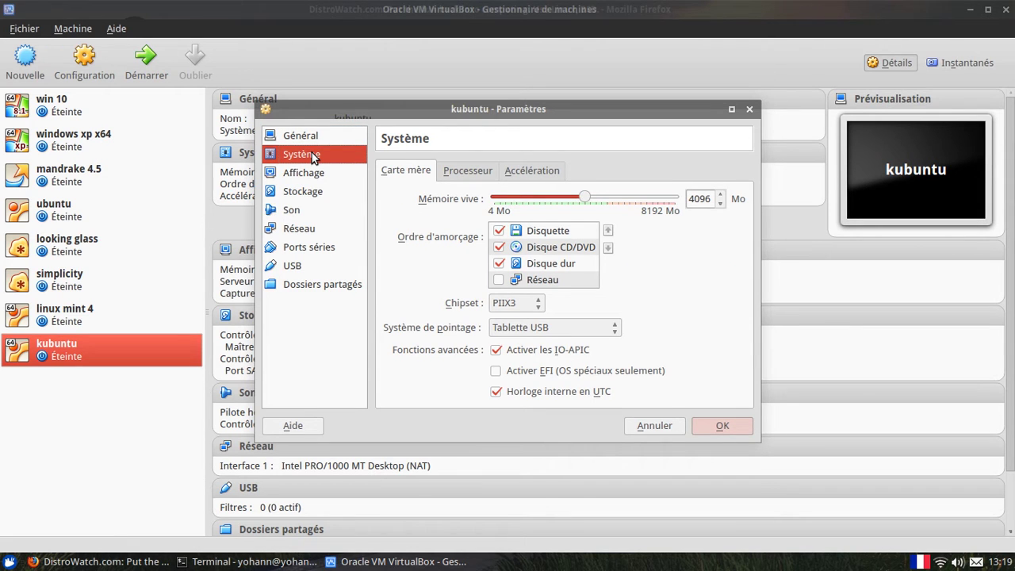
click(471, 172)
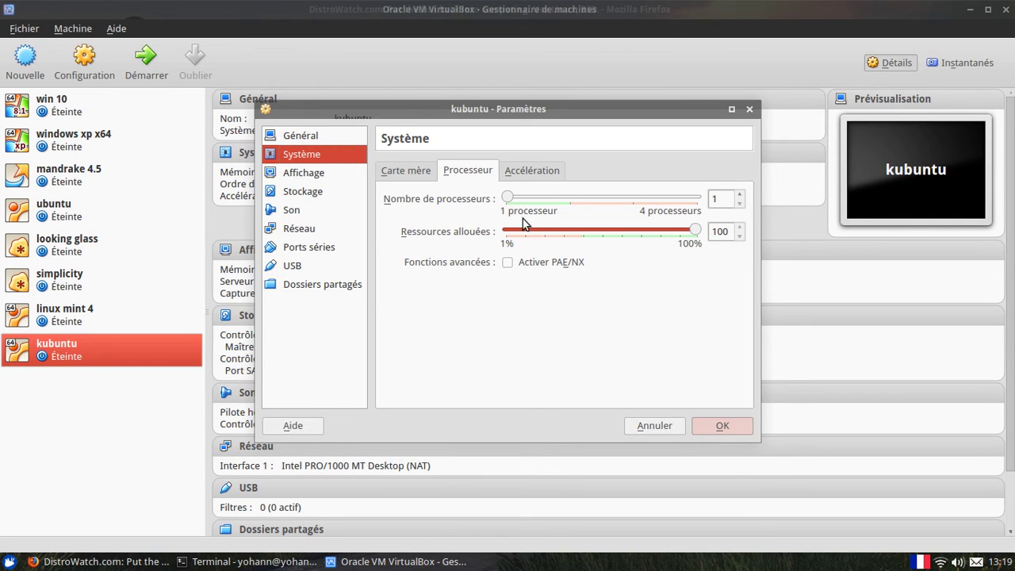
drag(508, 198, 565, 199)
click(725, 231)
drag(724, 232, 684, 237)
text(60)
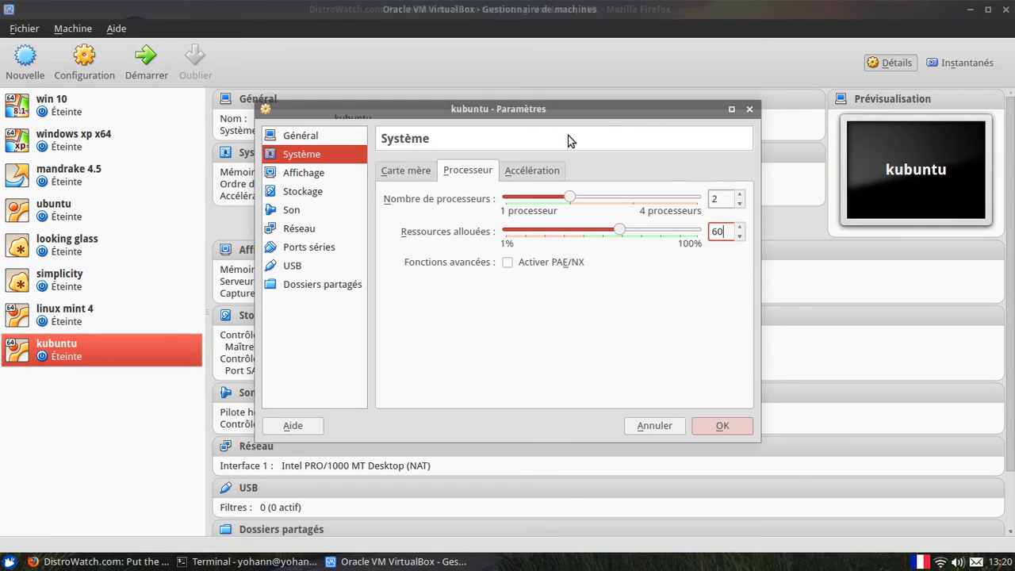
- Review the machine's hardware virtualization options and recheck its processor settings
click(545, 171)
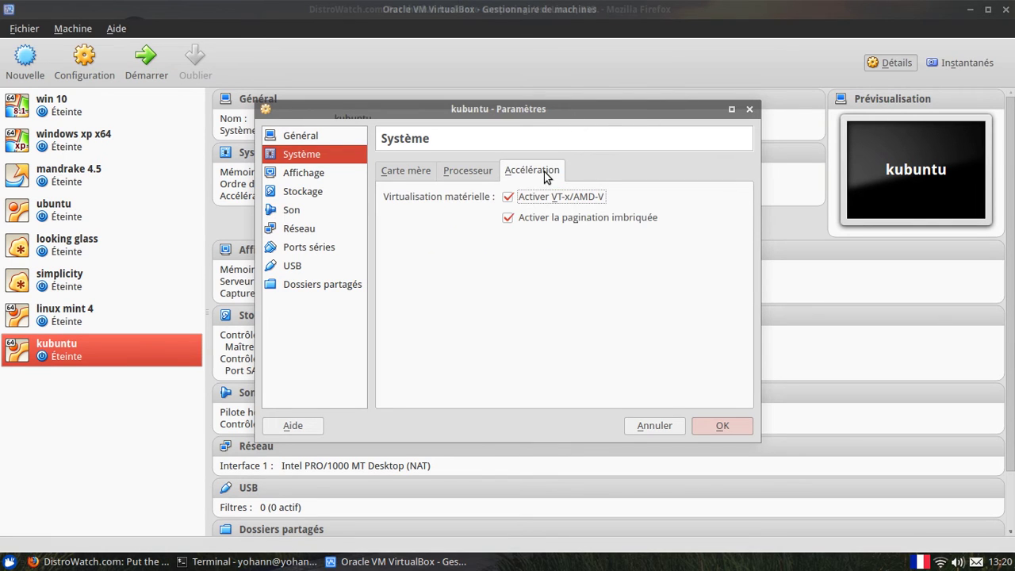
click(452, 171)
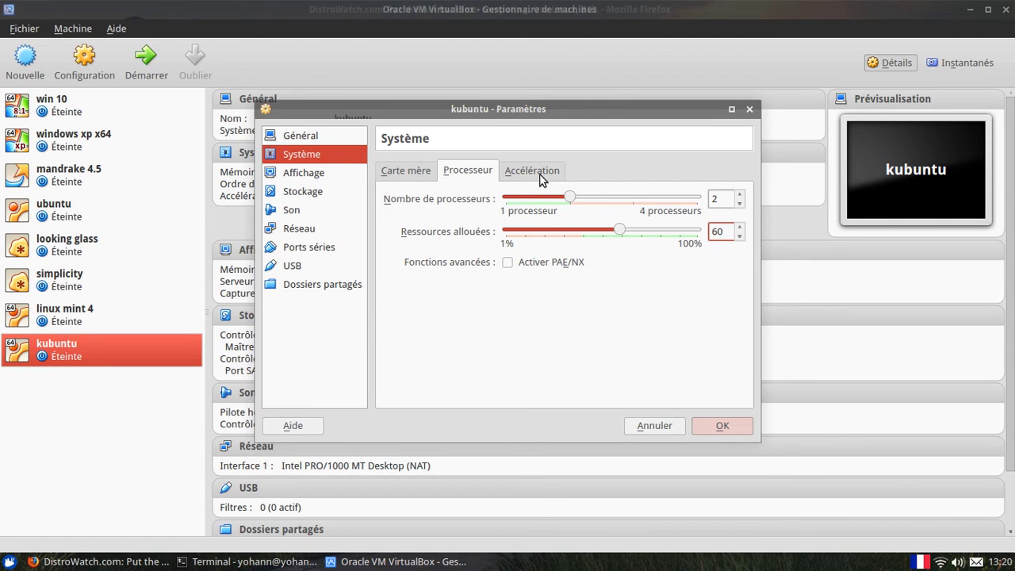
click(314, 174)
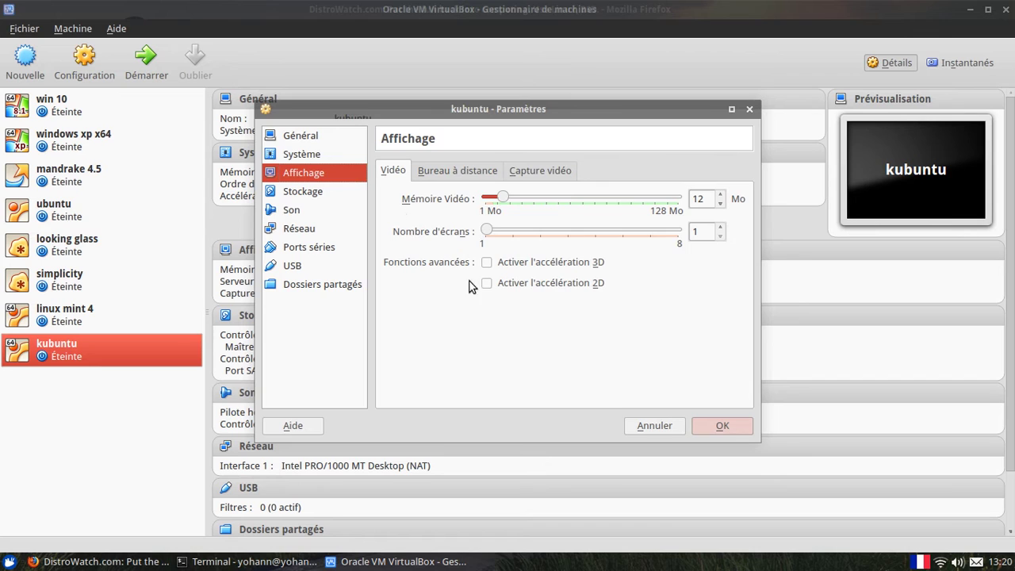
click(315, 155)
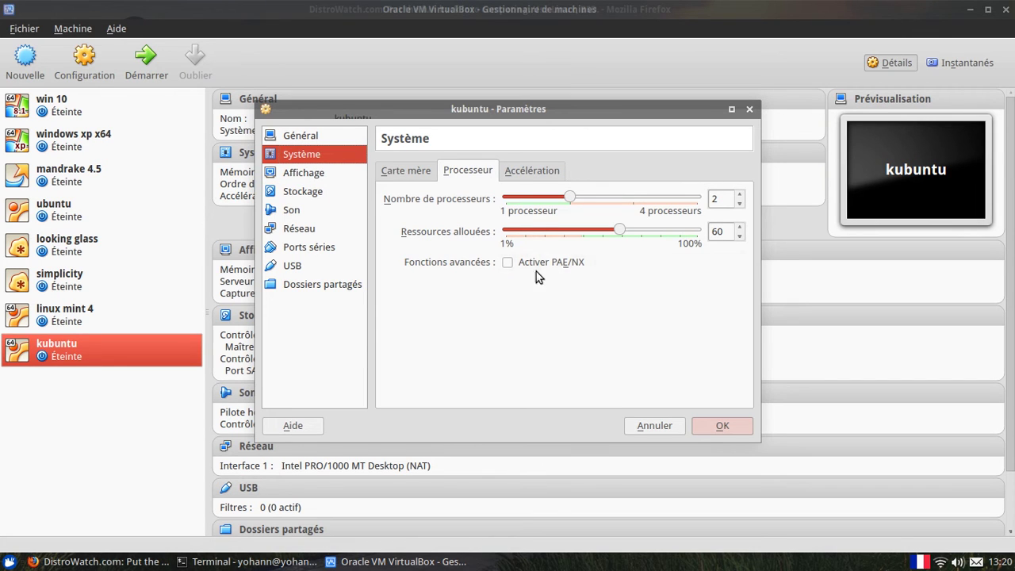
- Set the machine's video memory to 128 Mo and enable 3D acceleration in the display settings
click(316, 176)
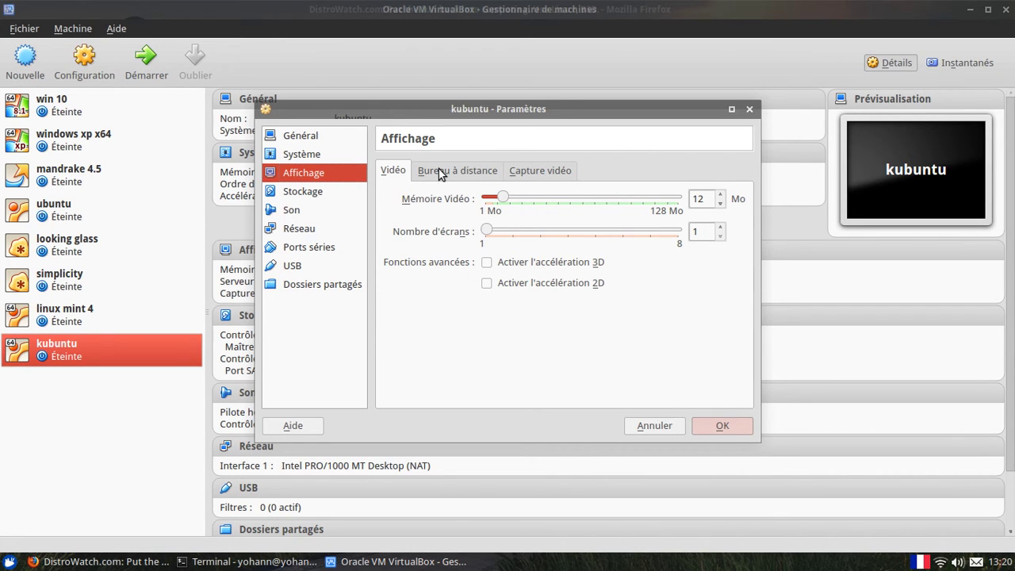
drag(502, 197, 676, 196)
click(517, 263)
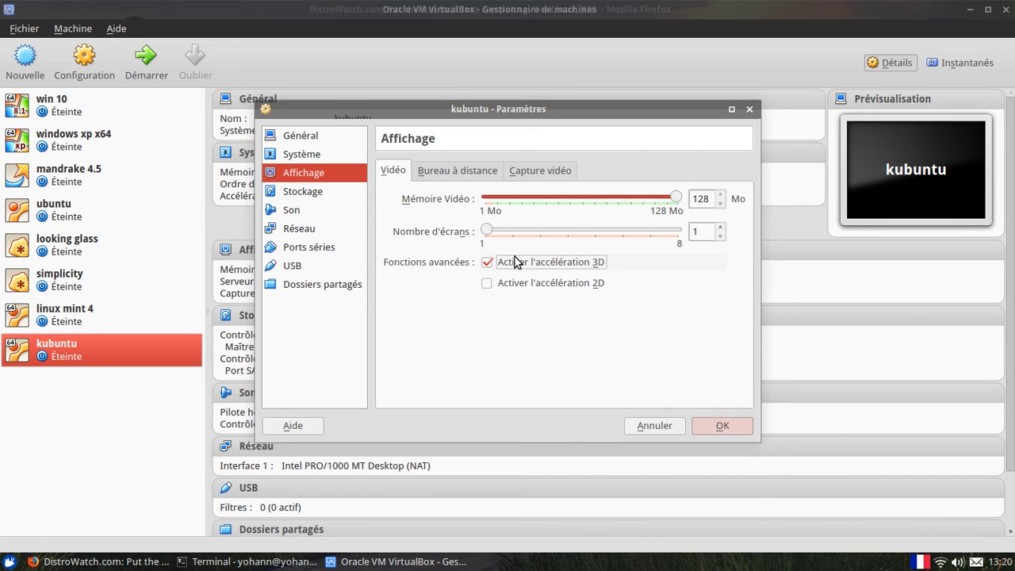
- Review the display's remote desktop and video capture options, and return to its video settings
click(454, 176)
click(524, 172)
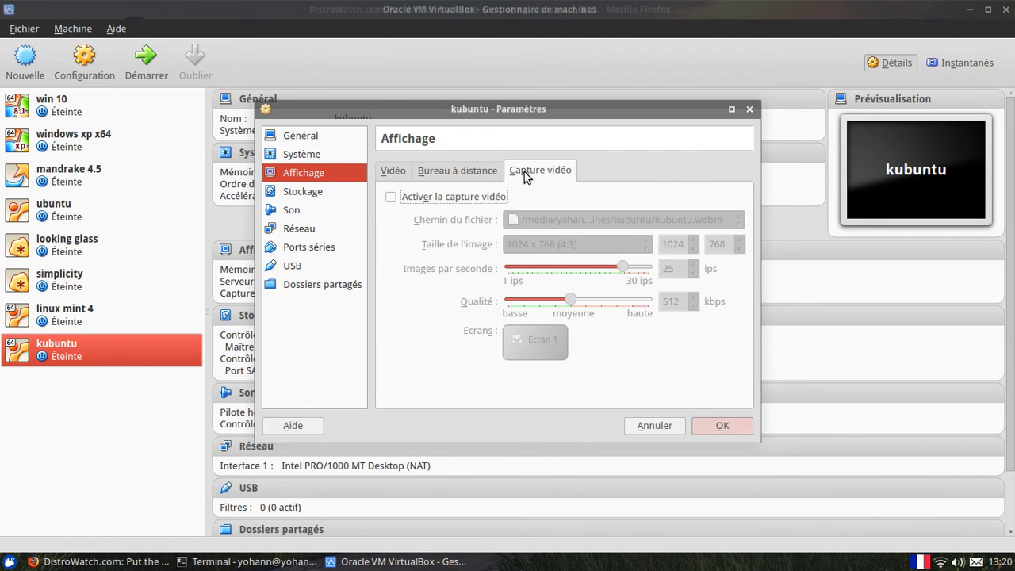
click(466, 172)
click(391, 172)
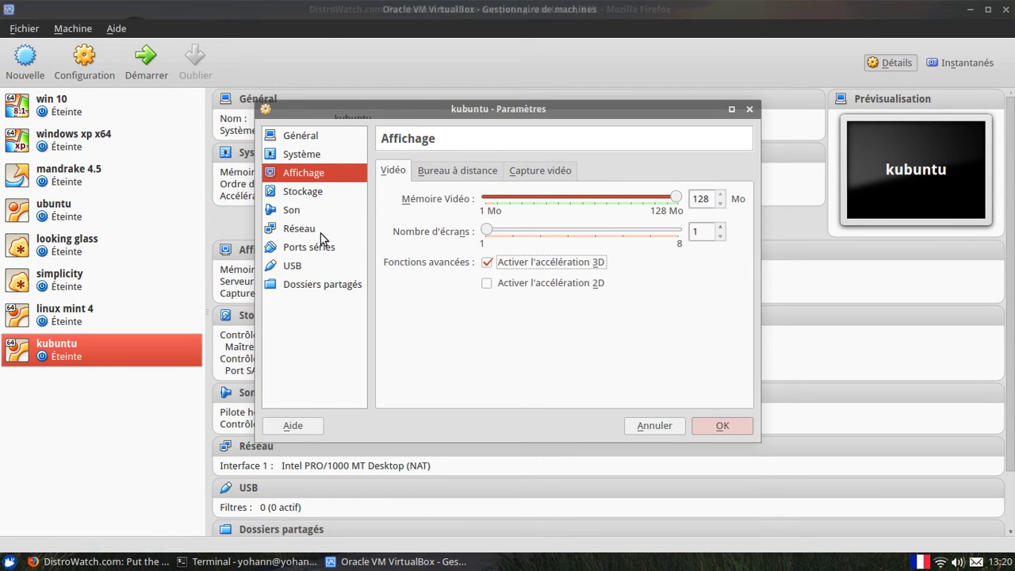
- Check the progress of the command running in the terminal, minimise that window and return to the kubuntu settings
click(254, 561)
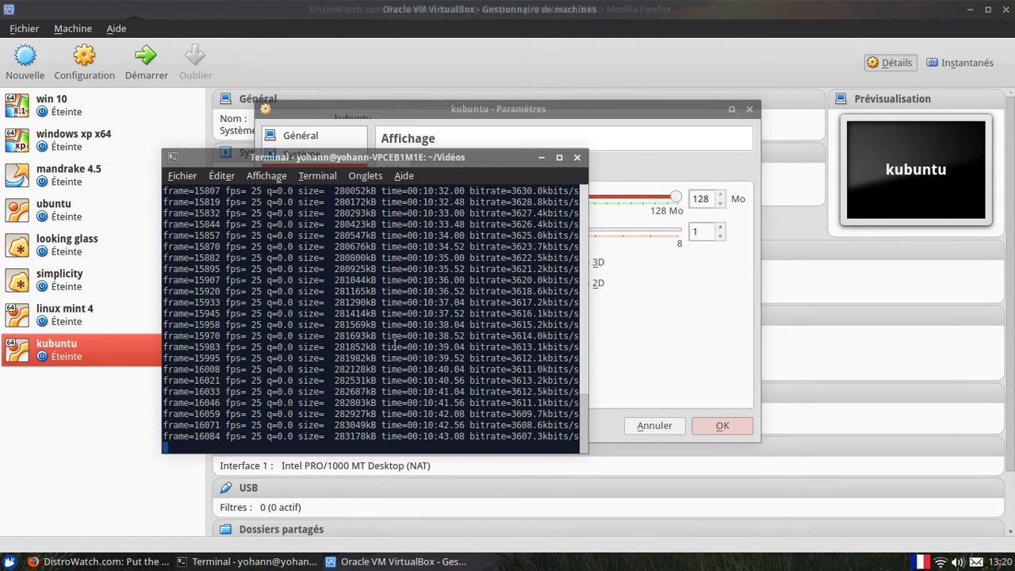
click(522, 131)
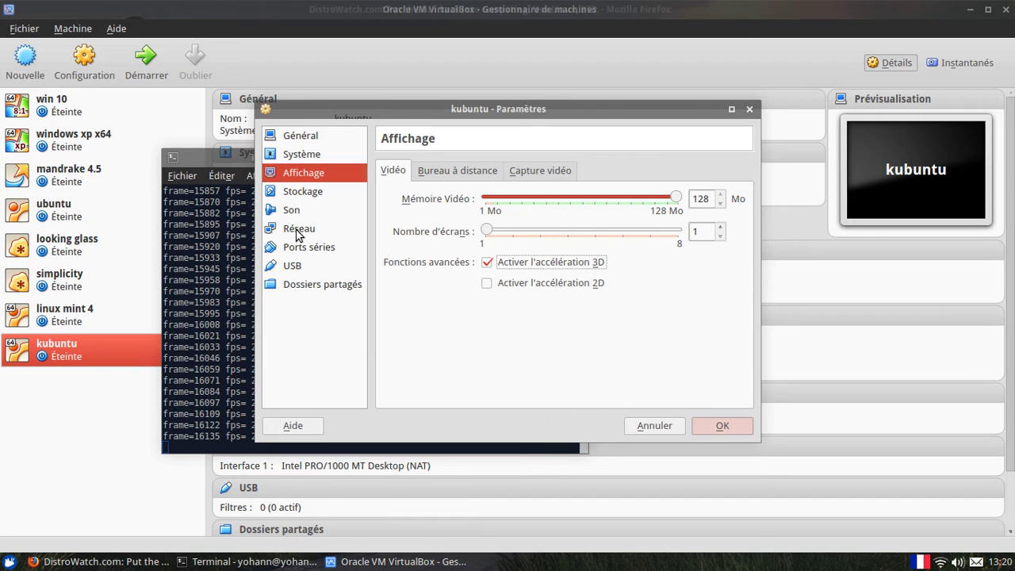
click(232, 159)
click(542, 157)
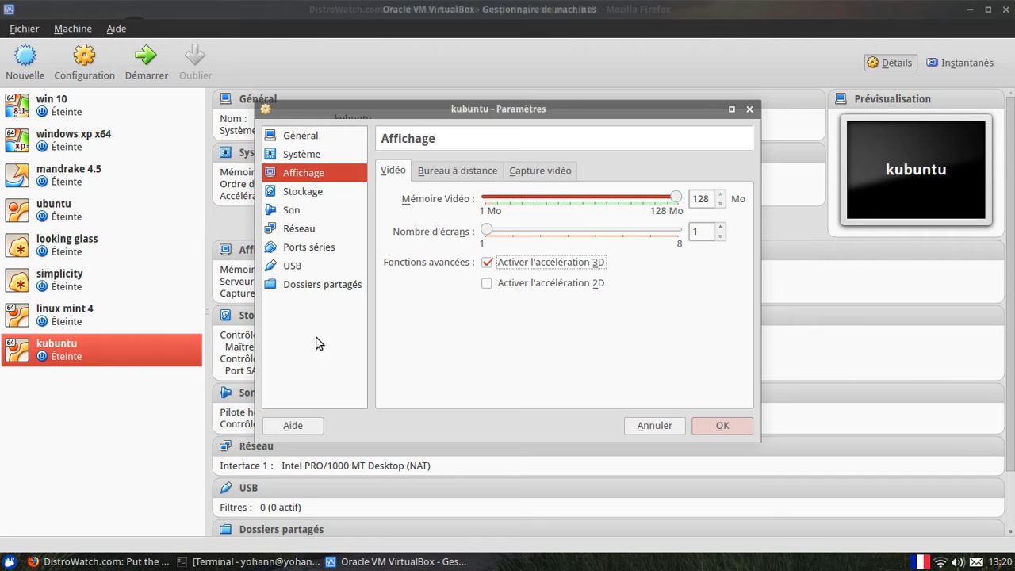
- View the machine's storage settings and the choices for adding a hard disk to the IDE controller, without adding one
click(321, 195)
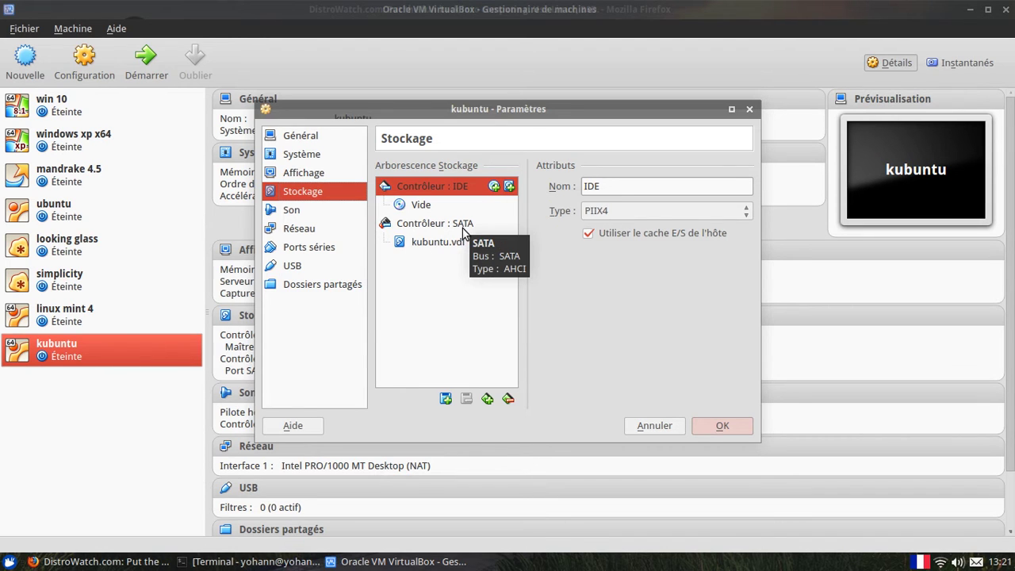
click(508, 186)
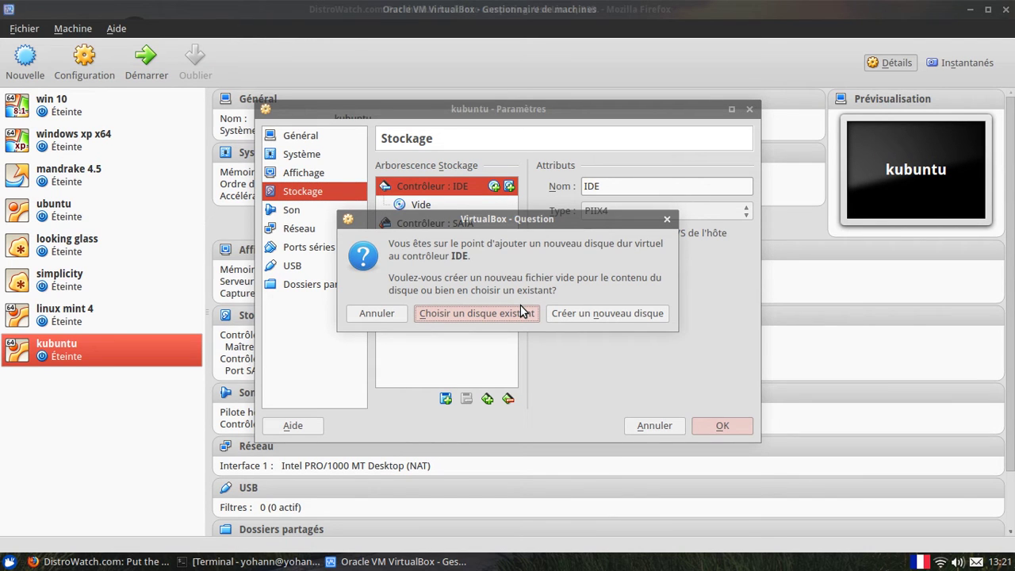
click(374, 313)
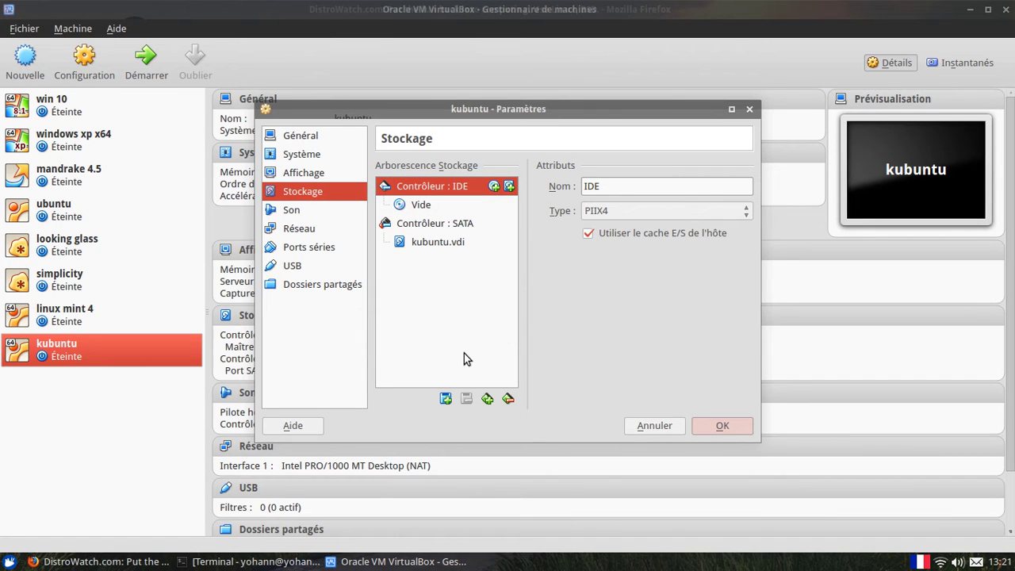
- Load kubuntu-15.04-desktop-amd64.iso from HDD2 into the empty CD/DVD drive of the IDE controller
click(441, 206)
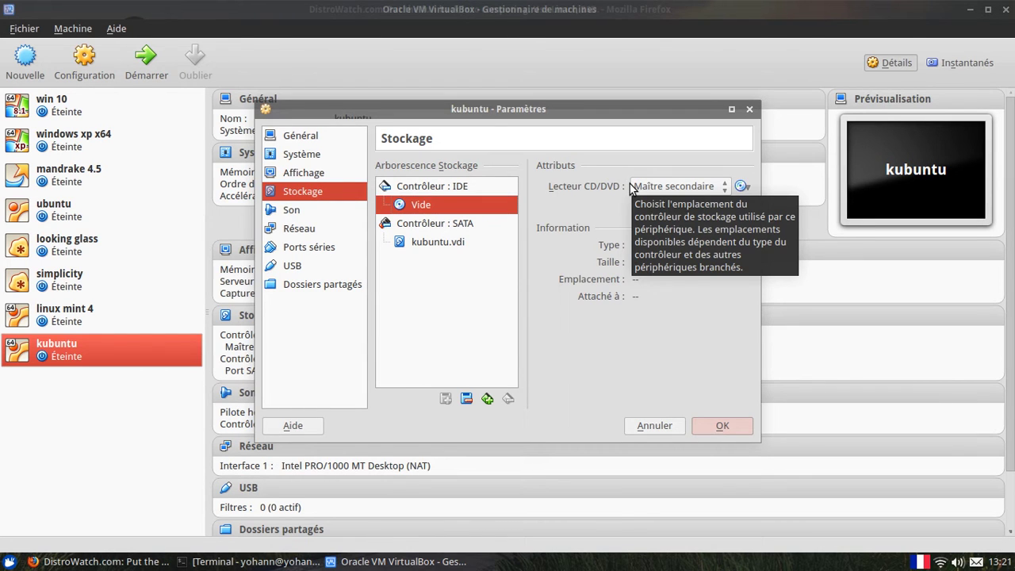
click(741, 188)
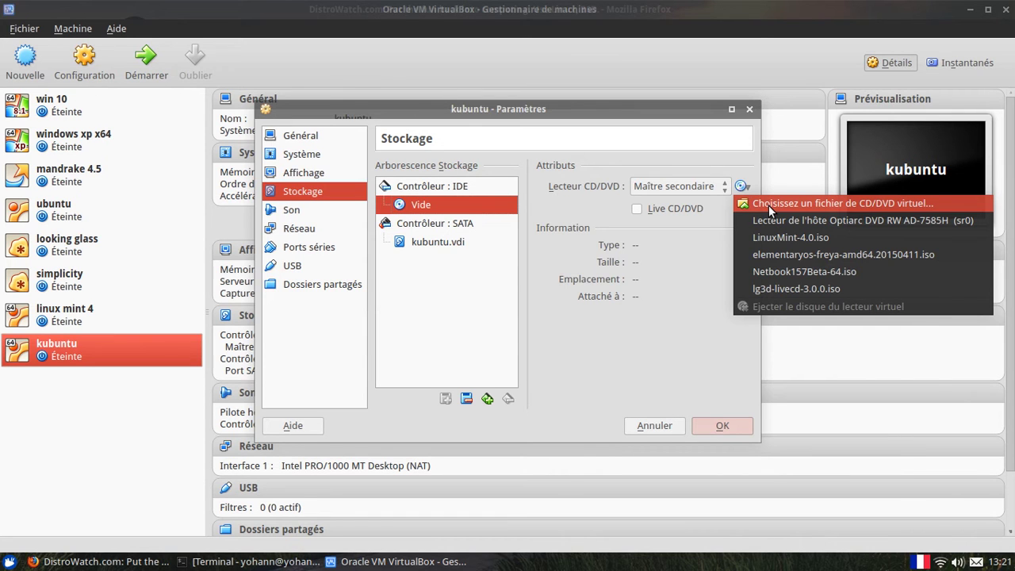
click(768, 205)
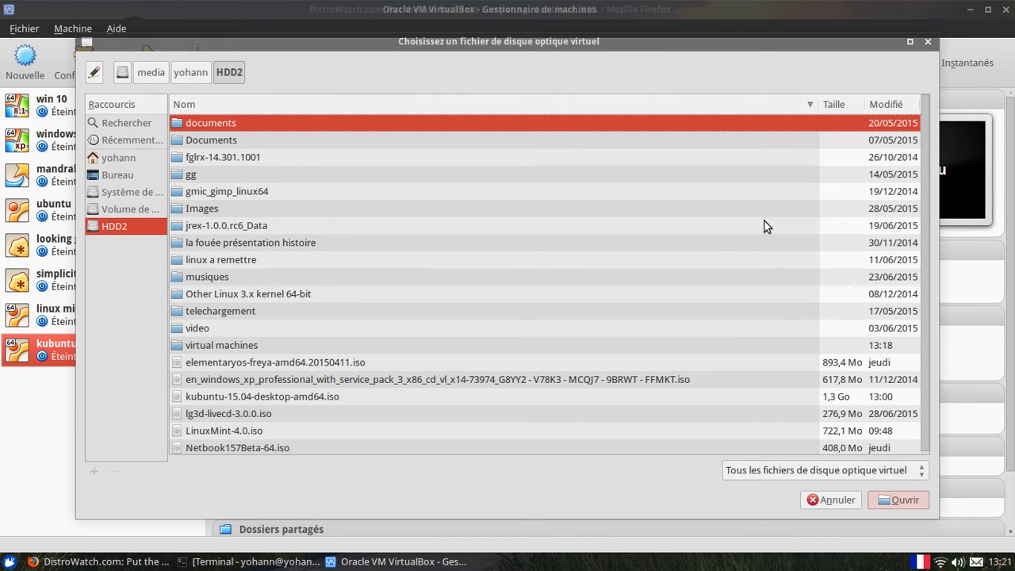
click(242, 395)
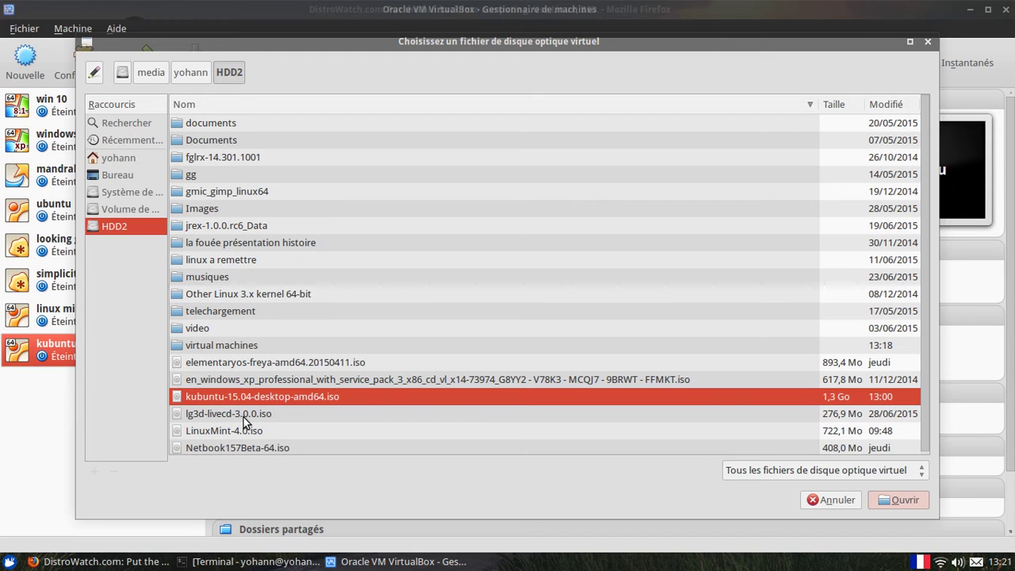
click(886, 498)
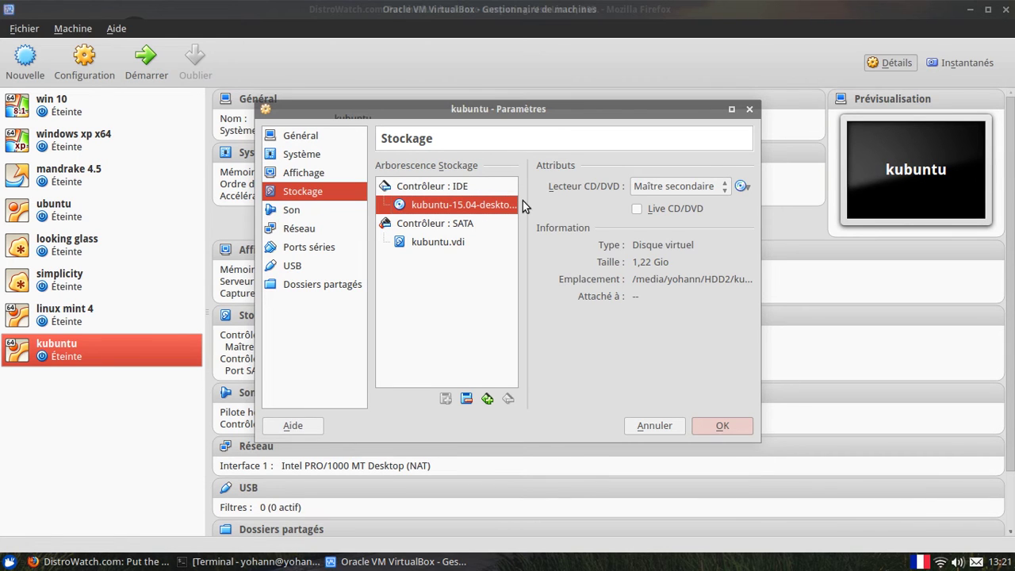
- Review the machine's network, sound, USB and shared folder settings
click(299, 231)
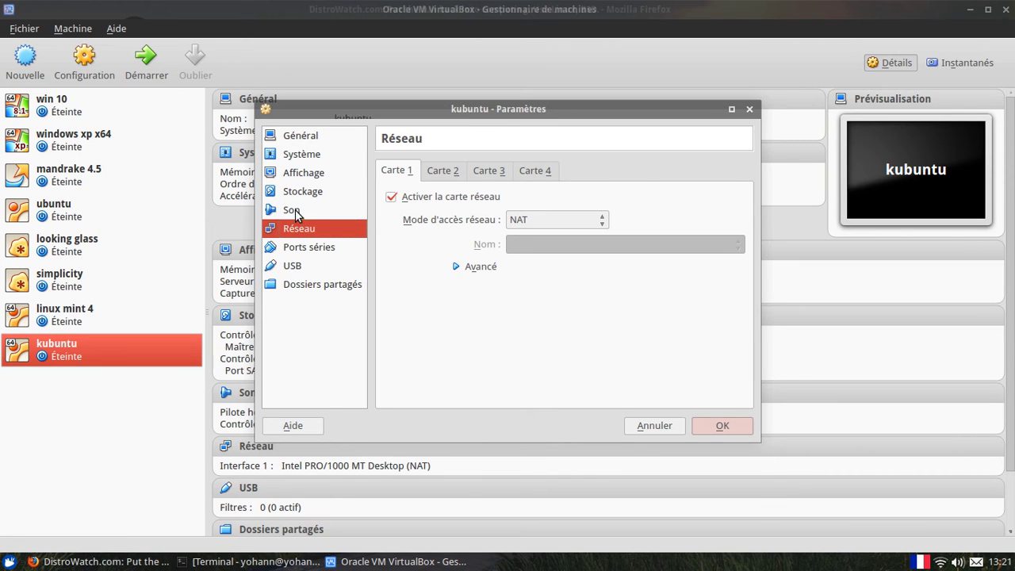
click(298, 211)
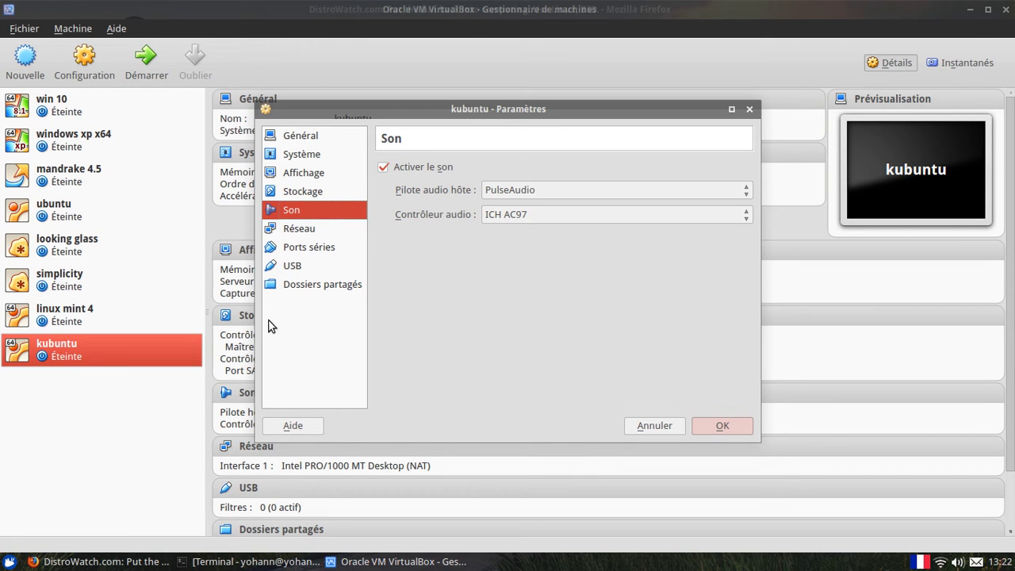
click(291, 265)
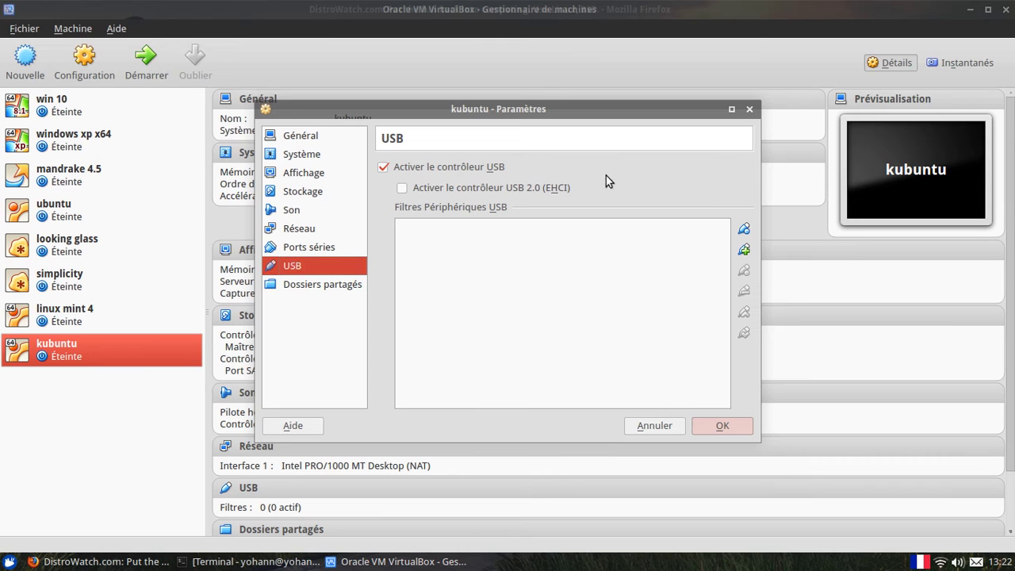
click(323, 288)
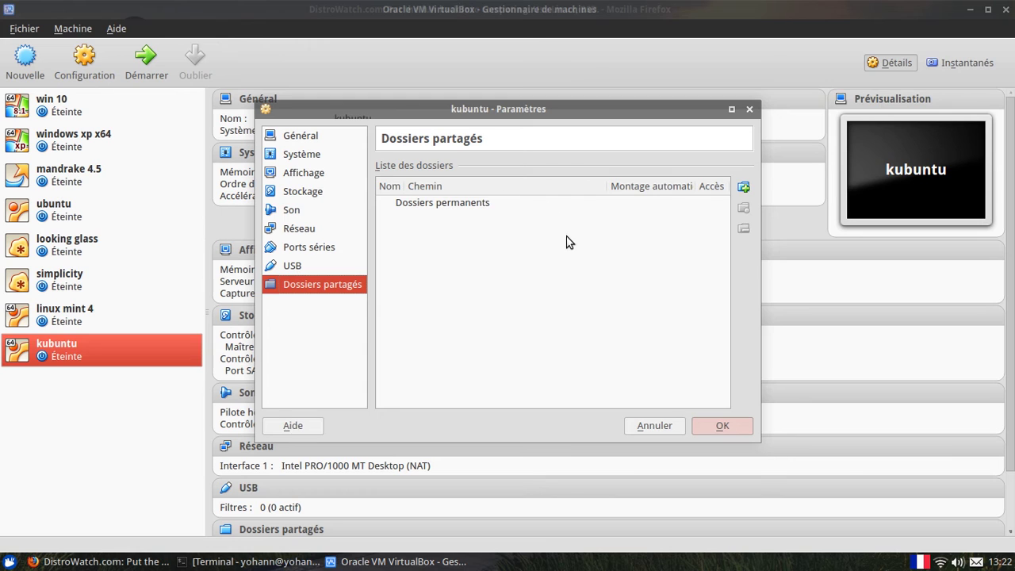
mouse_move(562, 256)
click(9, 562)
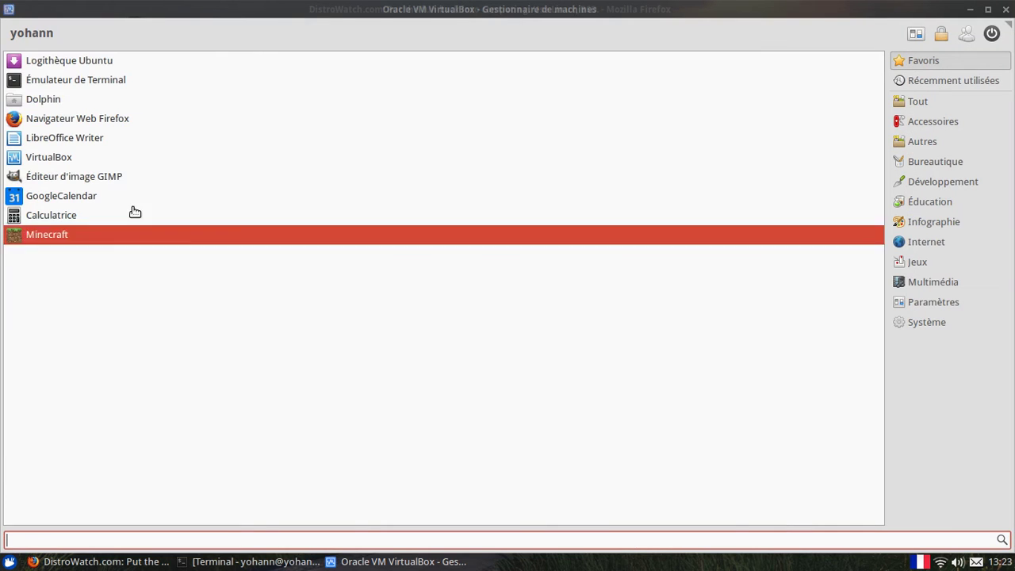
click(148, 108)
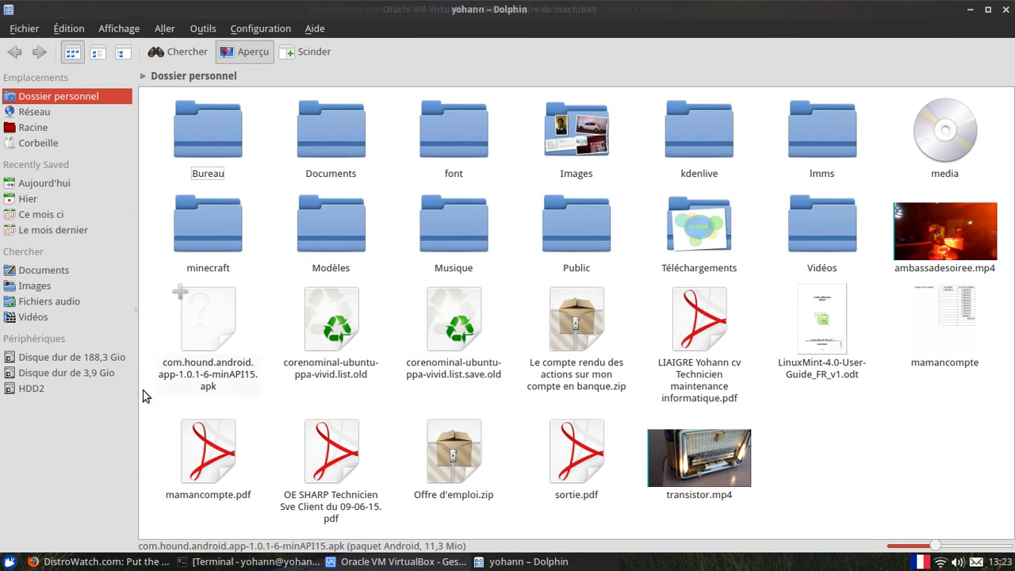
click(19, 390)
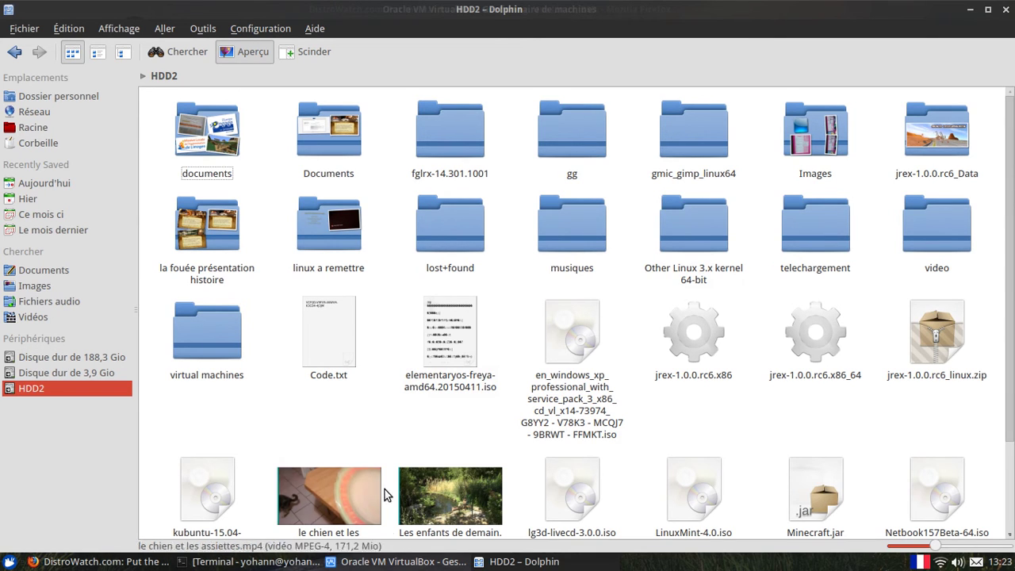
click(1007, 11)
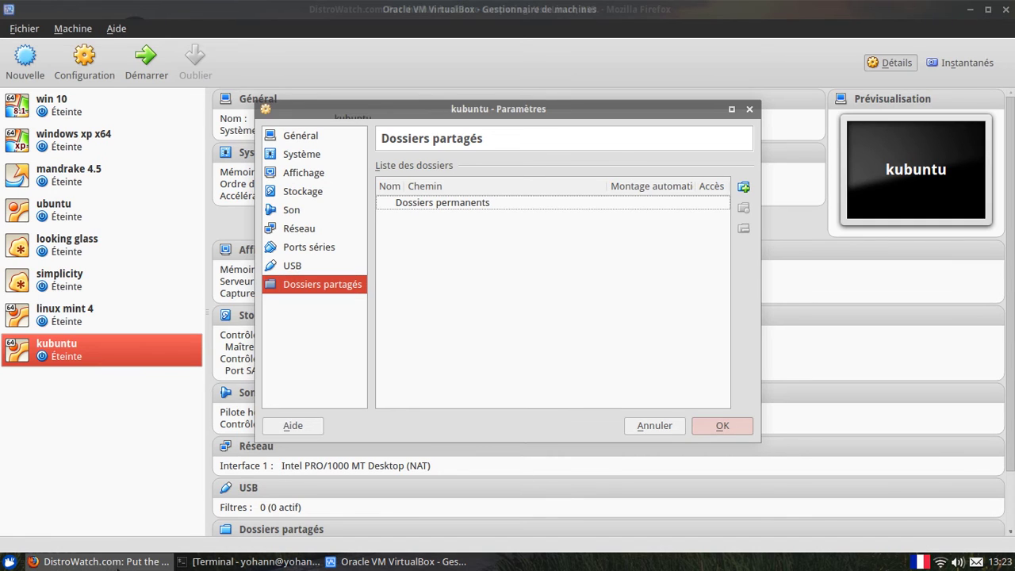
- Switch to the Dolphin file manager and open the virtual machines folder on HDD2
click(10, 561)
key(Escape)
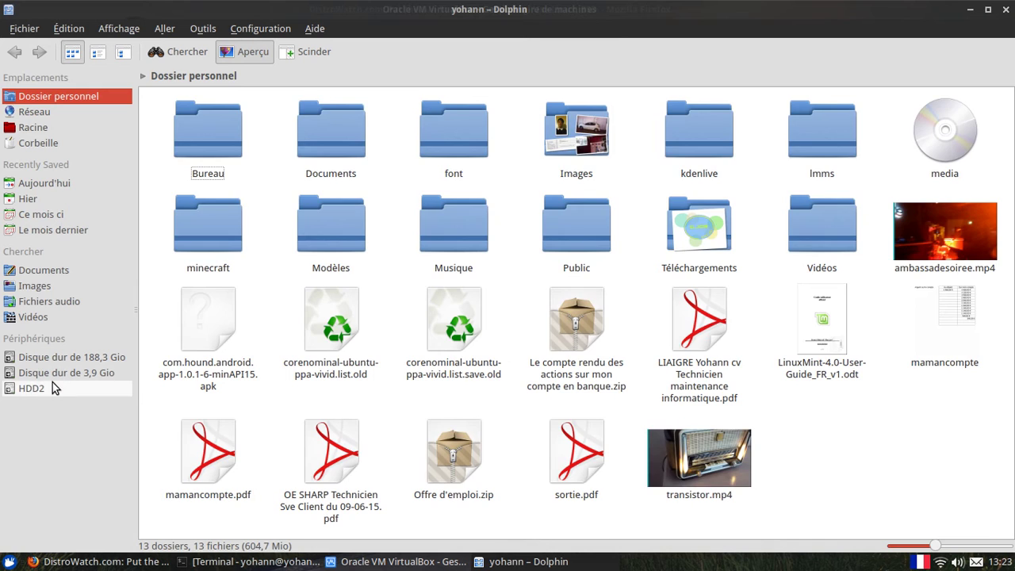
click(52, 384)
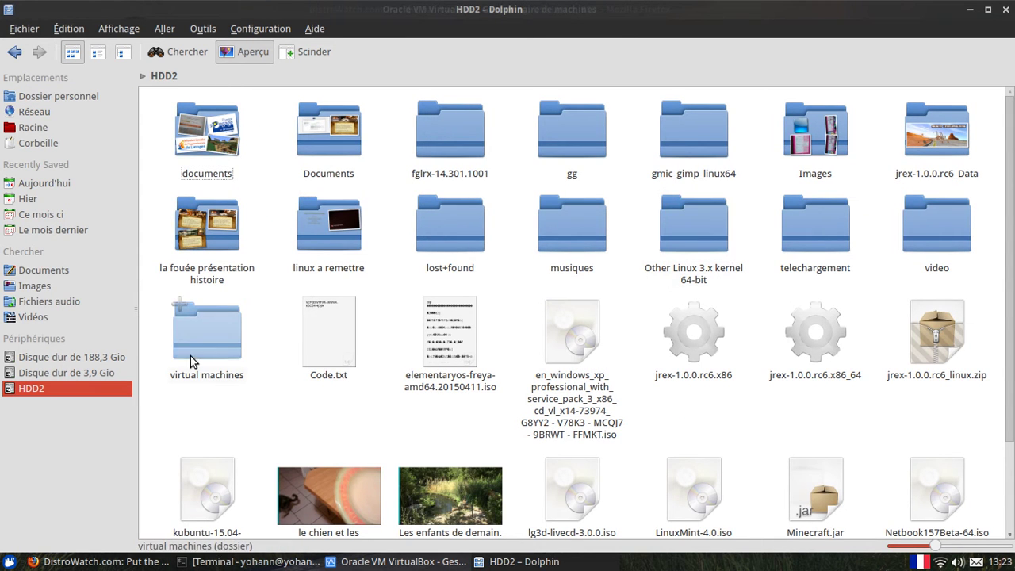
scroll(720, 383, down, 3)
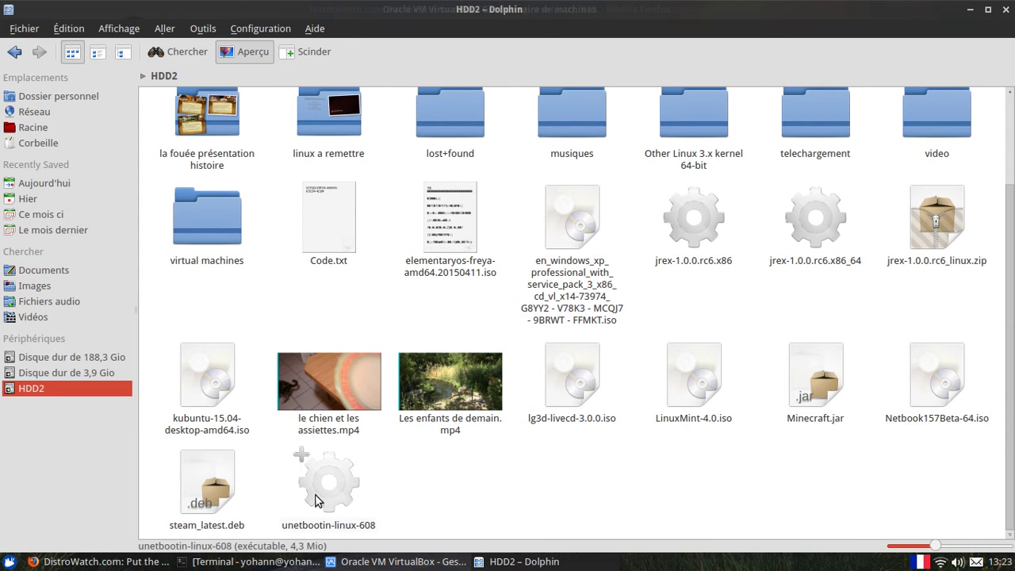
scroll(317, 417, up, 3)
click(211, 361)
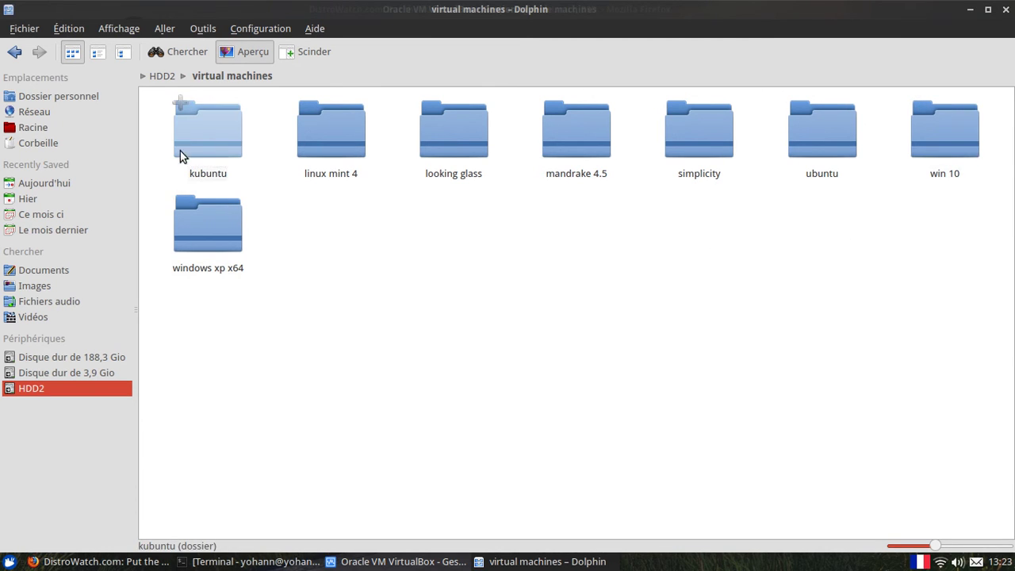
- View the properties of the kubuntu and win 10 machine folders to compare their sizes, and close the file manager
right_click(242, 151)
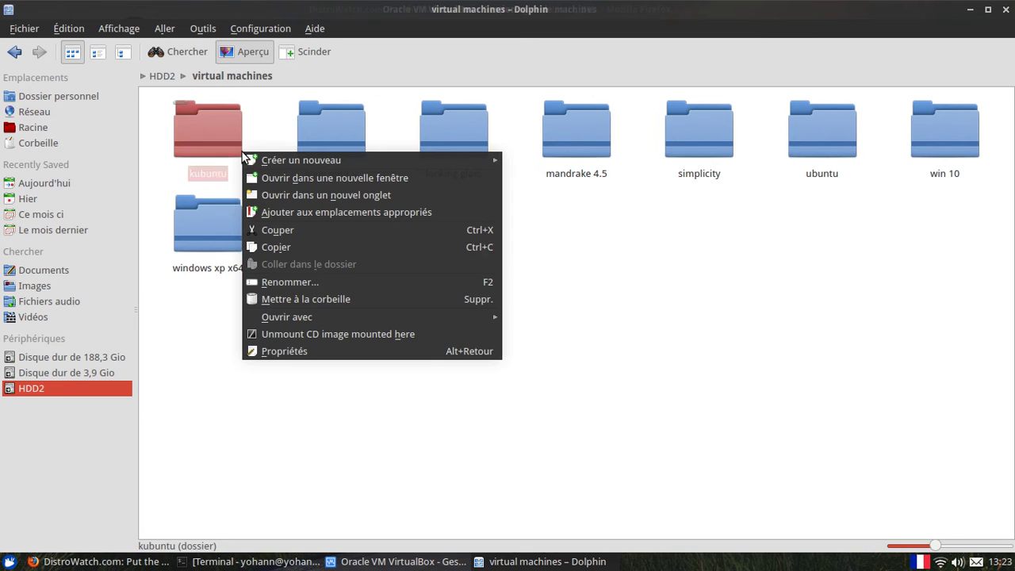
click(290, 350)
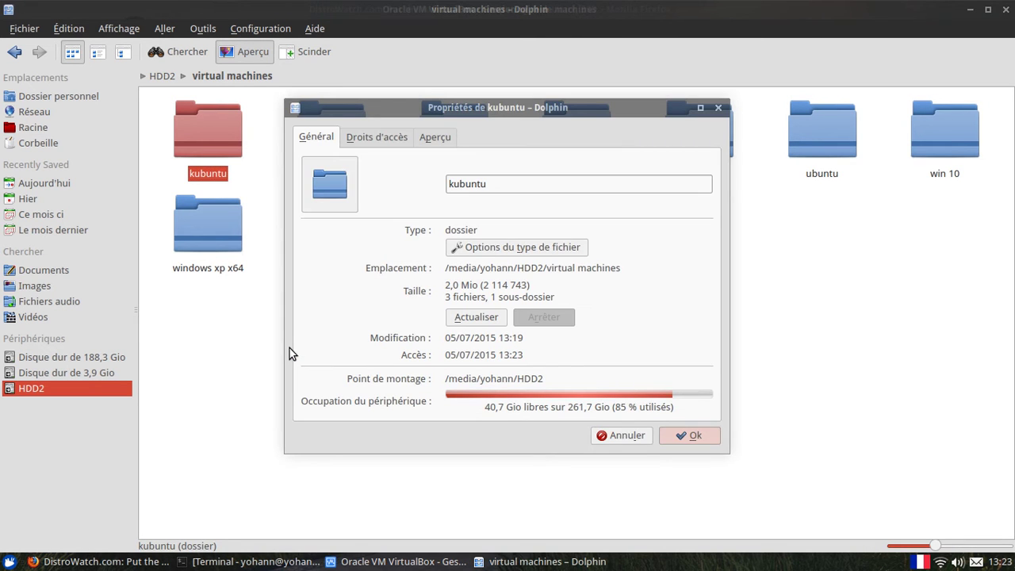
click(620, 436)
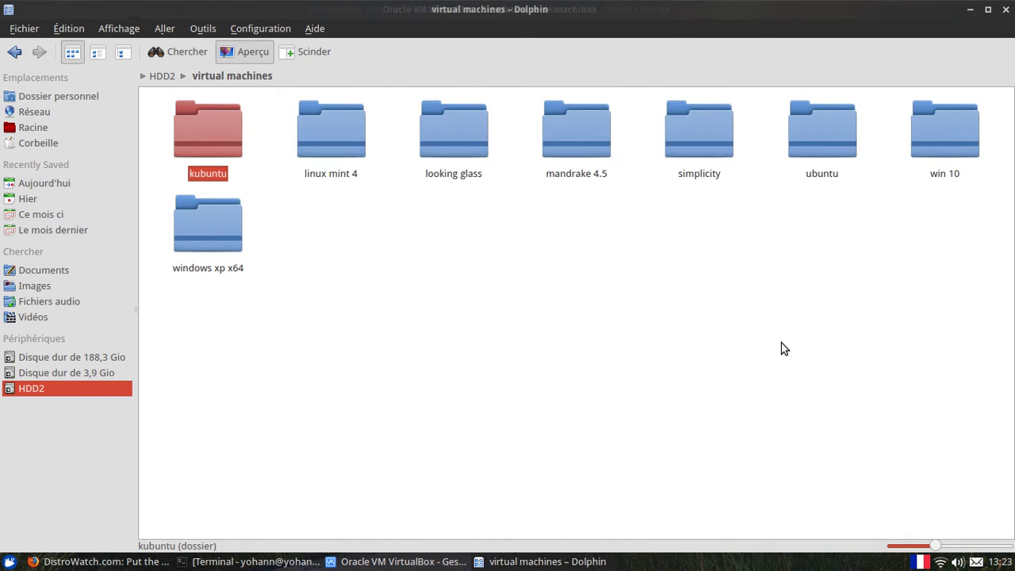
right_click(944, 159)
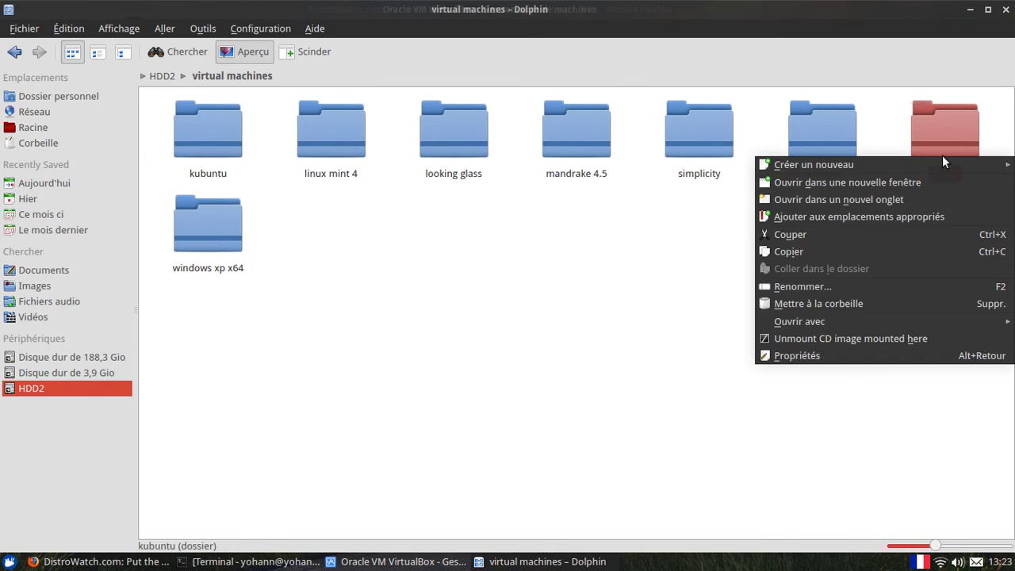
click(845, 349)
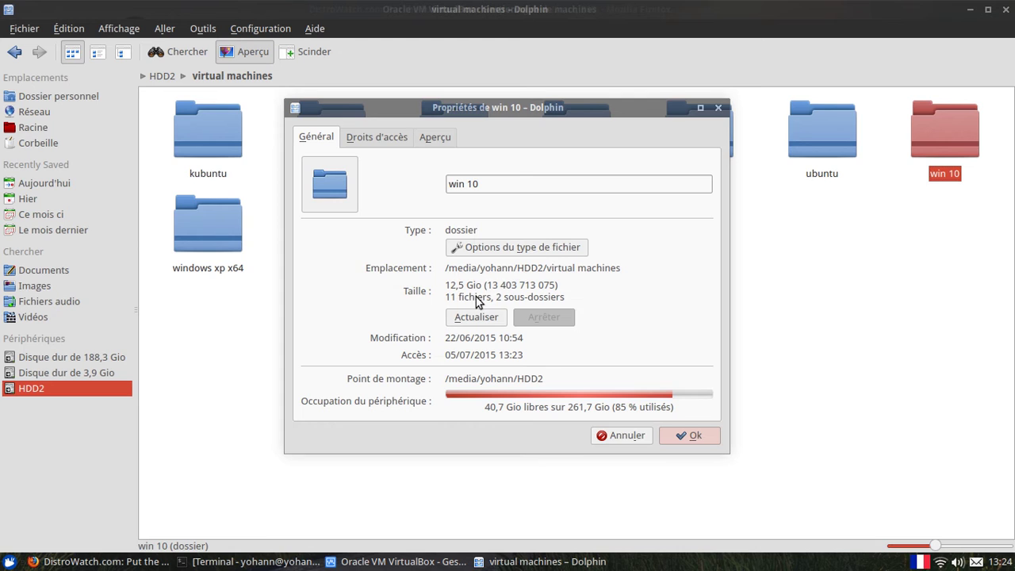
click(641, 436)
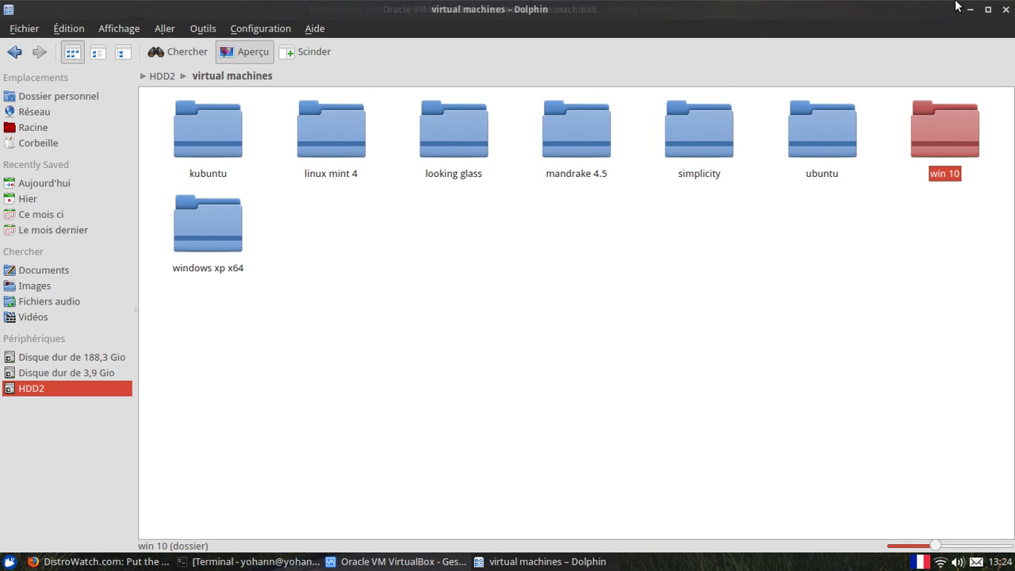
click(1005, 10)
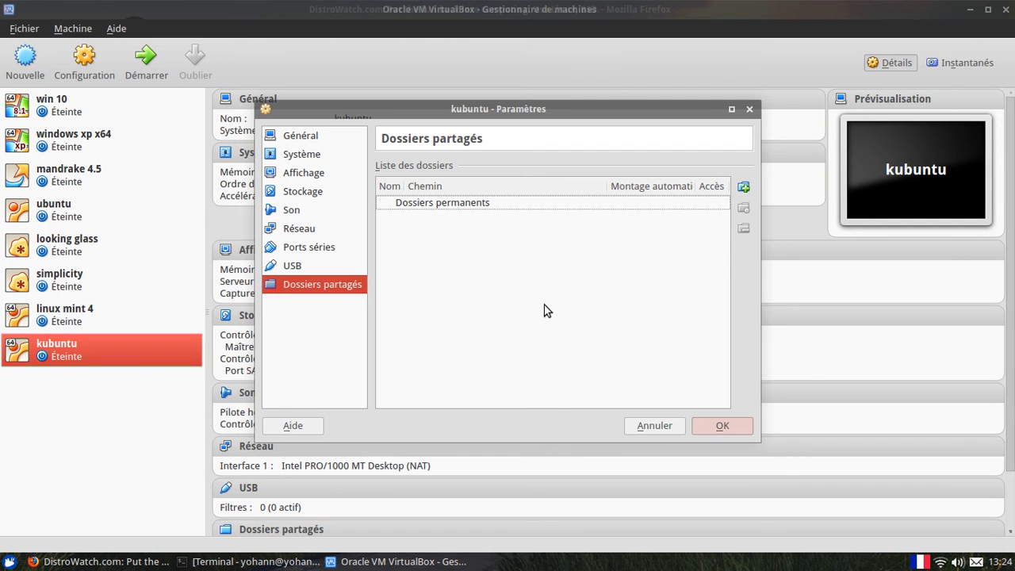
- Recheck kubuntu's general and storage settings, save the configuration, and reopen the settings briefly without changing anything
click(287, 137)
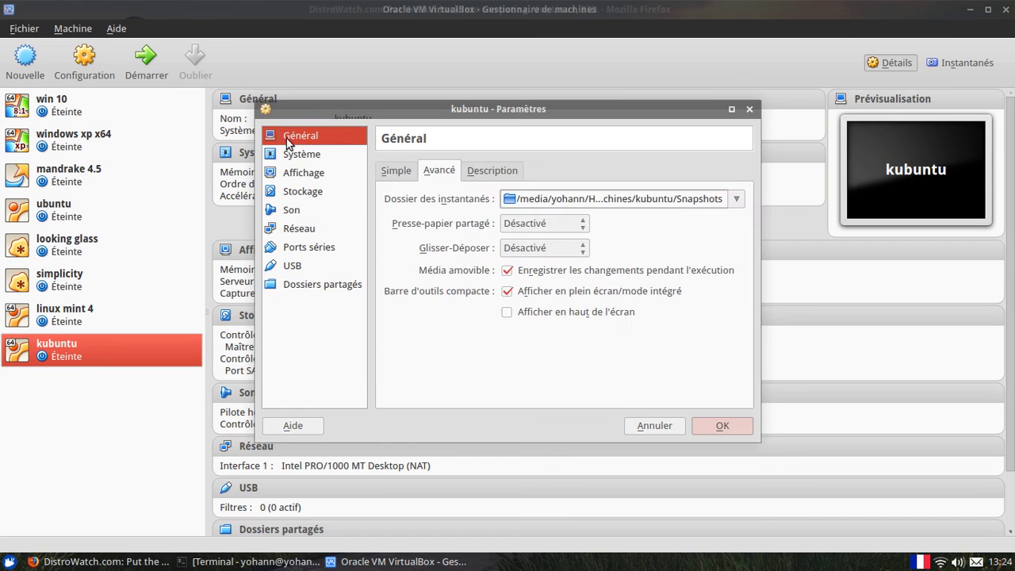
click(313, 194)
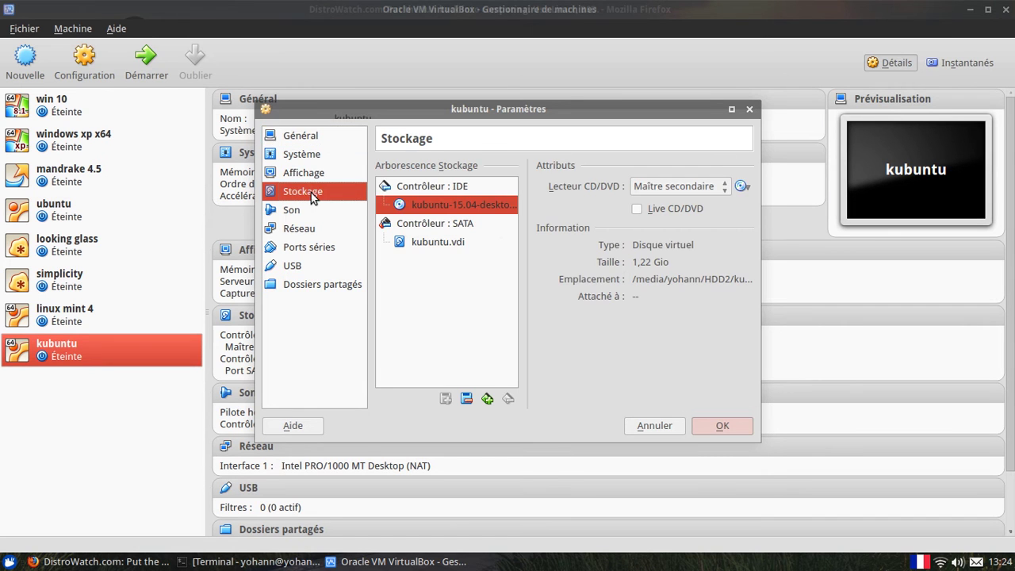
click(730, 422)
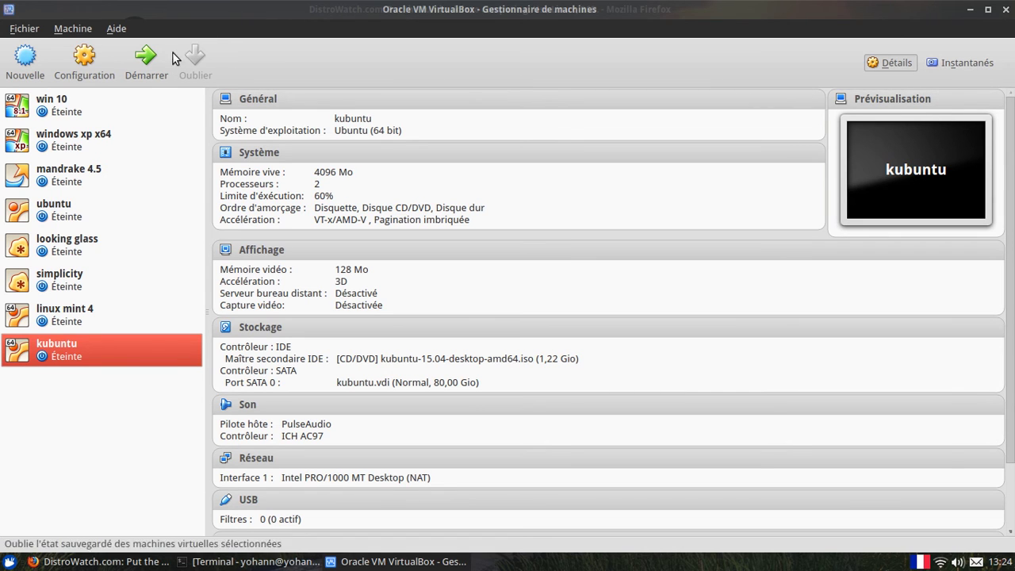
click(78, 65)
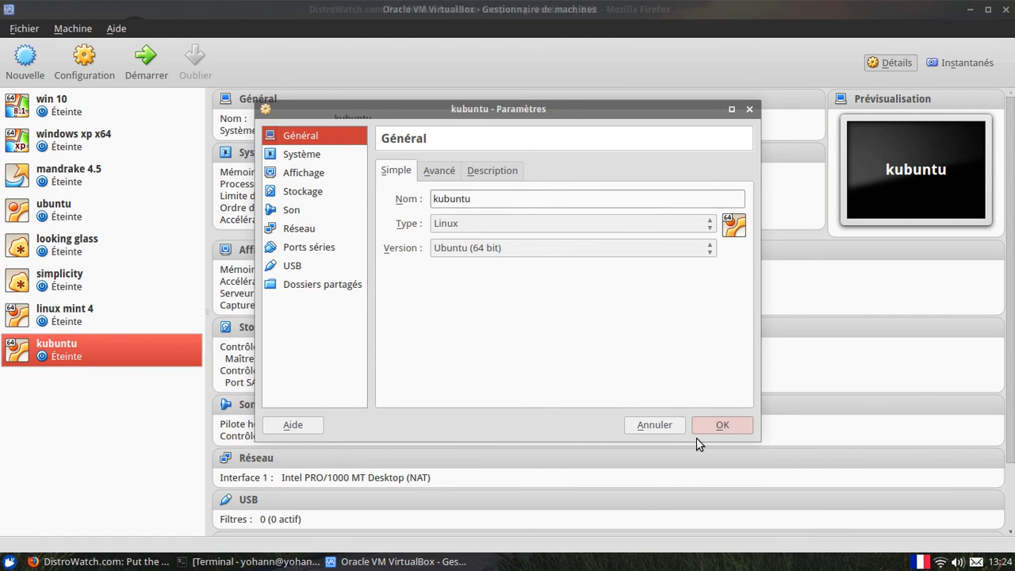
click(655, 425)
- Switch to DistroWatch in Firefox and search for the distribution "linux mint"
click(163, 565)
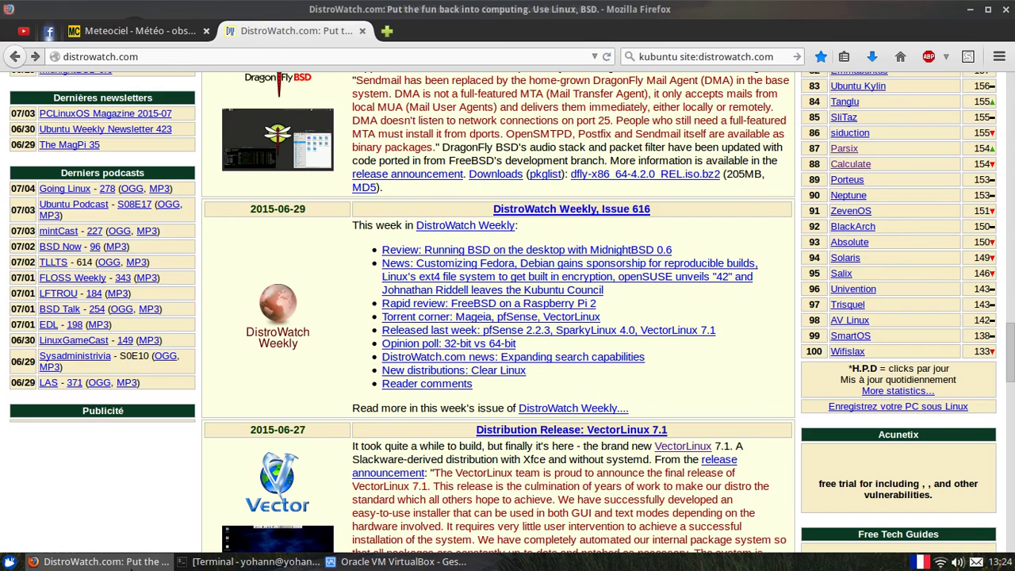
scroll(237, 286, up, 5)
scroll(258, 302, up, 15)
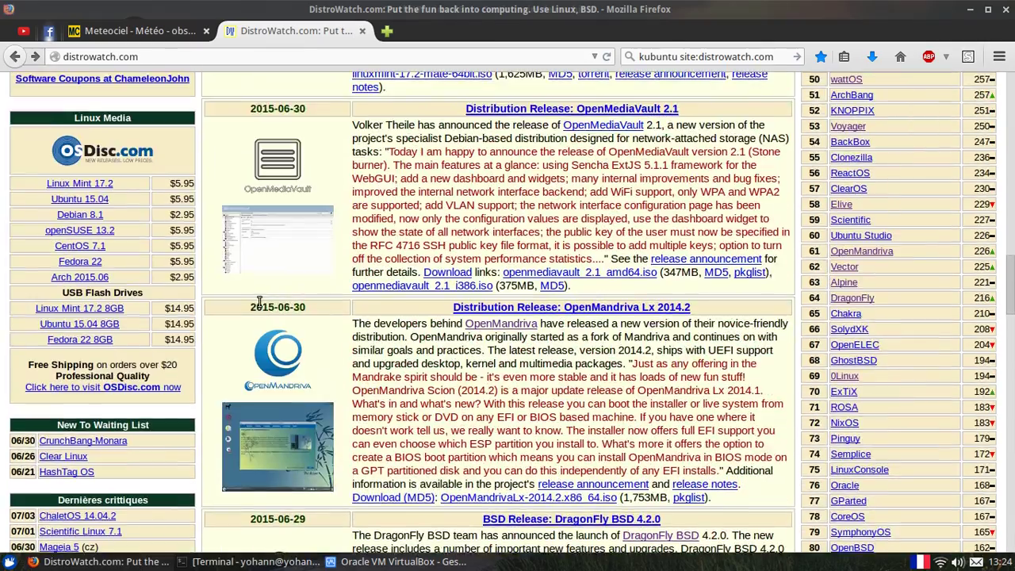
scroll(254, 311, up, 10)
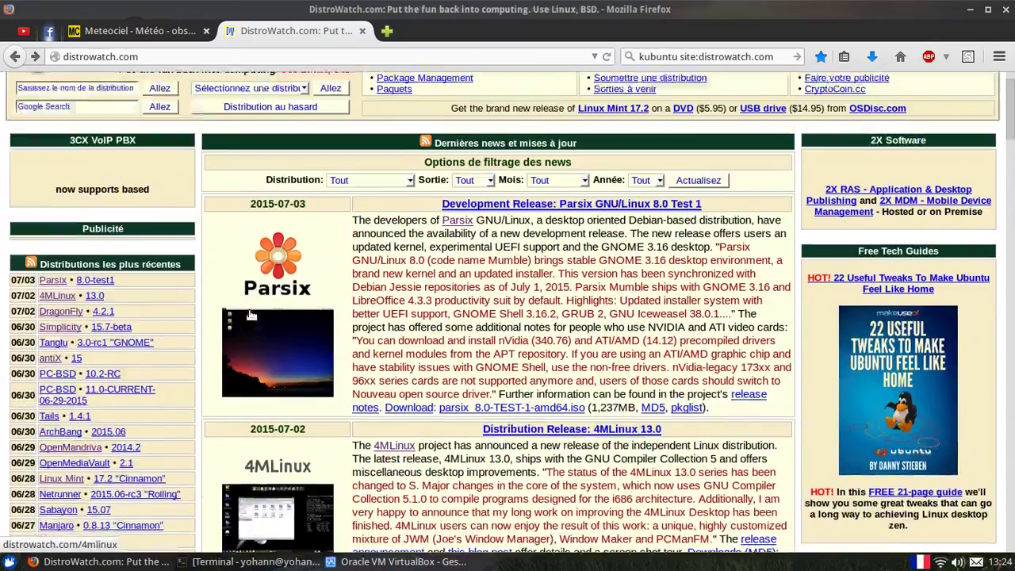
click(96, 139)
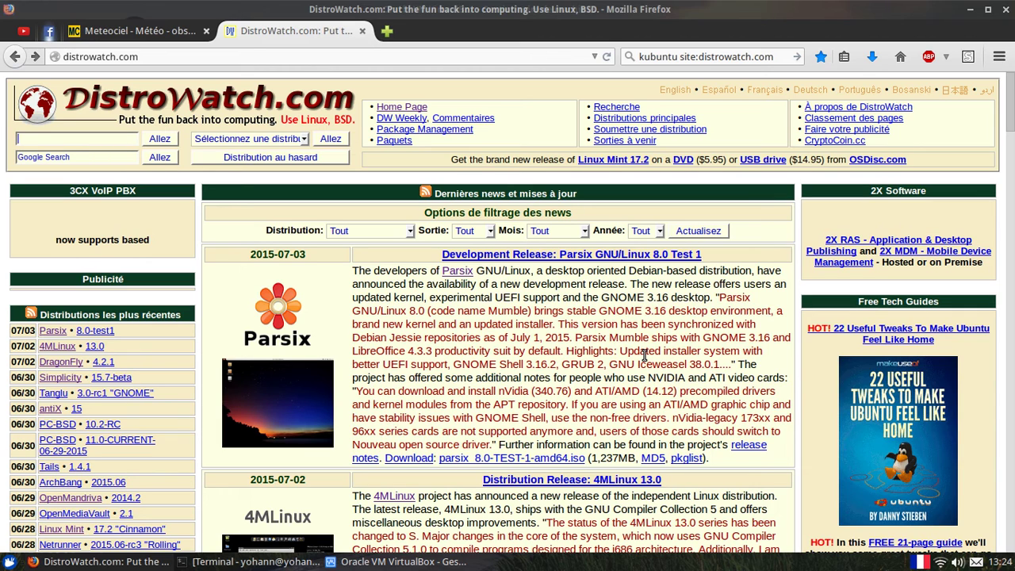
text(linux mint)
key(Return)
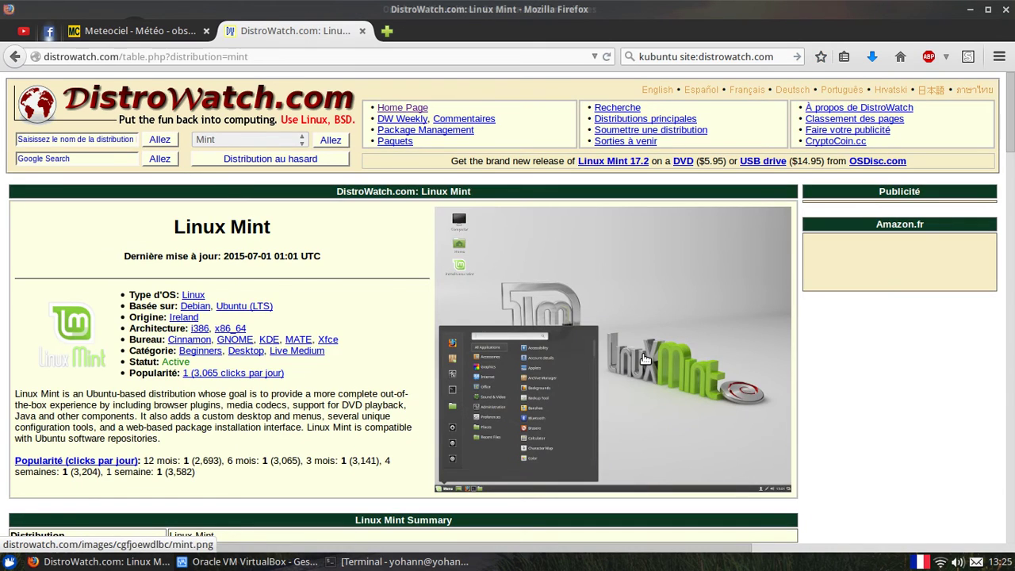
- Examine which distributions Linux Mint is based on and the installation type listed for version 17.2
scroll(367, 139, down, 3)
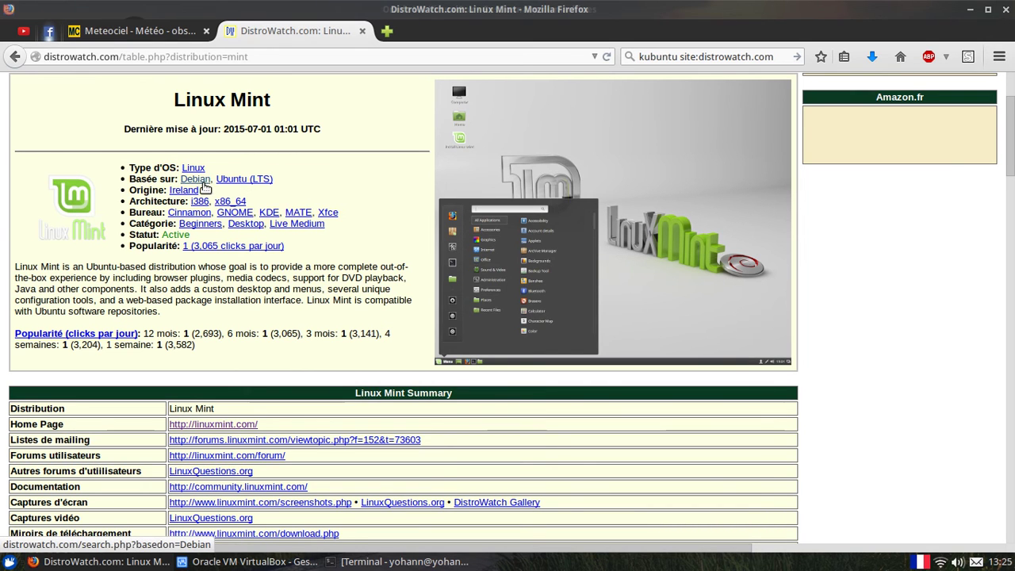
scroll(270, 188, down, 3)
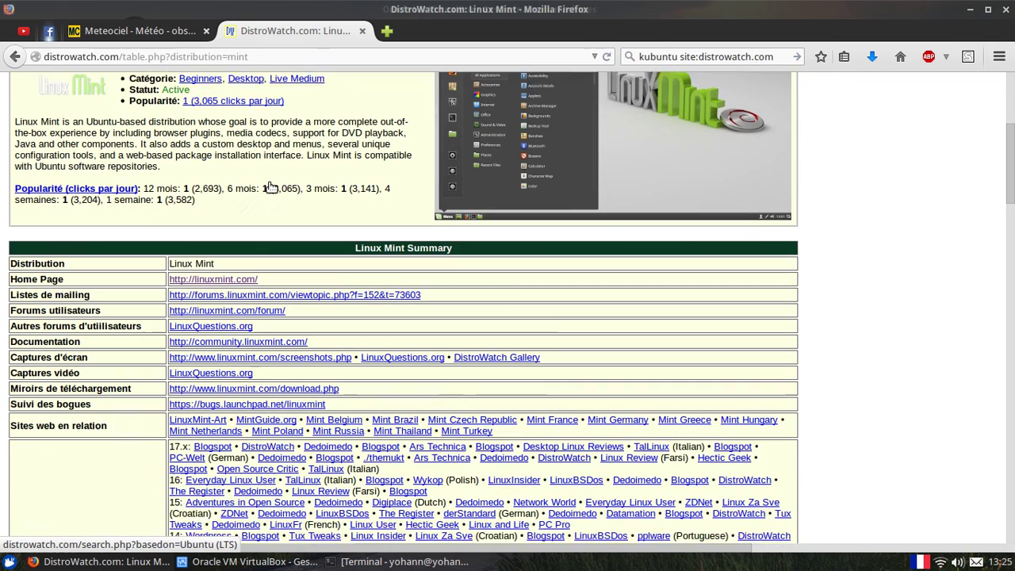
scroll(272, 188, up, 3)
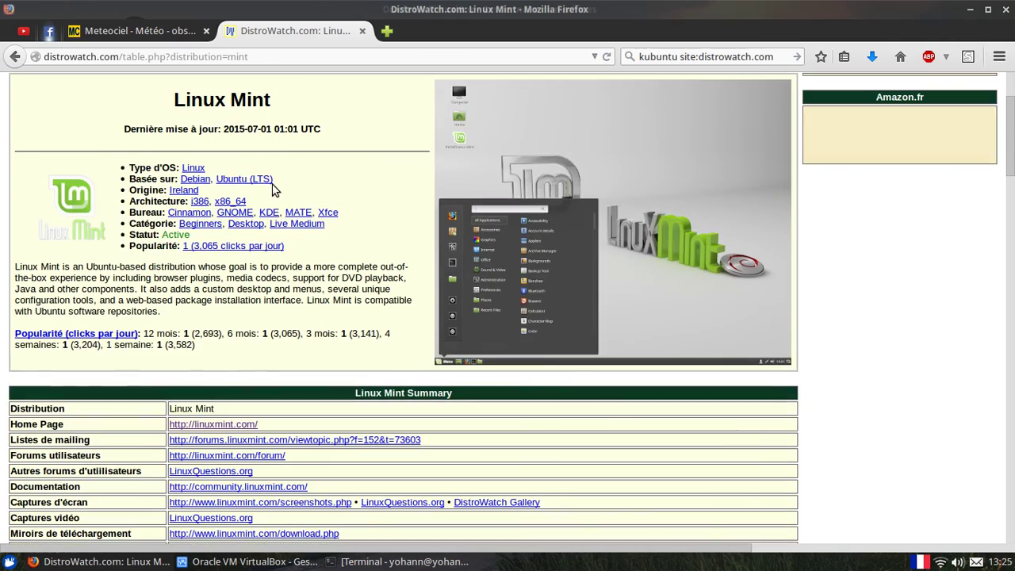
scroll(272, 188, down, 20)
scroll(278, 203, down, 3)
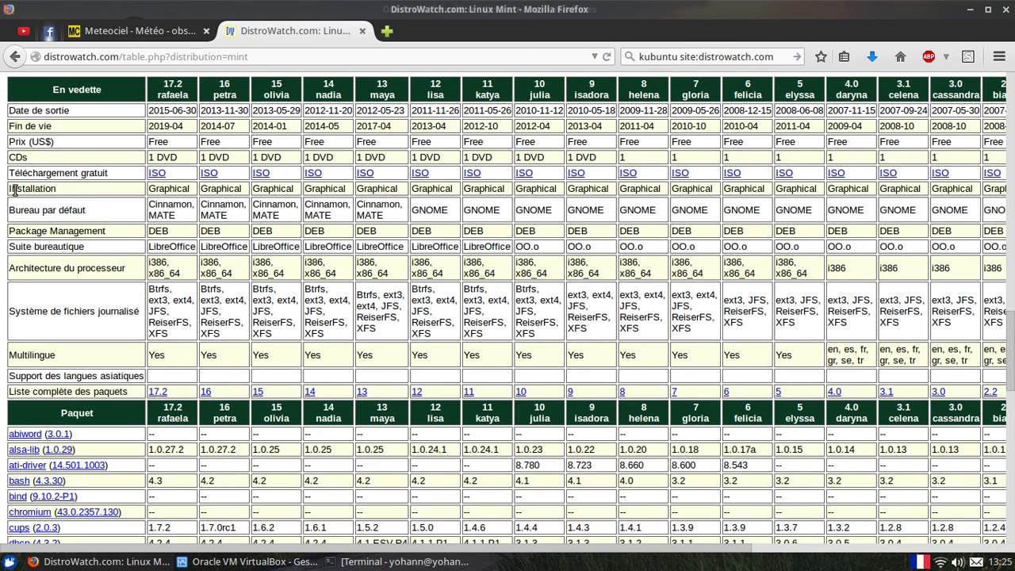
double_click(52, 188)
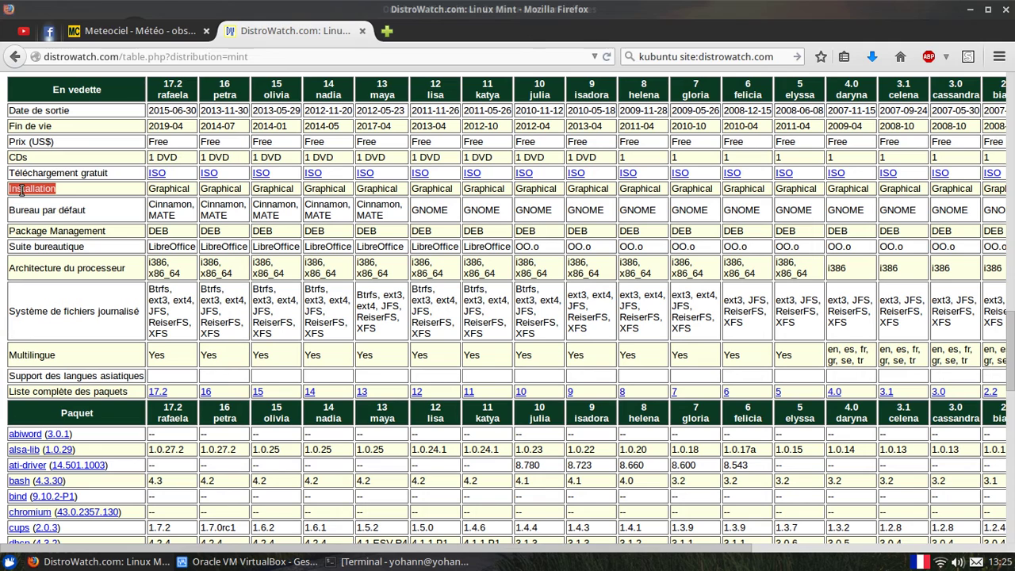
click(193, 196)
drag(193, 193, 147, 198)
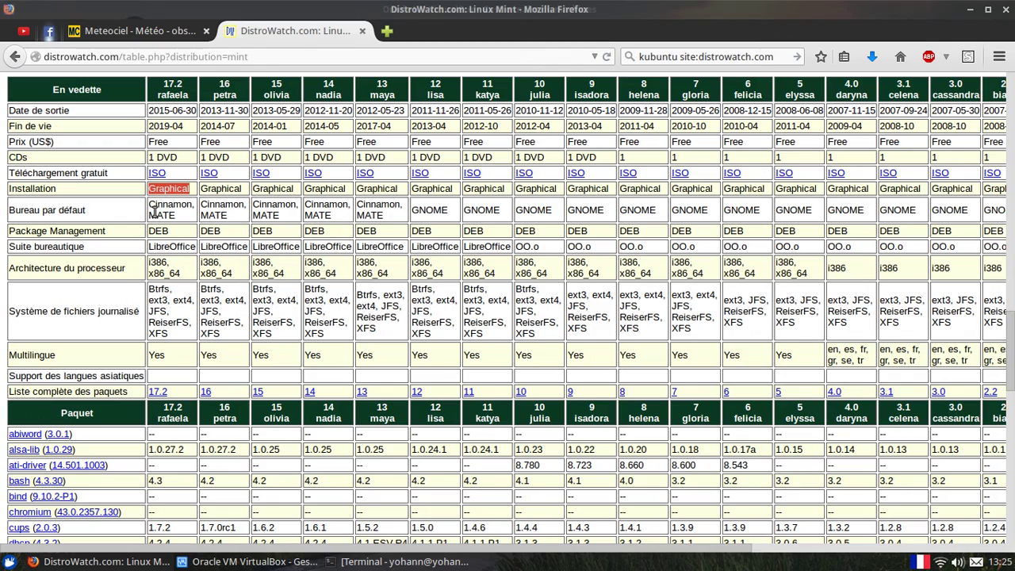
scroll(440, 123, down, 1)
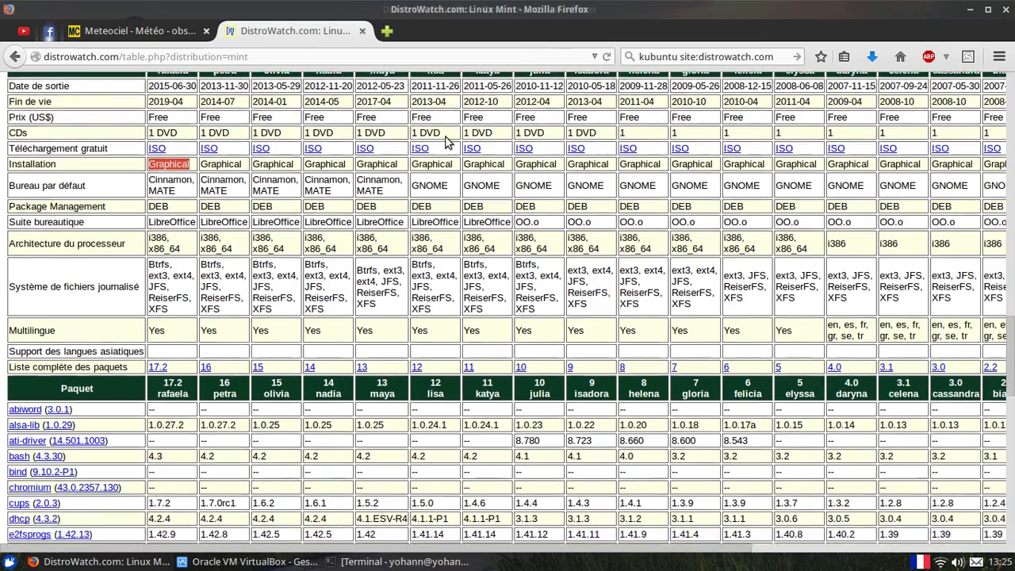
scroll(419, 213, up, 10)
scroll(419, 212, up, 15)
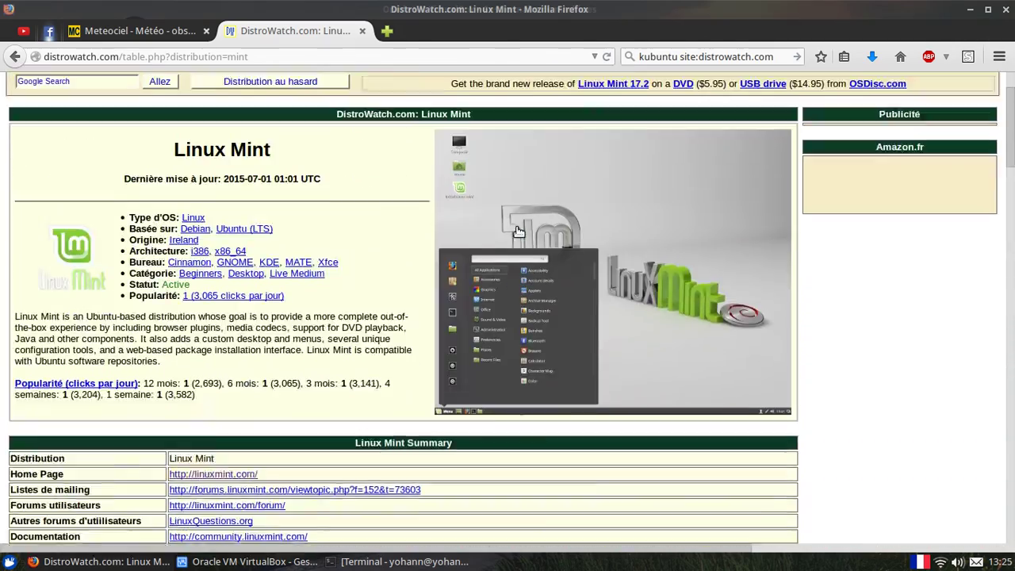
- Return to the DistroWatch home page and open the Pinguy OS page from the popularity ranking
click(154, 107)
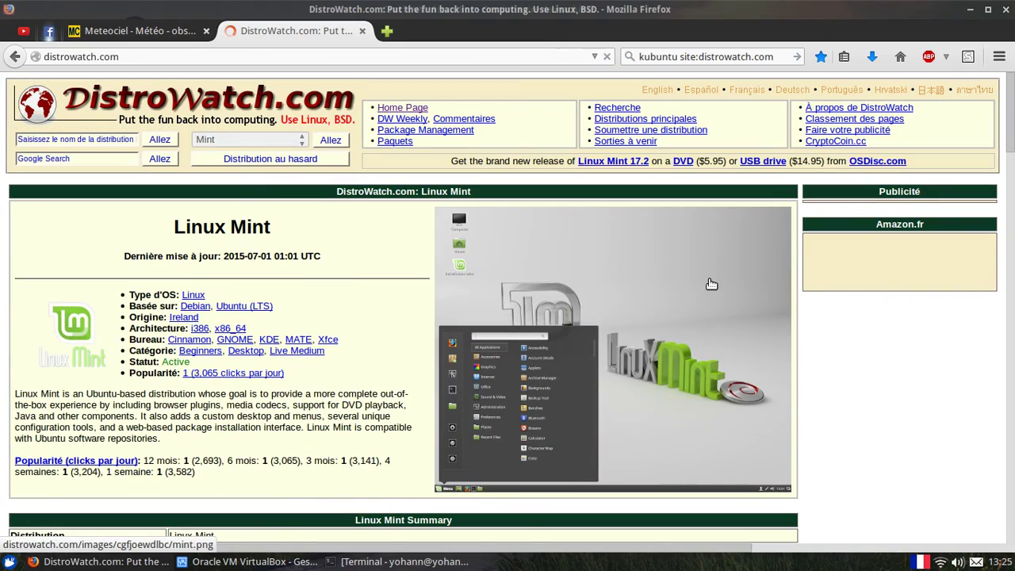
scroll(914, 305, down, 10)
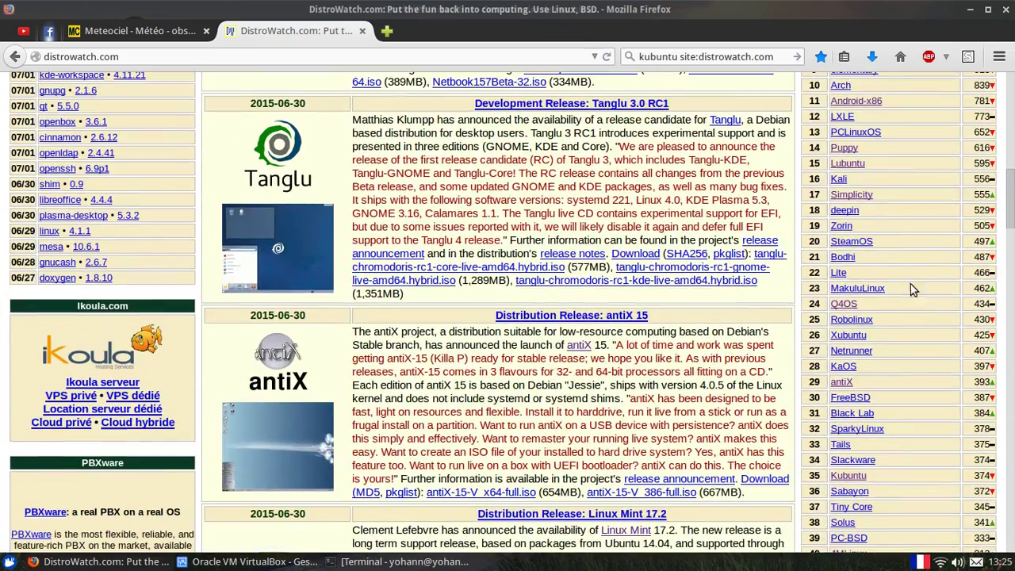
scroll(845, 236, down, 8)
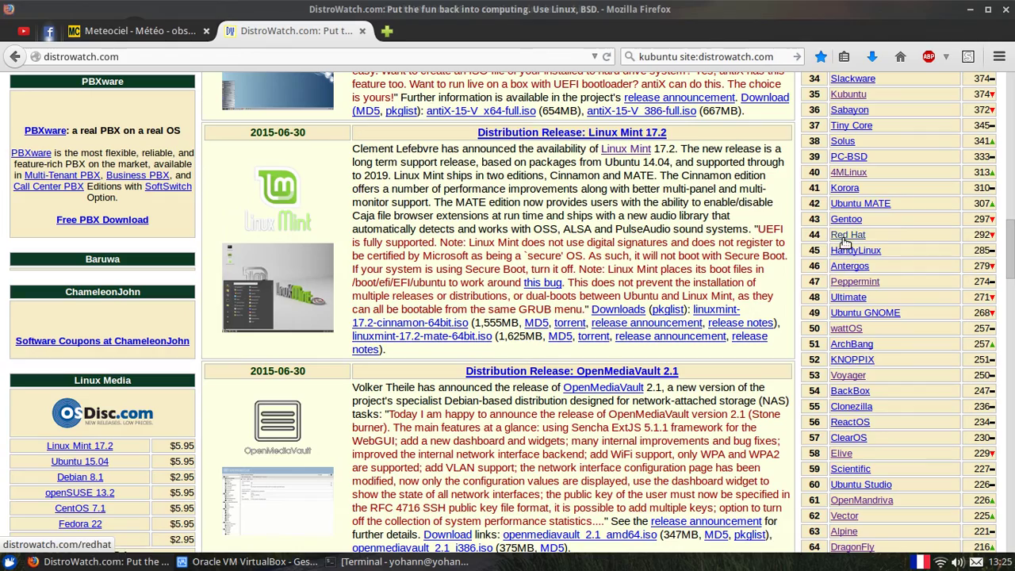
scroll(845, 242, down, 5)
click(845, 433)
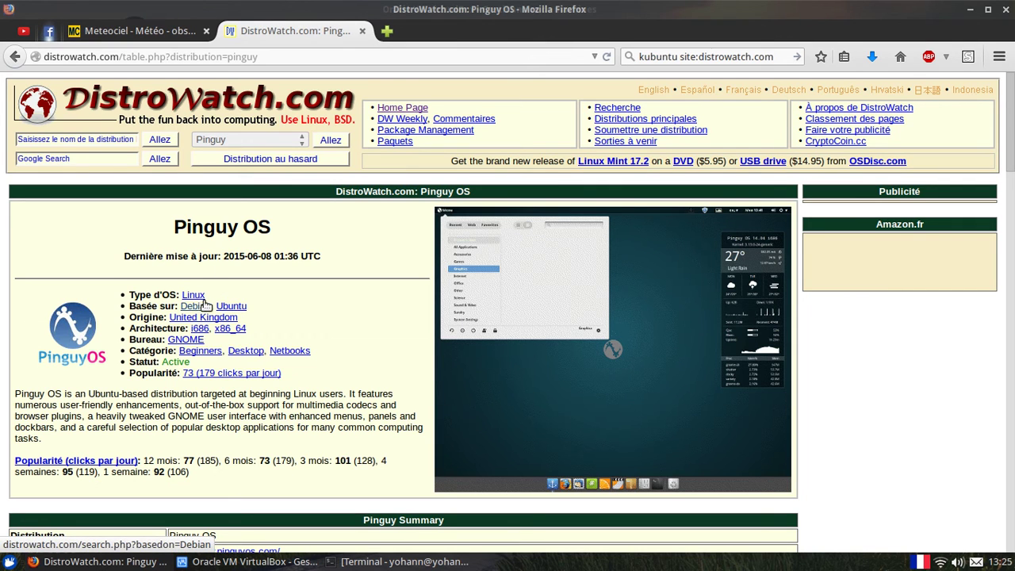
- Check the installation type in the Pinguy OS release table and return to the distribution's overview
scroll(274, 328, down, 15)
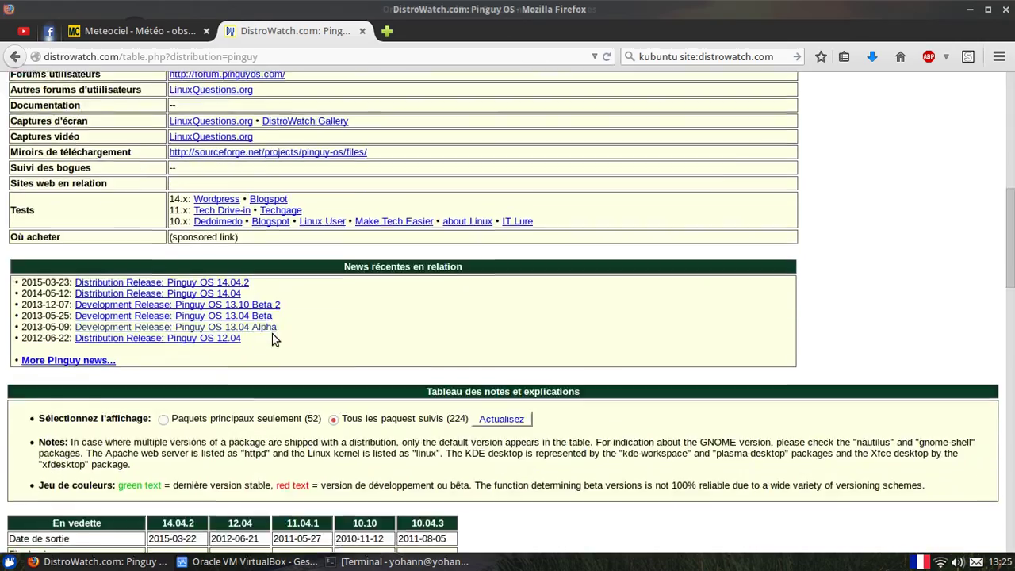
scroll(262, 333, down, 3)
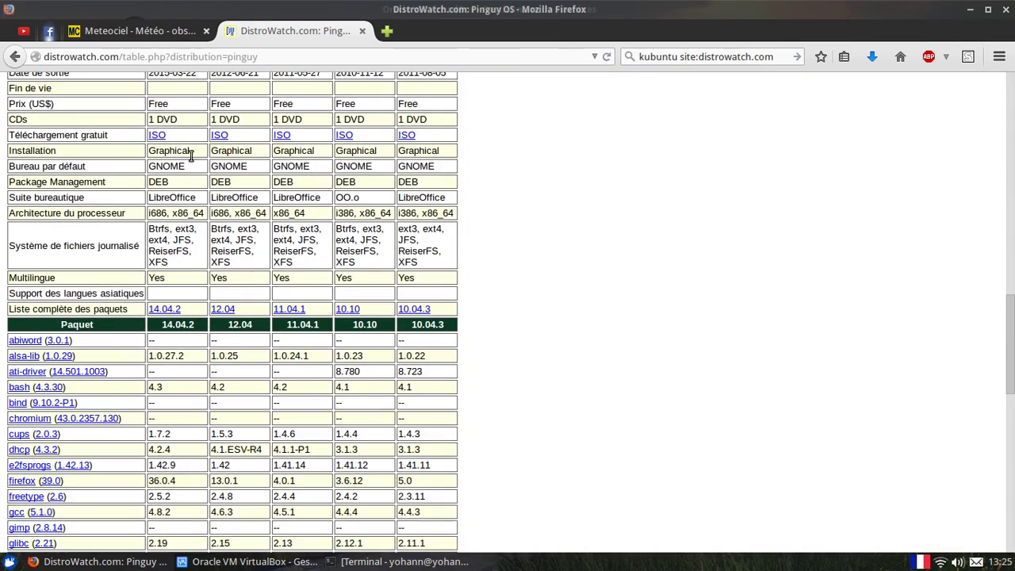
scroll(151, 238, up, 4)
scroll(139, 264, up, 15)
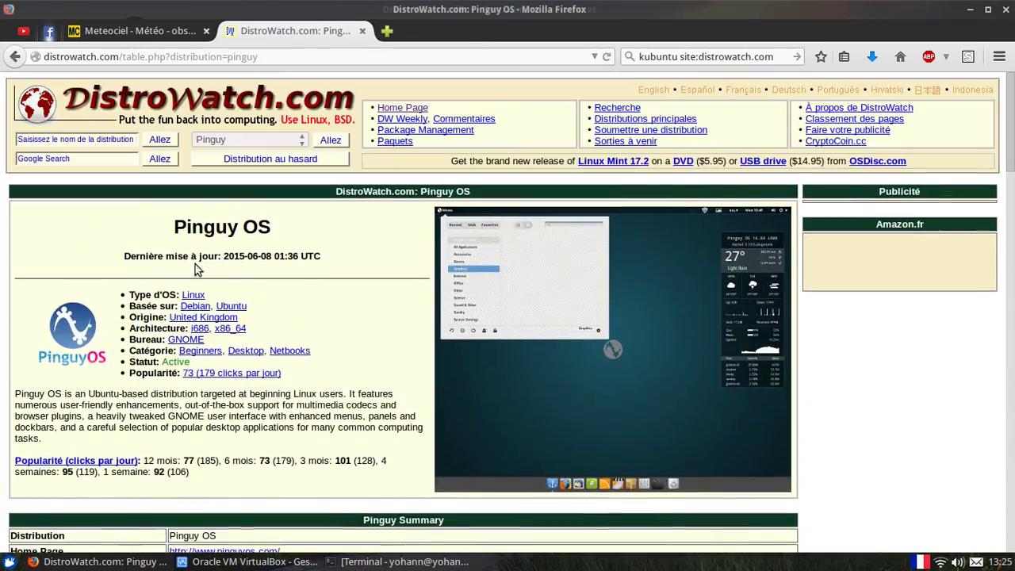
- Return to the DistroWatch home page and open the Absolute Linux page from the popularity ranking to check its base distribution
click(15, 56)
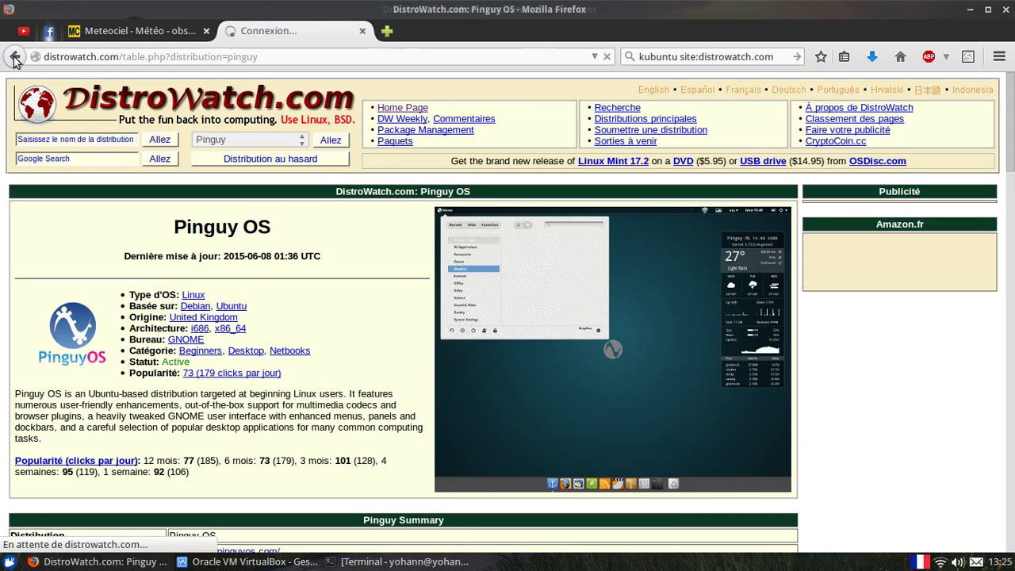
scroll(889, 384, down, 10)
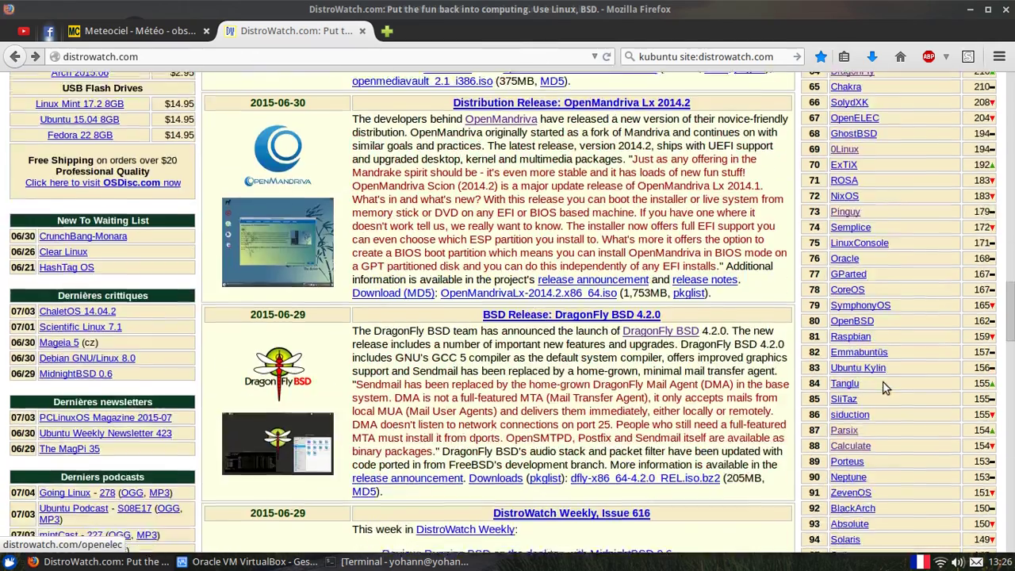
click(850, 311)
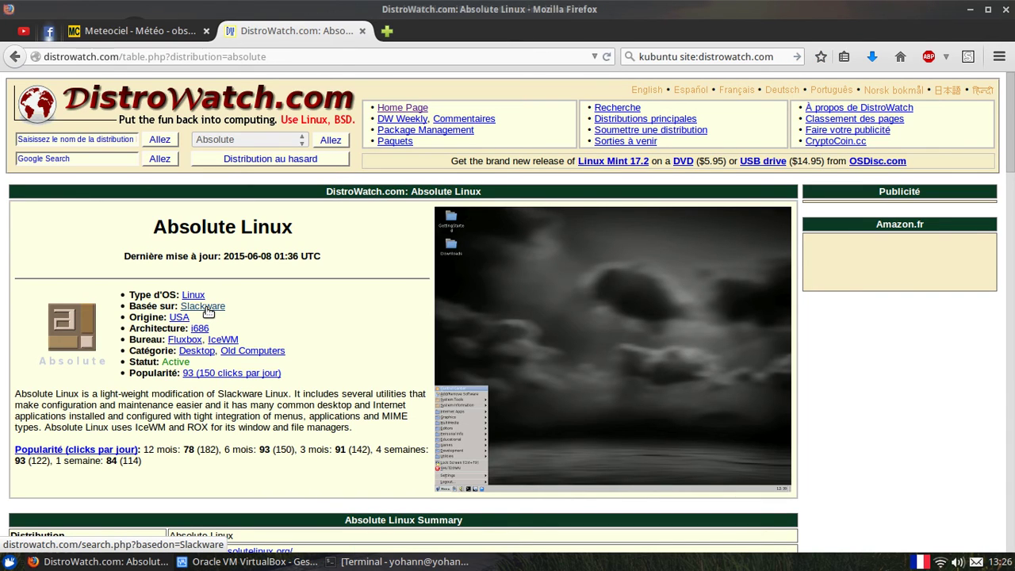
scroll(205, 308, down, 2)
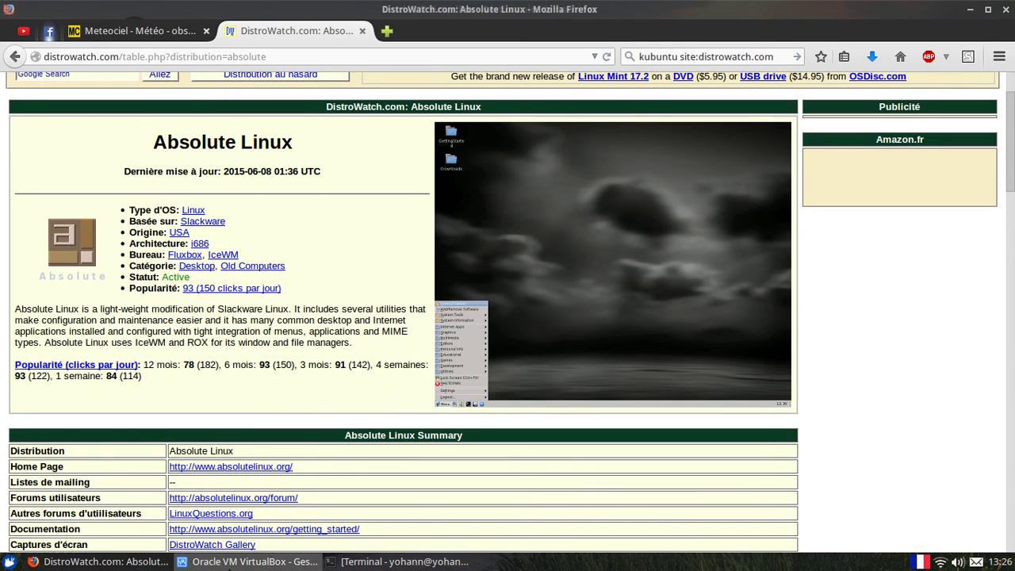
- Switch to VirtualBox and view the available Linux versions in the kubuntu machine's general settings
click(238, 561)
click(84, 60)
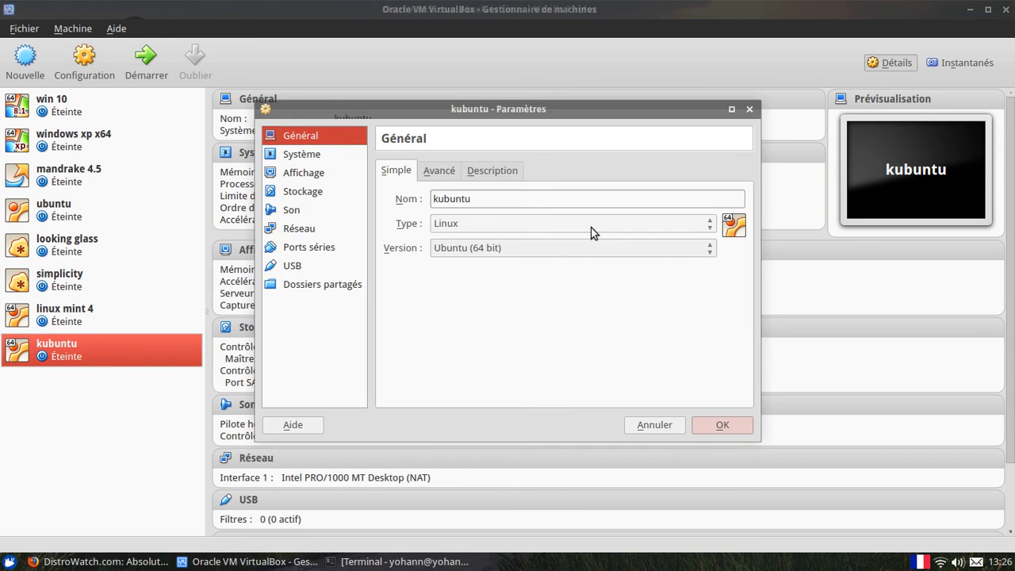
click(533, 249)
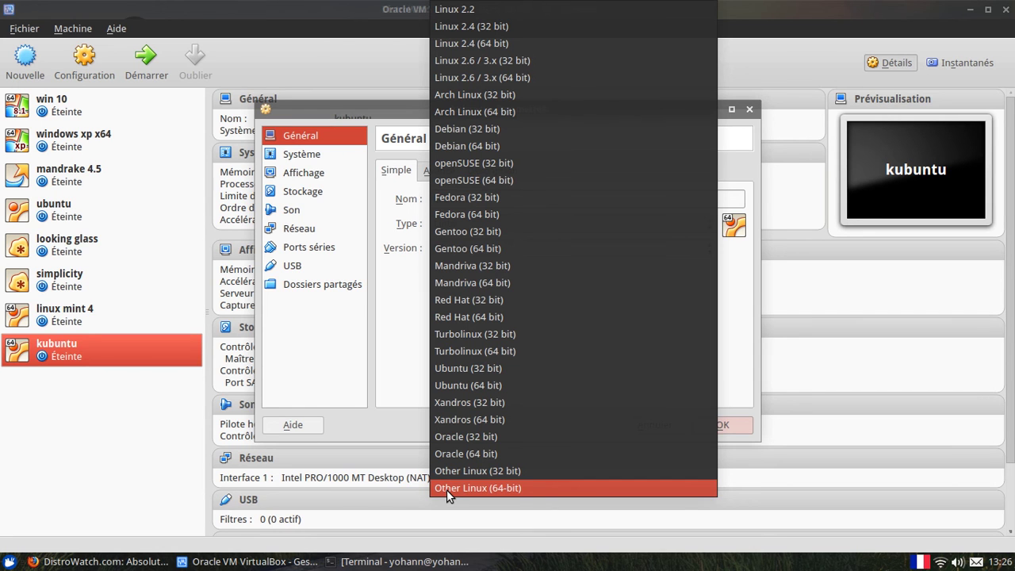
- Switch back to Firefox, search DistroWatch for the distribution "slackware" and examine its overview
click(290, 563)
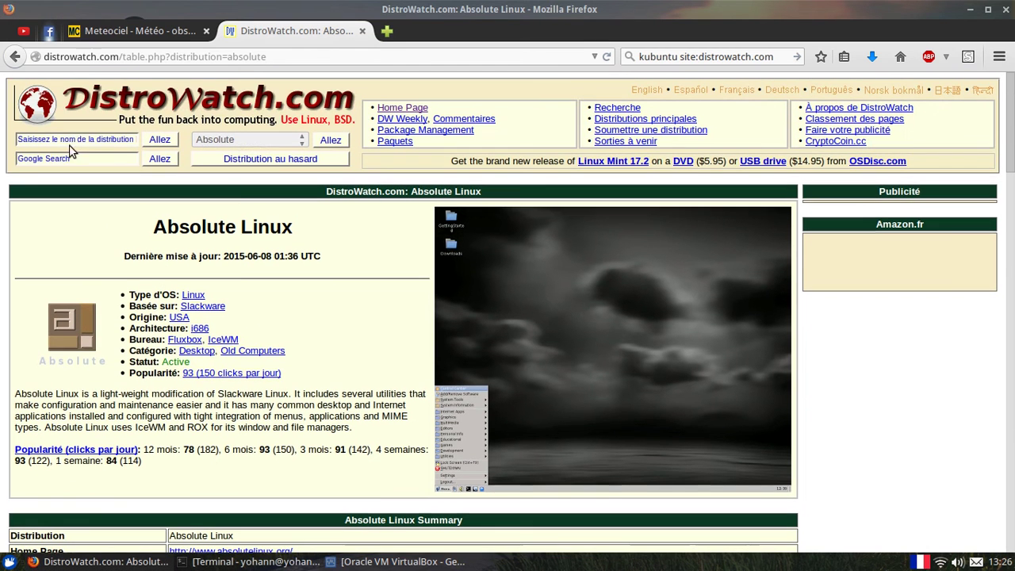
scroll(87, 174, up, 2)
click(76, 139)
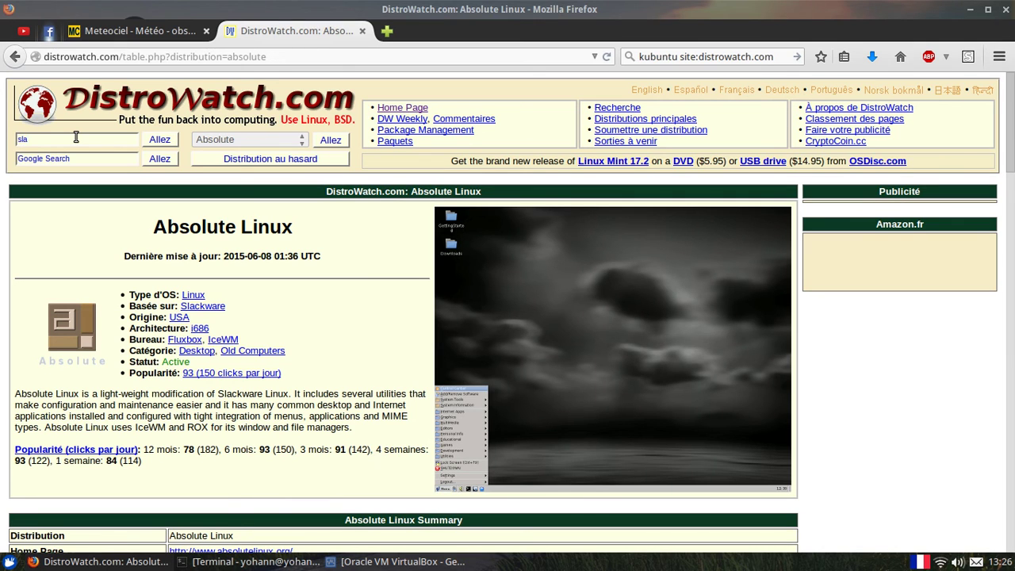
key(Return)
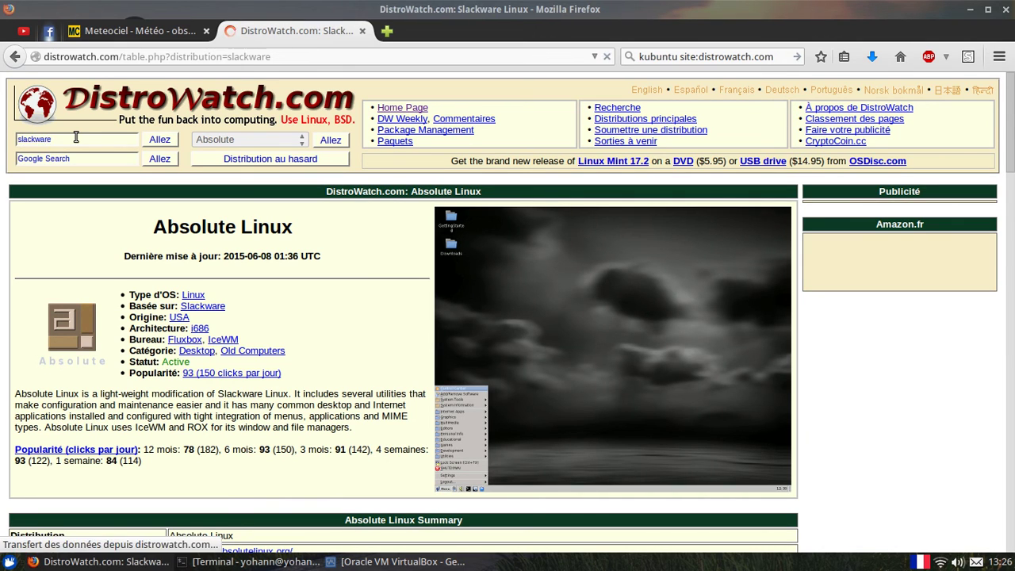
scroll(76, 137, down, 2)
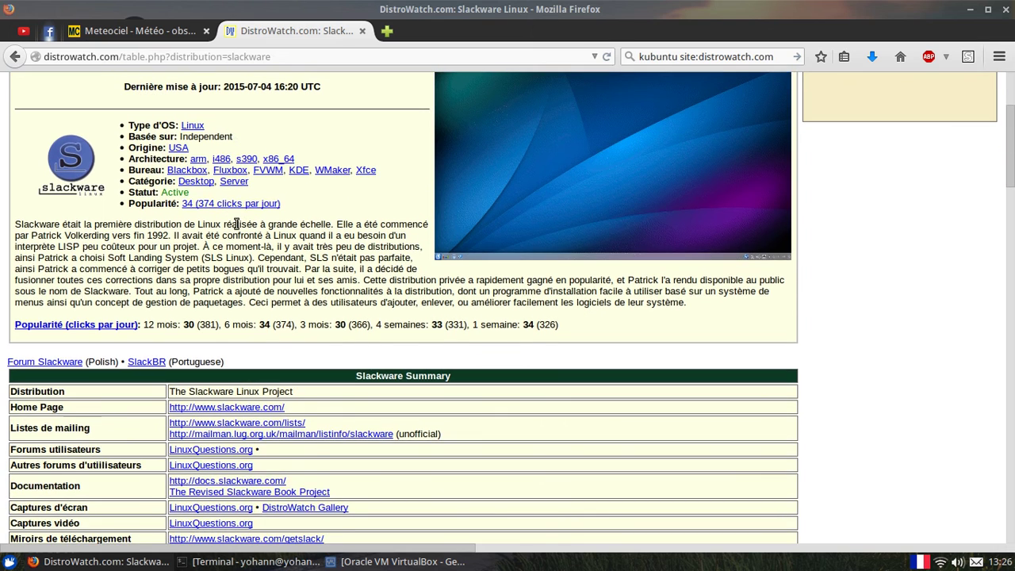
- Search DistroWatch for the distribution "ubuntu" to see which distributions it is based on
scroll(236, 224, up, 4)
click(92, 139)
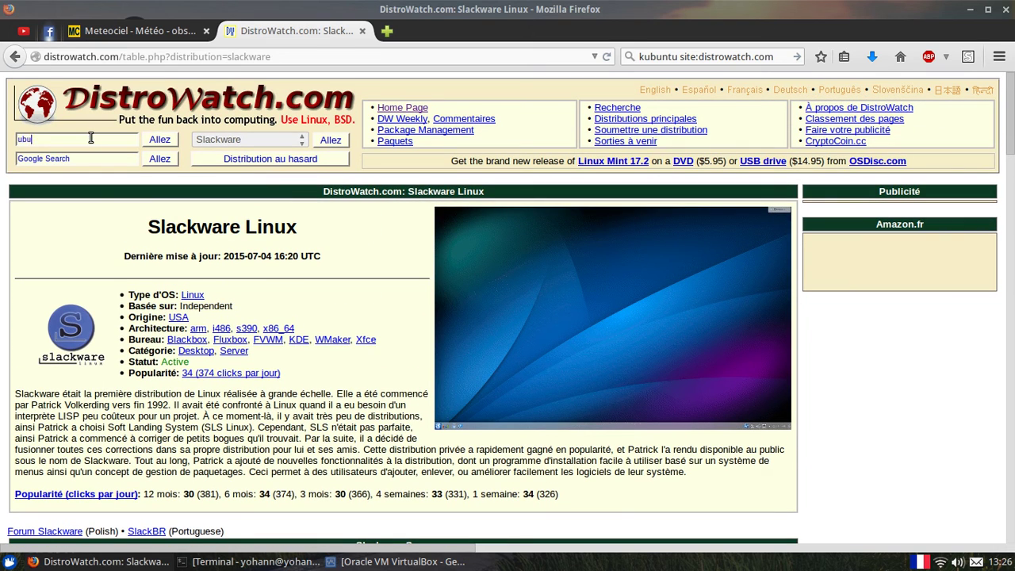
key(Return)
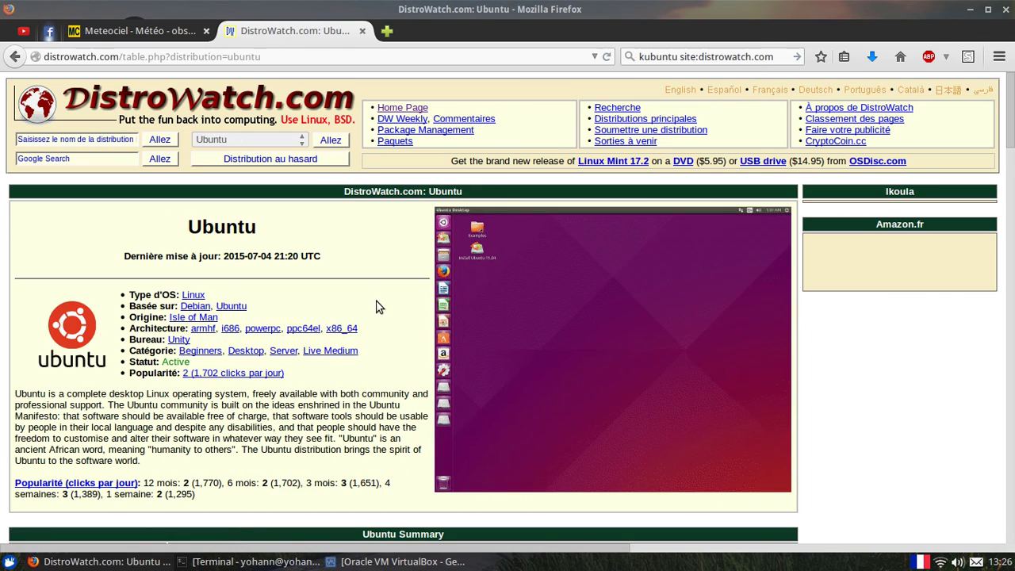
- Search DistroWatch for the distribution "debian" and examine its base, available desktops and summary table
click(93, 139)
text(debian)
key(Return)
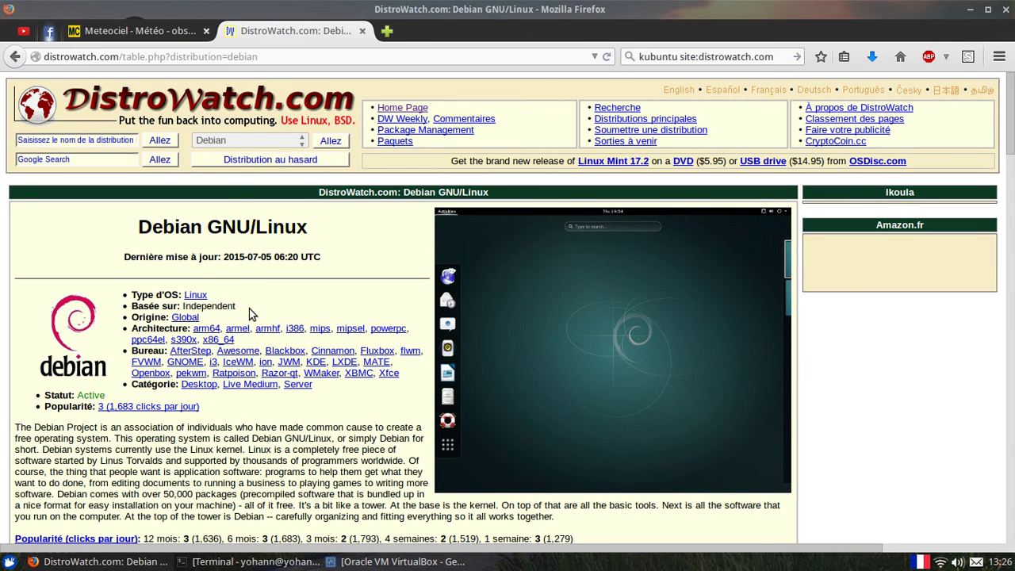
scroll(246, 317, down, 7)
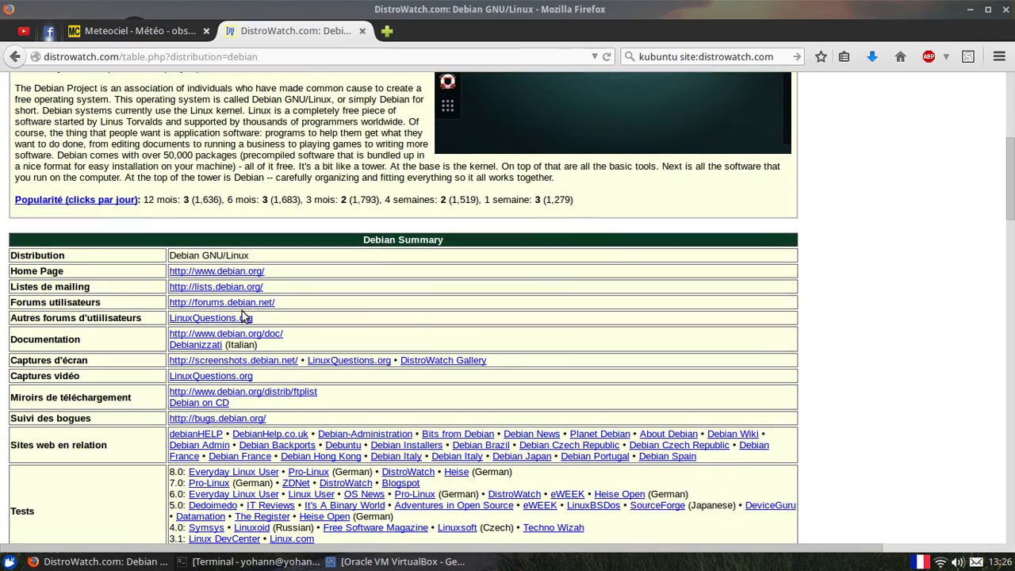
scroll(400, 367, down, 5)
scroll(393, 369, up, 6)
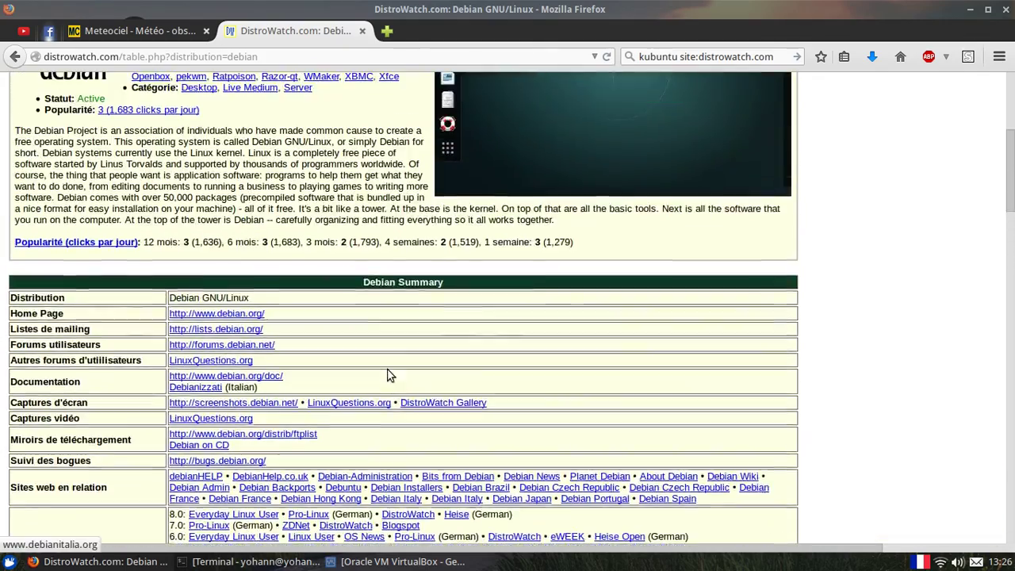
scroll(389, 375, up, 3)
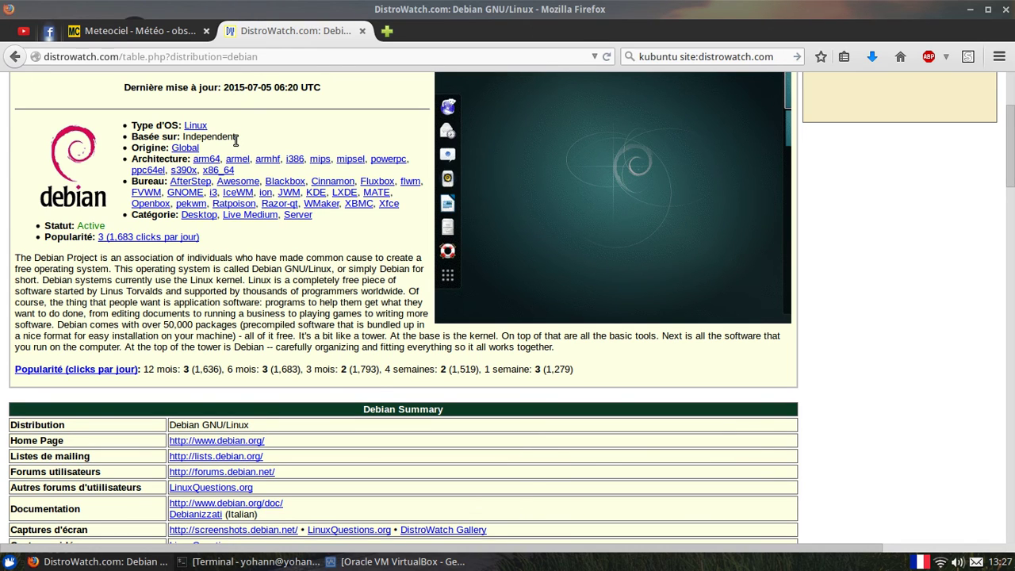
scroll(81, 159, up, 4)
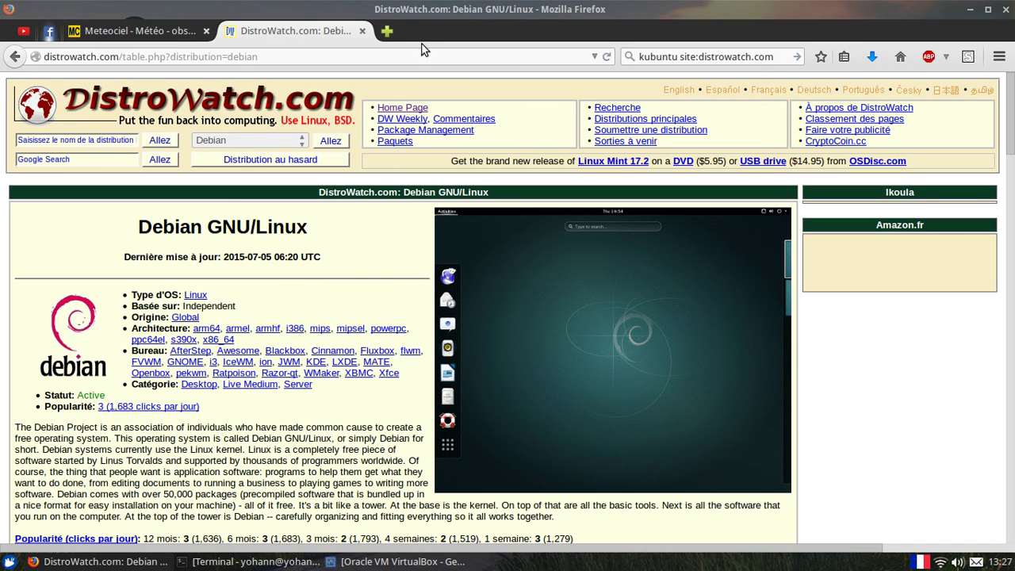
- Search the web for "apple.com" in a new browser tab and open the main Apple website from the results
click(387, 31)
click(777, 56)
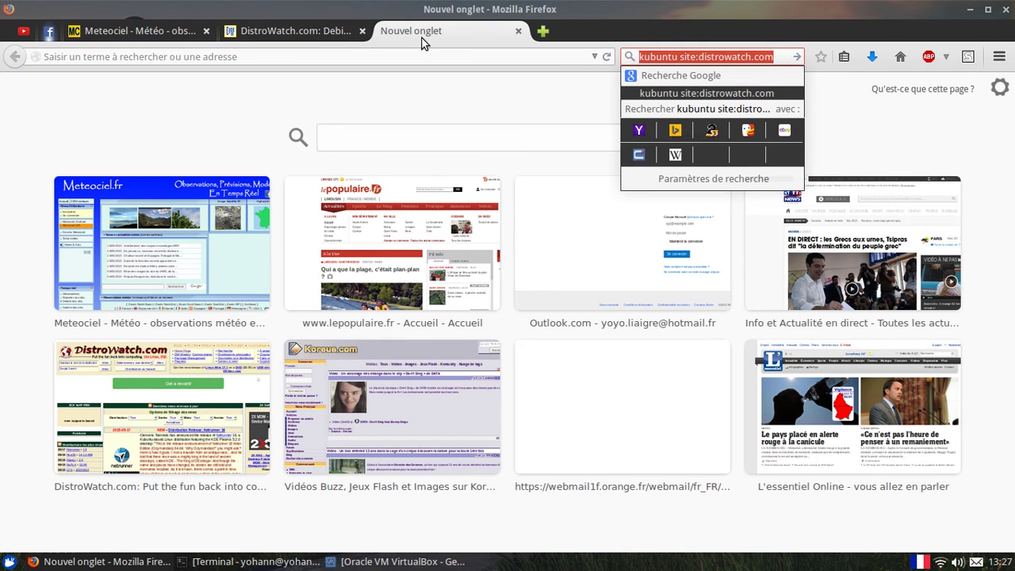
text(apple.co)
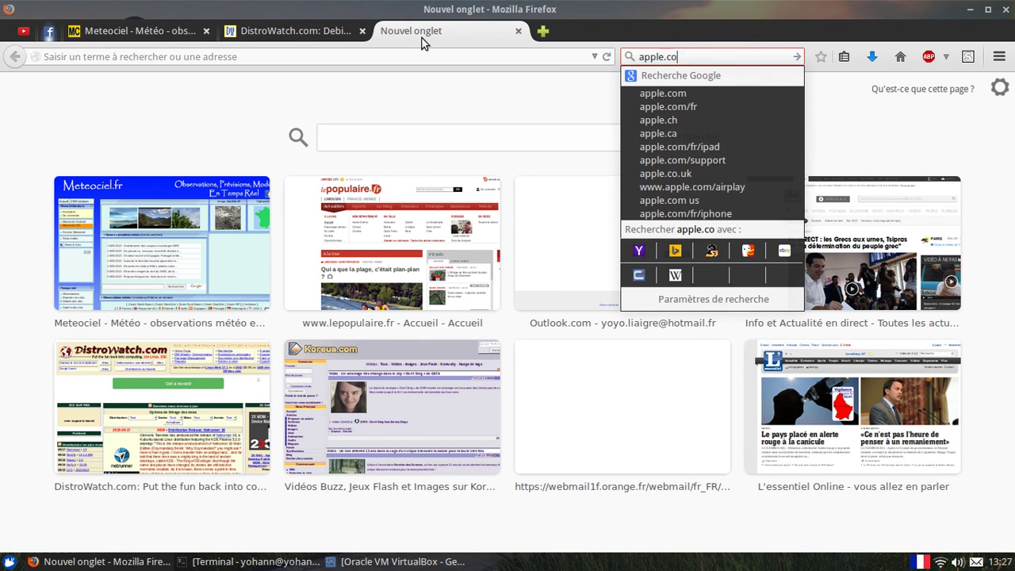
text(m)
key(Return)
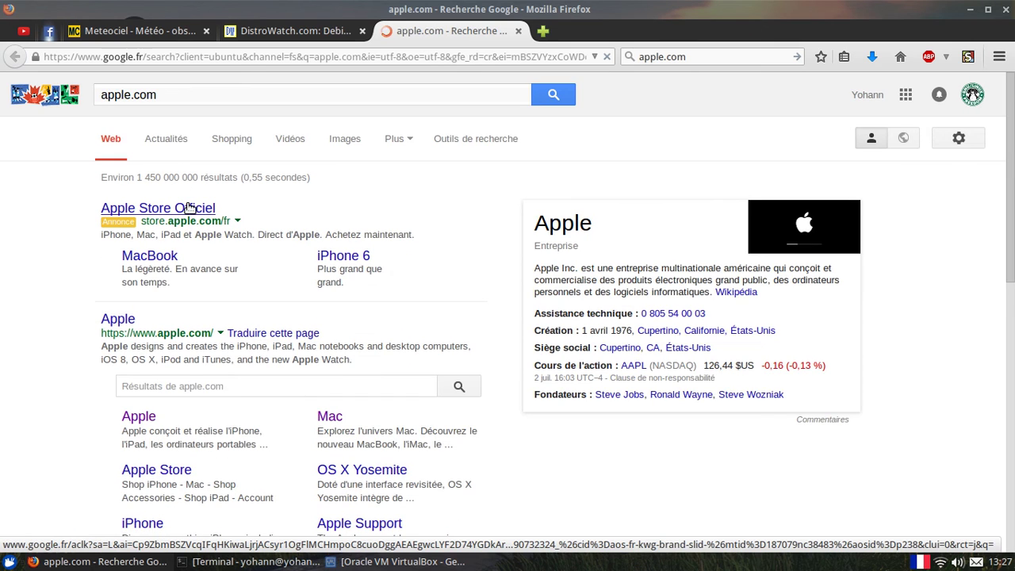
click(122, 319)
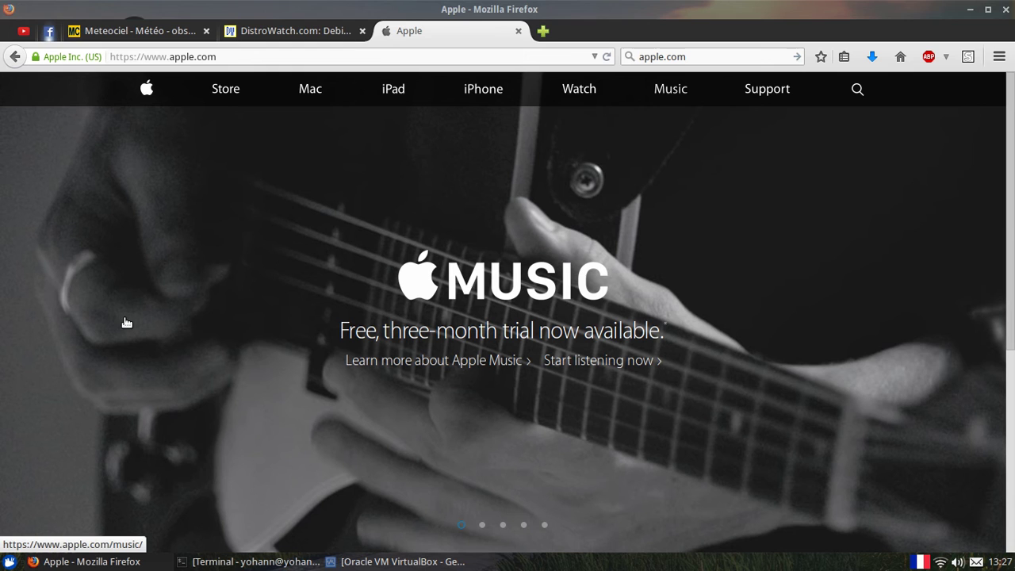
- Open the OS X El Capitan preview from the Apple home page and examine its desktop and interface pictures
scroll(373, 246, down, 1)
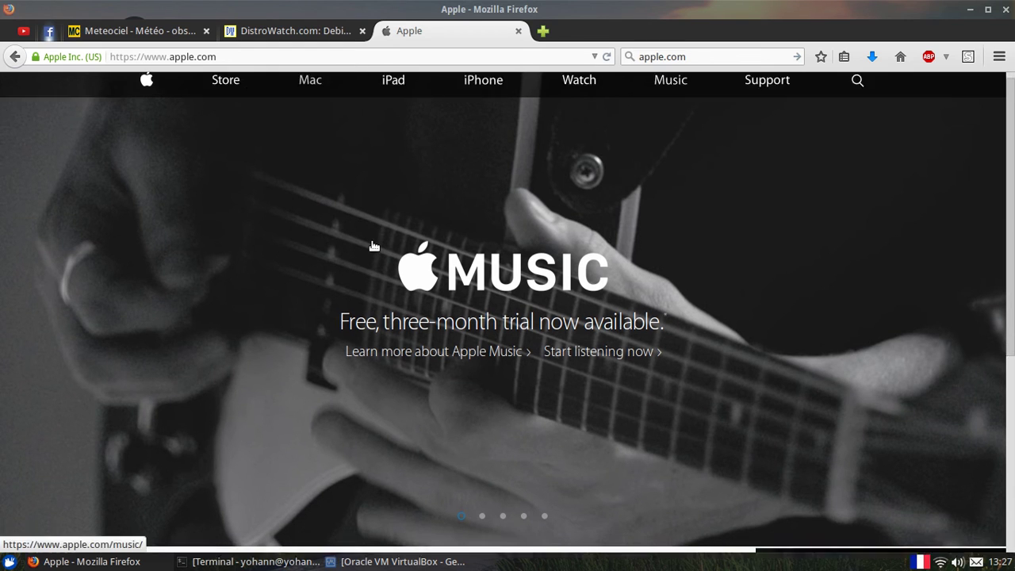
scroll(372, 245, down, 5)
click(360, 279)
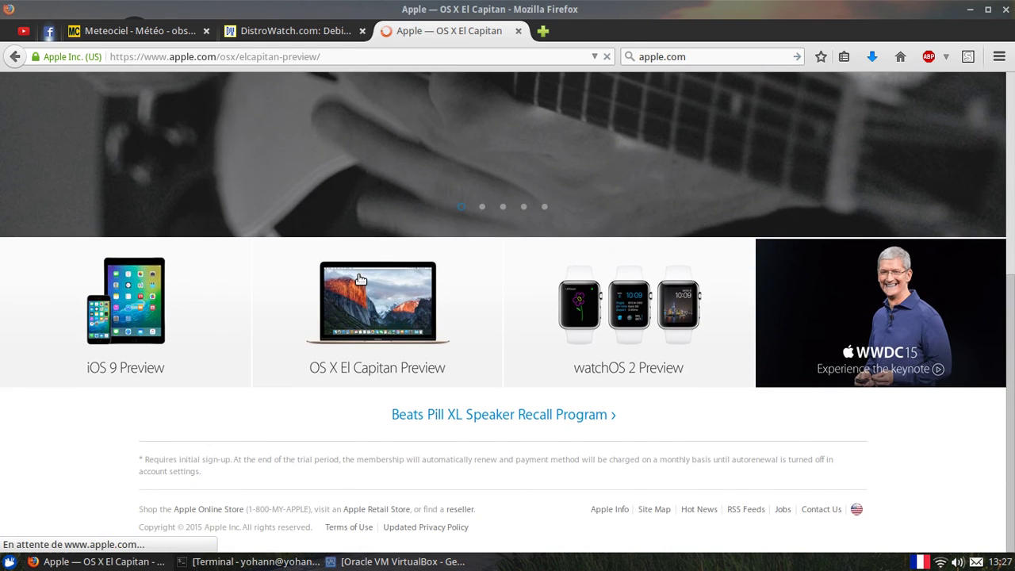
scroll(468, 361, down, 3)
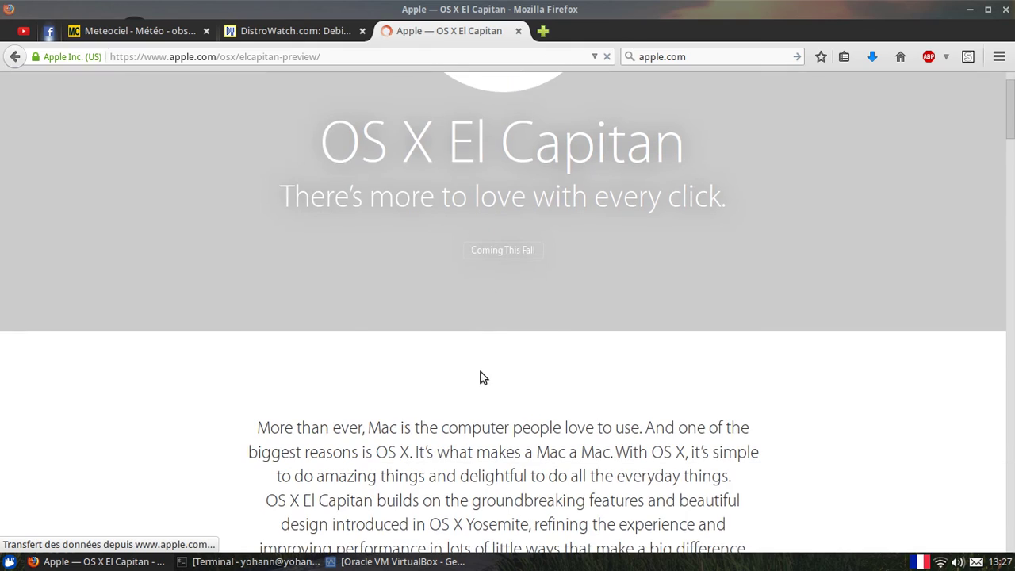
scroll(480, 378, down, 7)
scroll(483, 373, down, 12)
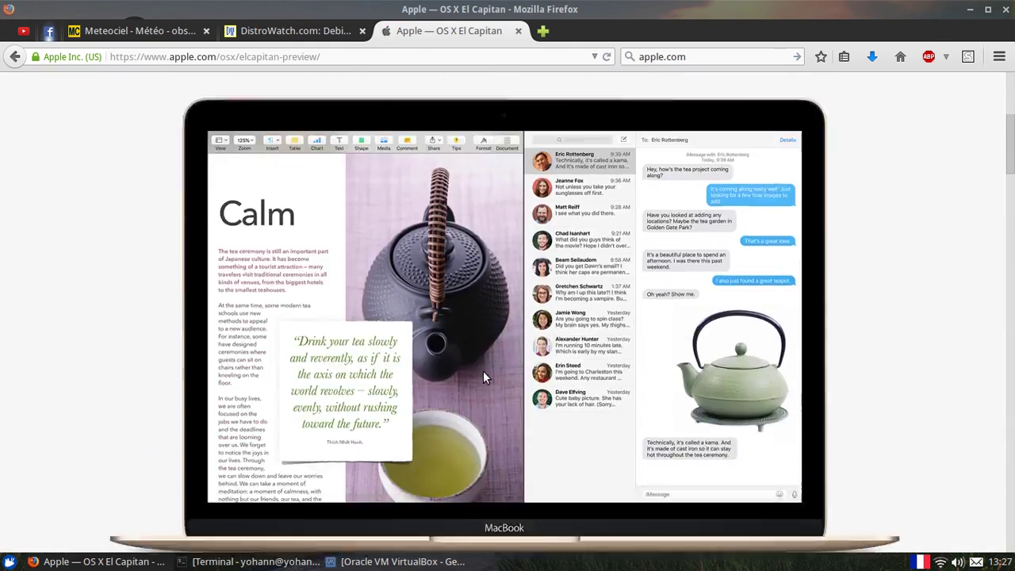
scroll(483, 375, down, 1)
scroll(483, 376, up, 2)
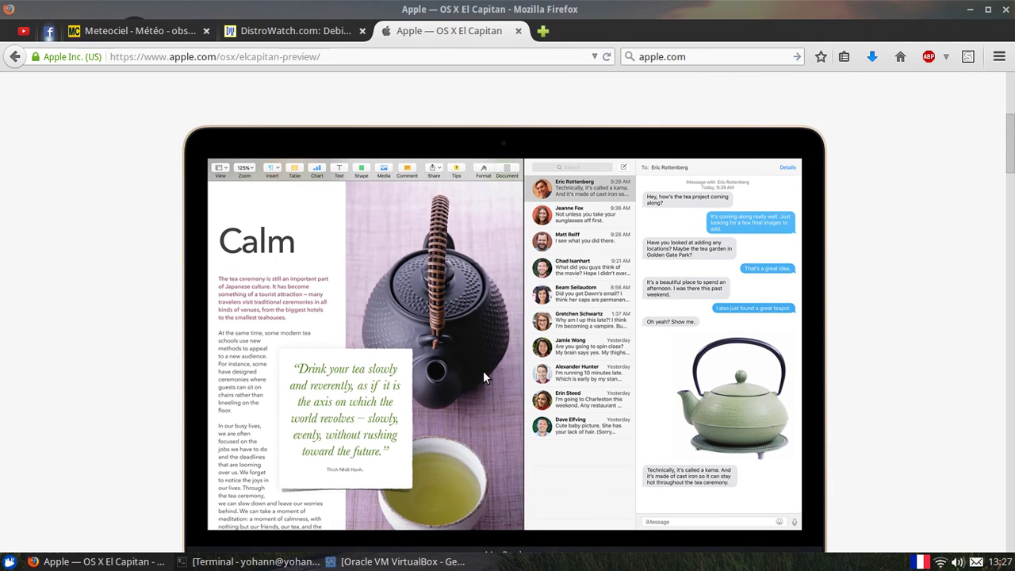
scroll(483, 371, down, 15)
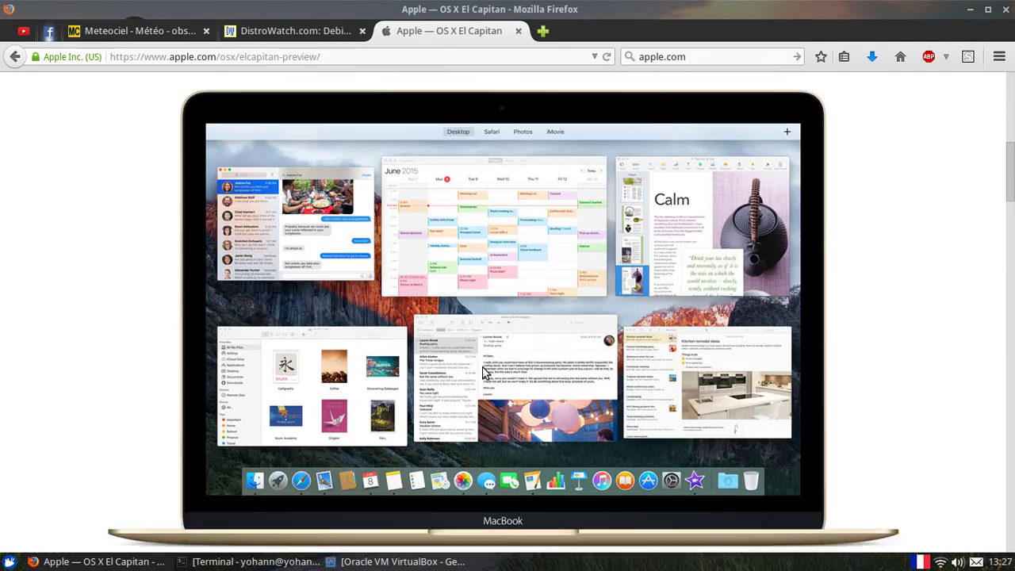
scroll(483, 373, down, 3)
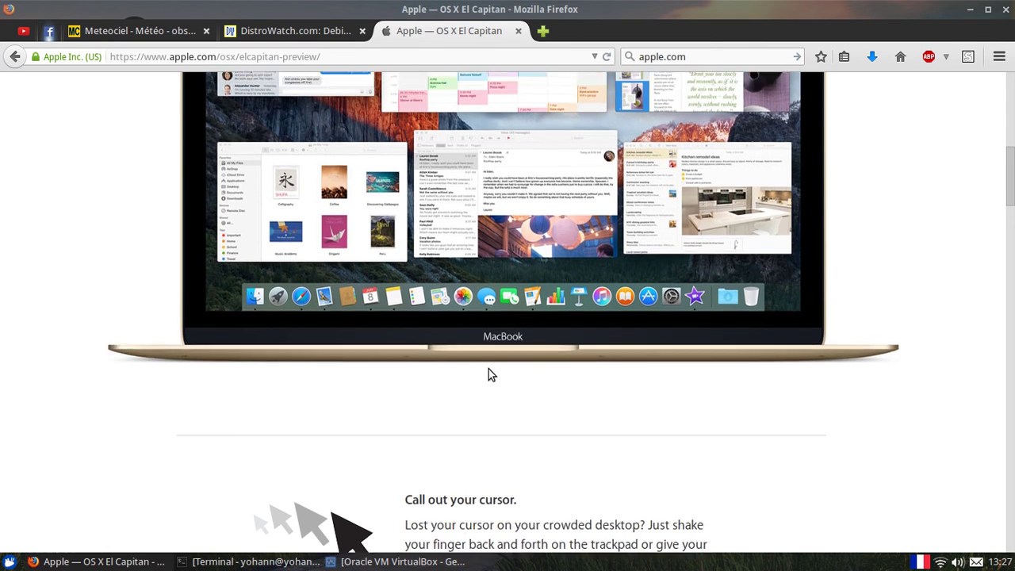
scroll(489, 372, up, 4)
- Search the web for "windows 10" in the current browser tab
click(701, 57)
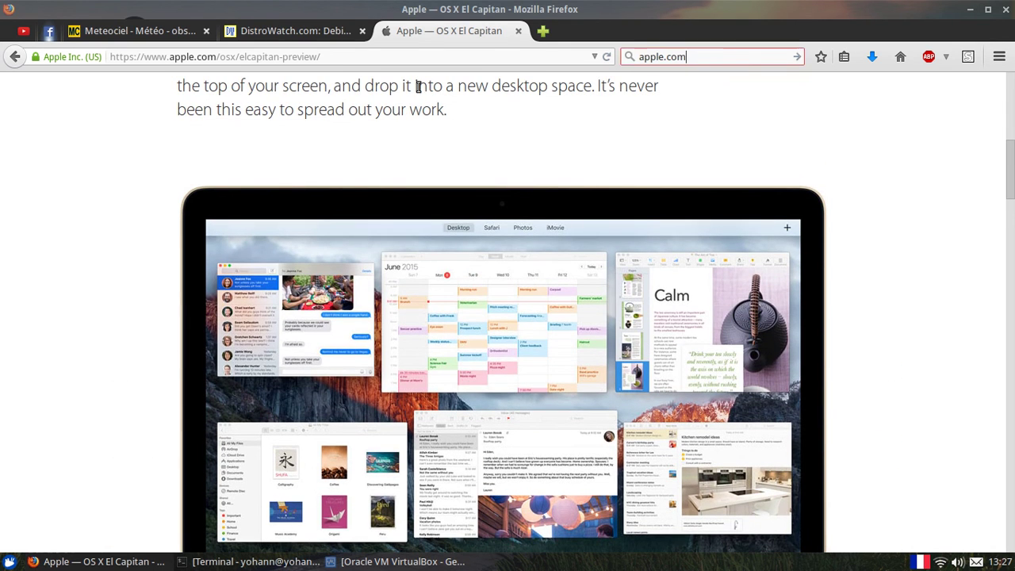
key(BackSpace)
key(BackSpace)
key(BackSpace)
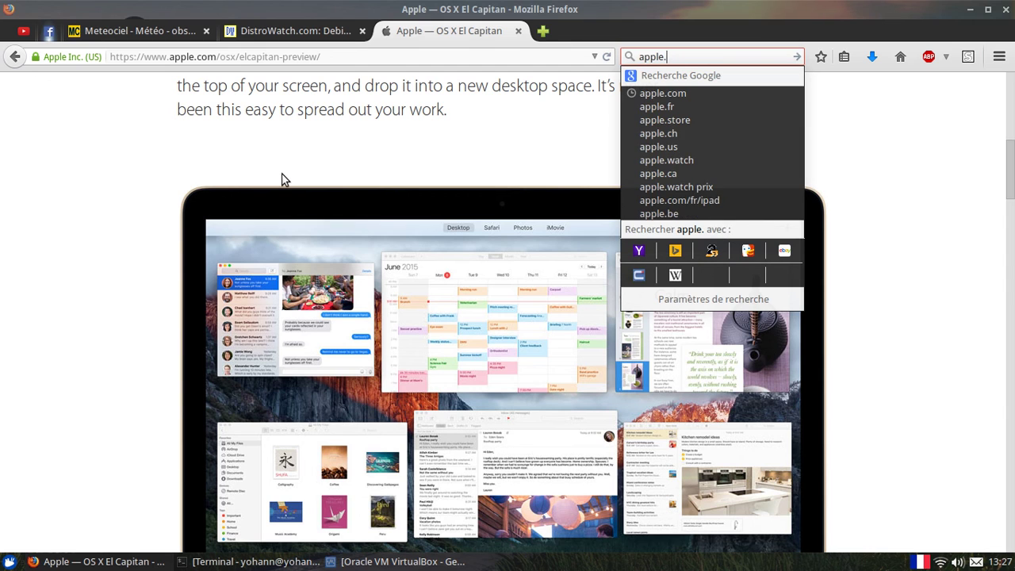
key(BackSpace)
key(BackSpace)
key(BackSpace)
key(BackSpace)
key(BackSpace)
key(BackSpace)
text(windows 10)
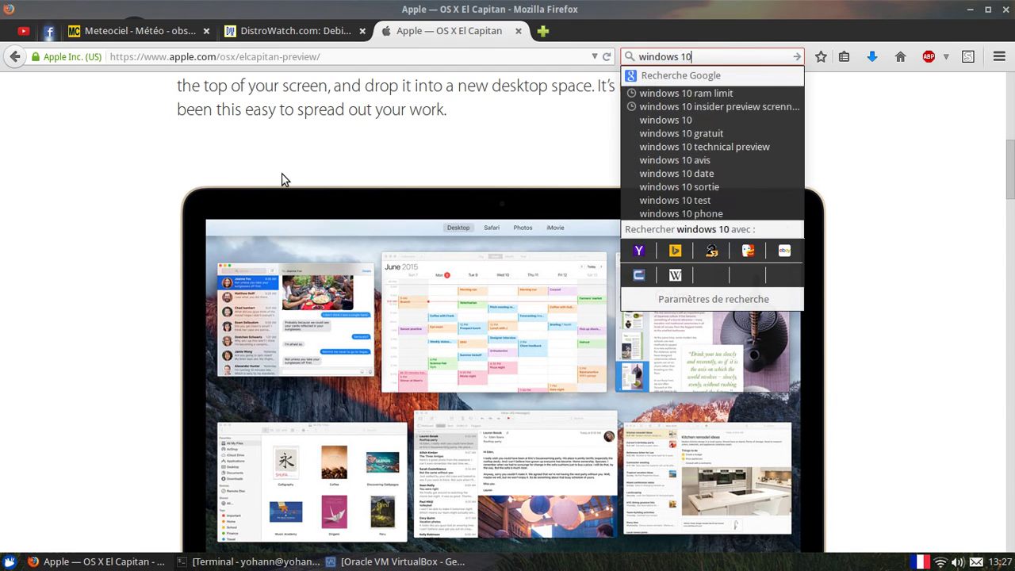
key(Return)
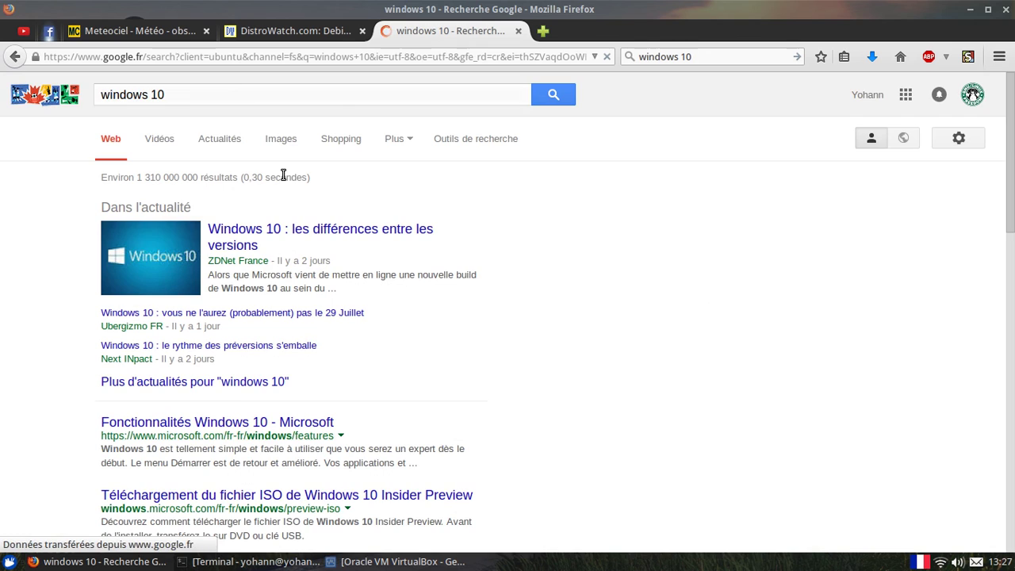
- Open Microsoft's "Fonctionnalités Windows 10" result in a separate tab and display that page
scroll(211, 324, down, 2)
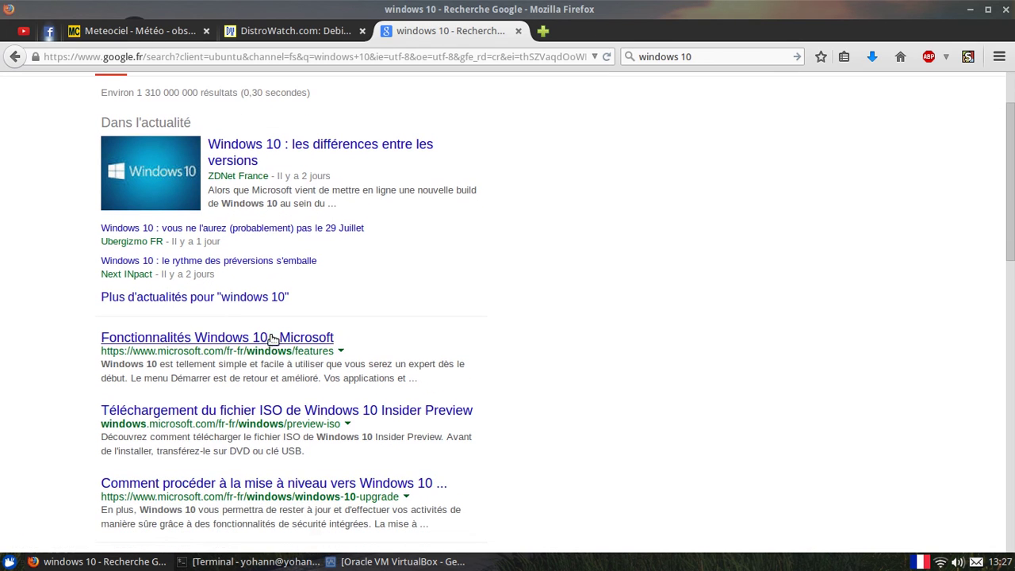
click(272, 342)
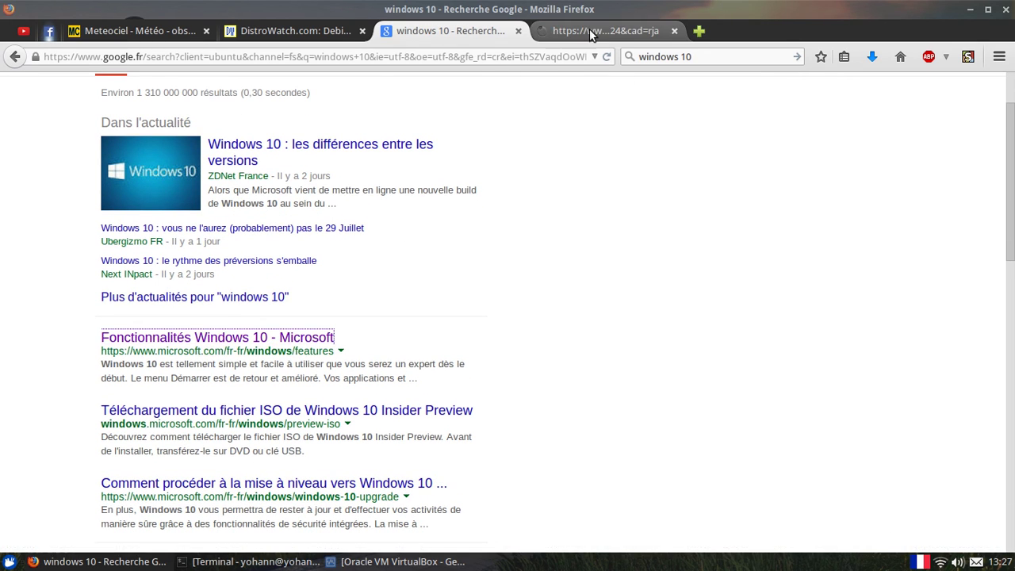
click(591, 31)
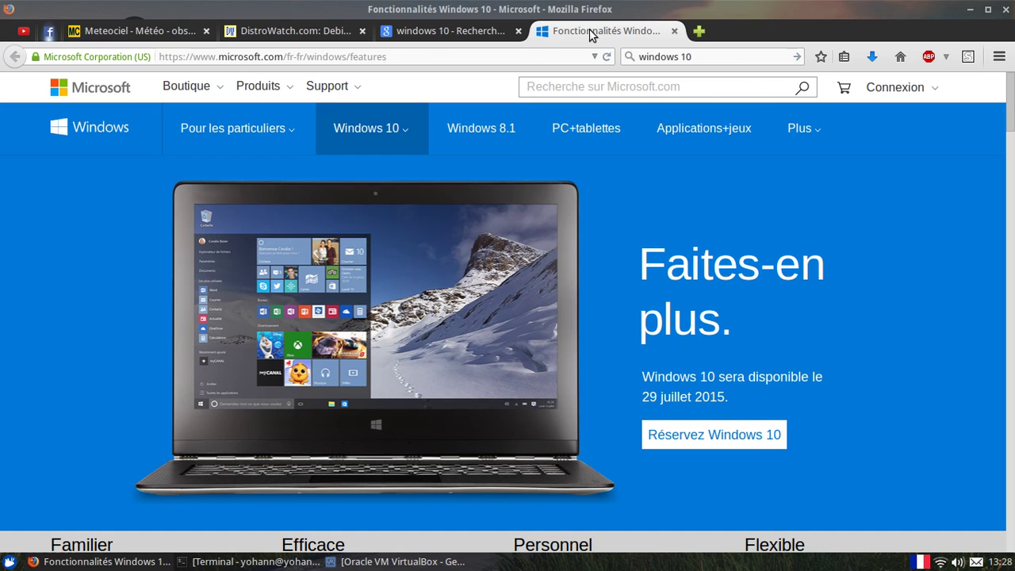
- Examine the Windows 10 features page from the start menu presentation through Edge, multitasking and the Windows Store to Cortana
scroll(848, 233, down, 2)
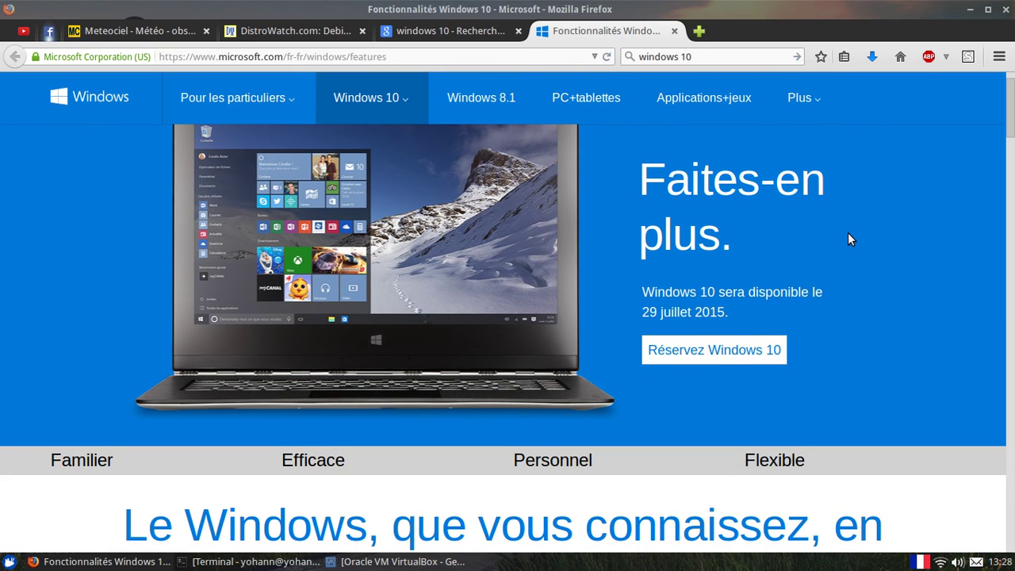
scroll(848, 232, down, 10)
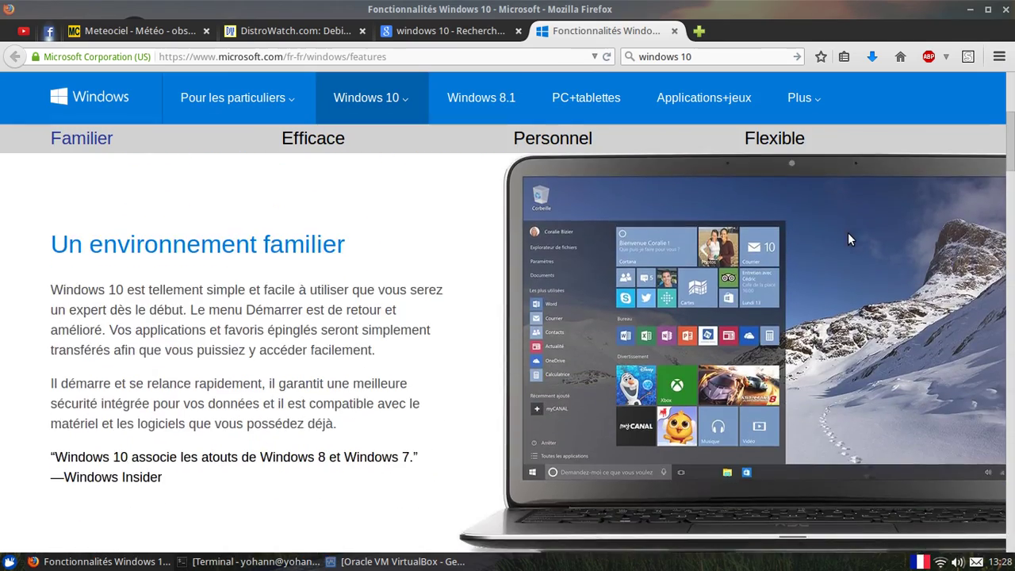
scroll(562, 314, down, 15)
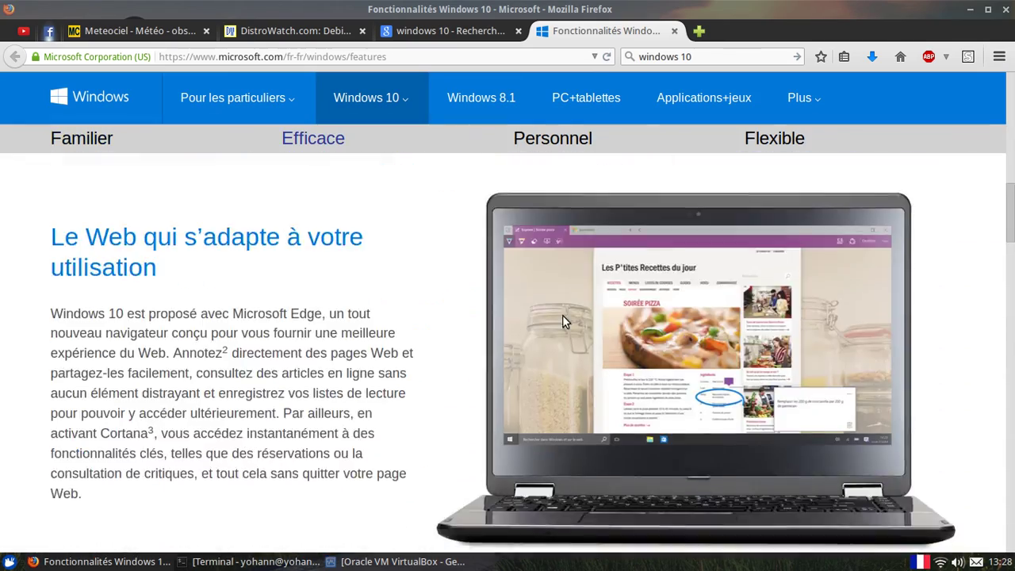
scroll(562, 315, down, 4)
scroll(555, 341, up, 3)
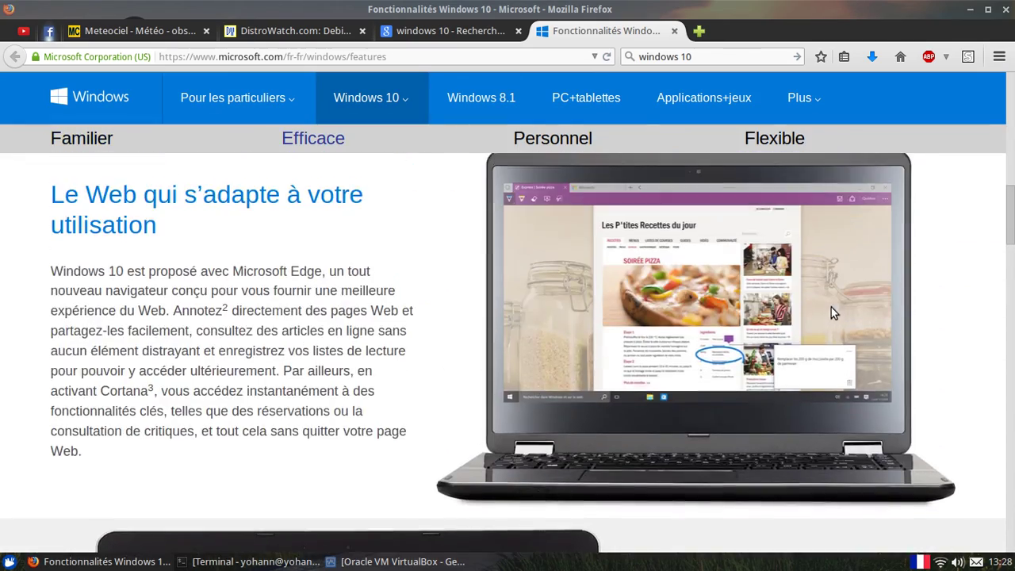
scroll(831, 311, down, 3)
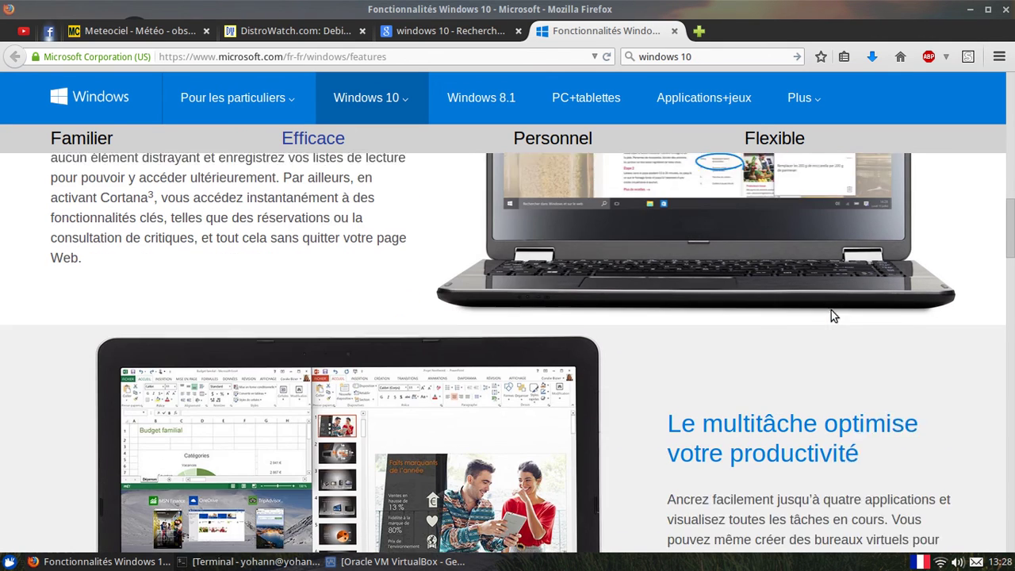
scroll(831, 309, down, 6)
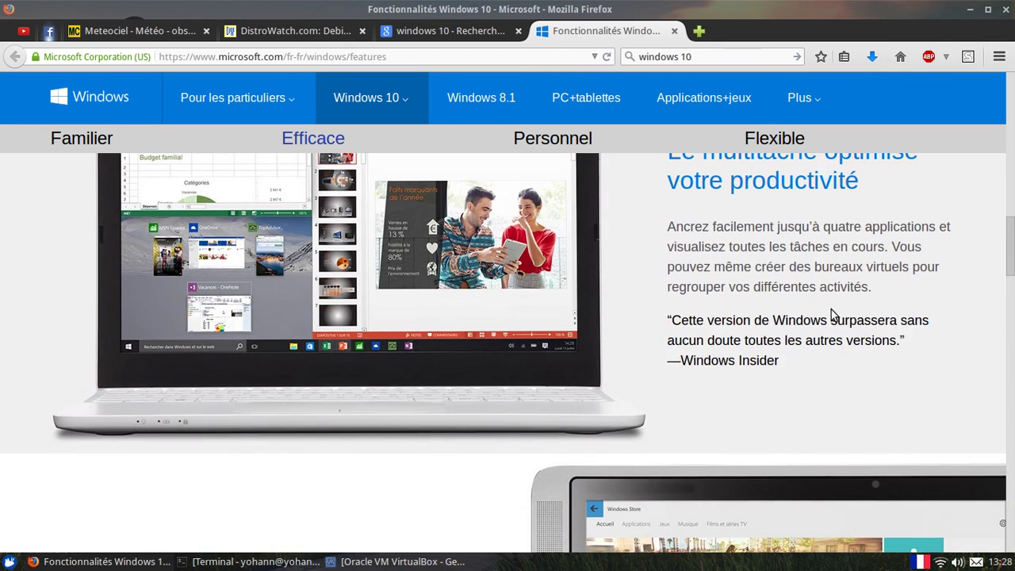
scroll(825, 317, down, 7)
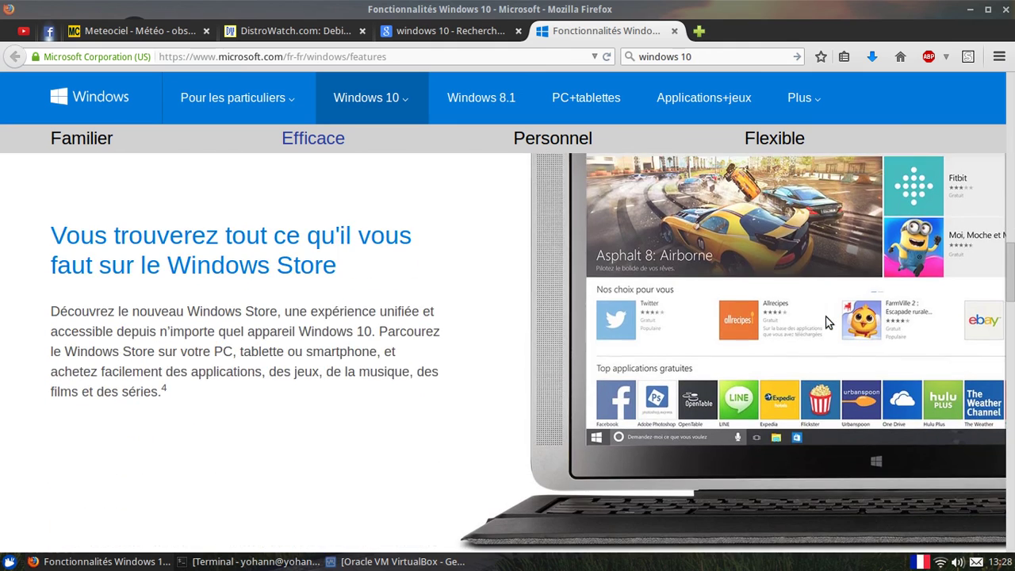
scroll(826, 317, down, 3)
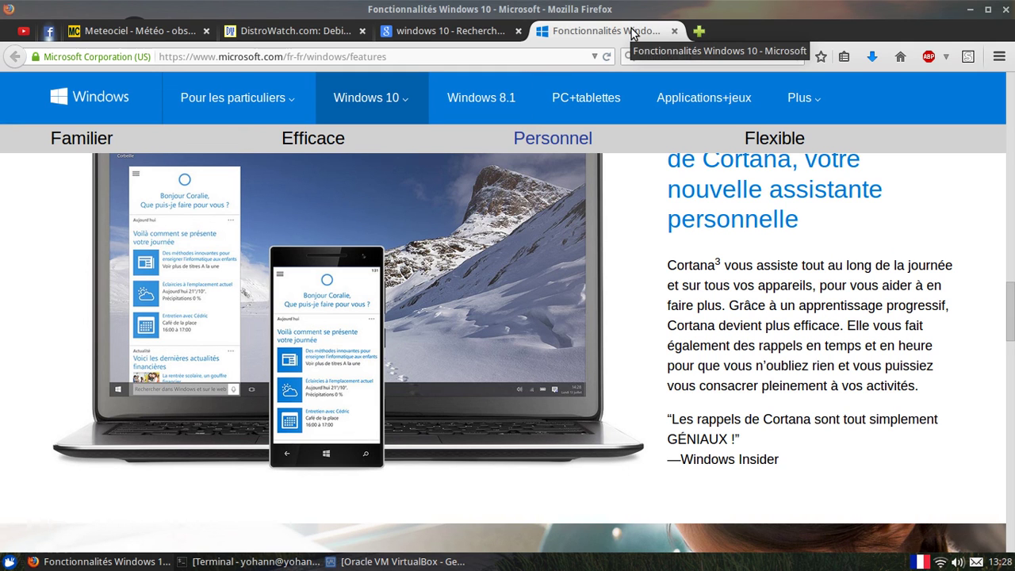
- Review the Cortana section and go back to the multitasking section of the Windows 10 features page
scroll(545, 229, up, 3)
scroll(545, 235, down, 2)
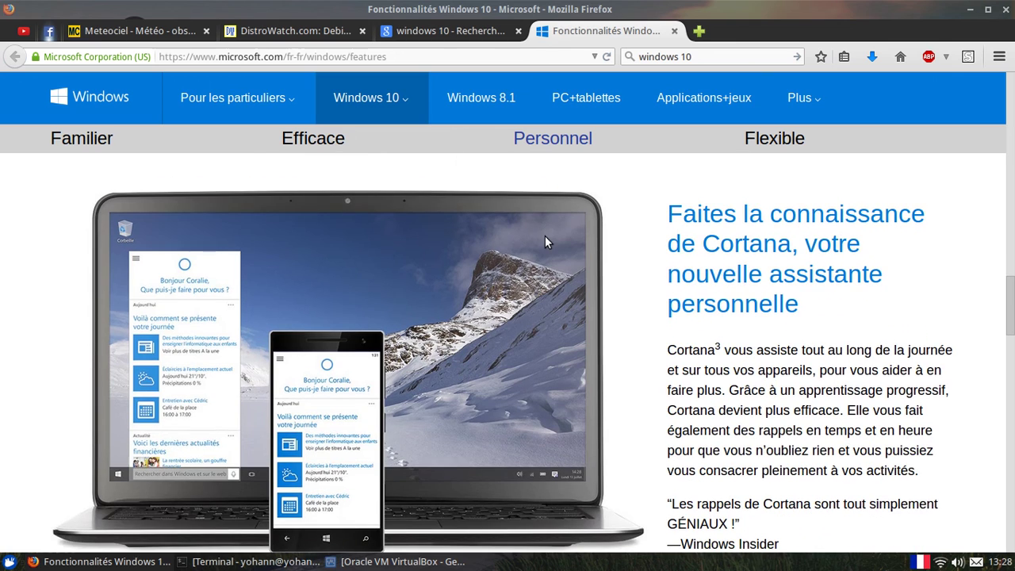
scroll(545, 236, down, 1)
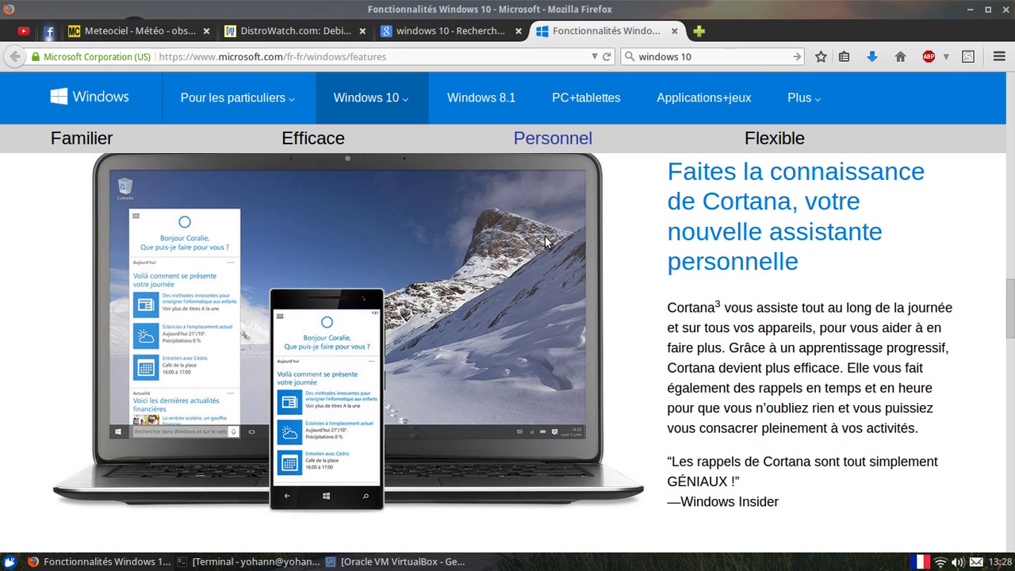
scroll(545, 238, up, 10)
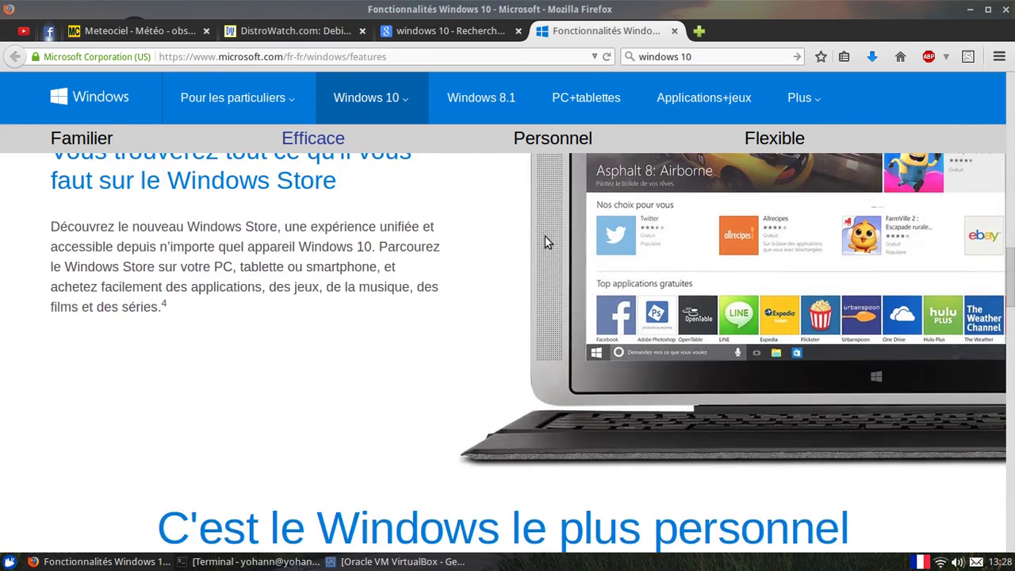
scroll(585, 208, up, 6)
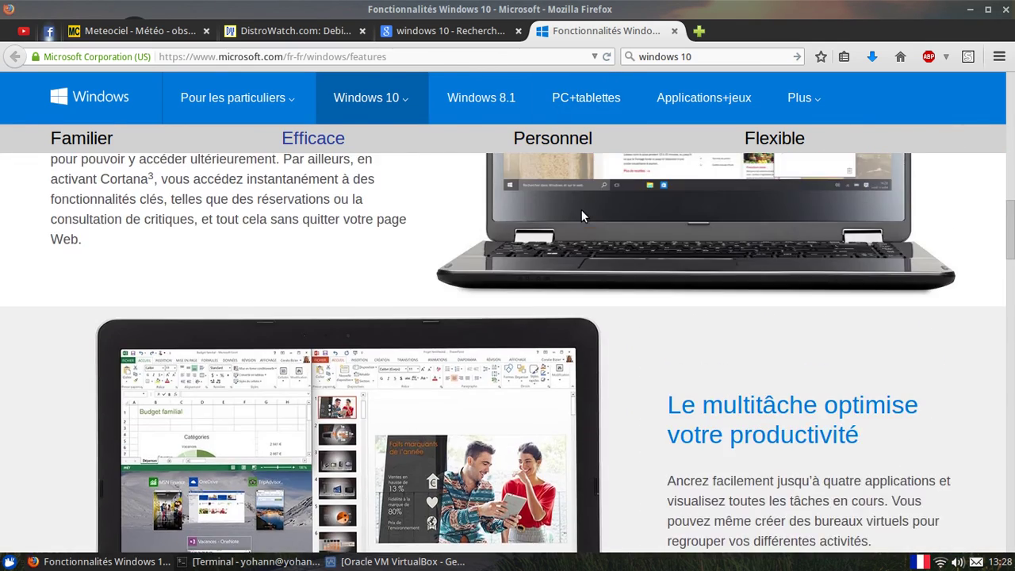
scroll(582, 213, down, 3)
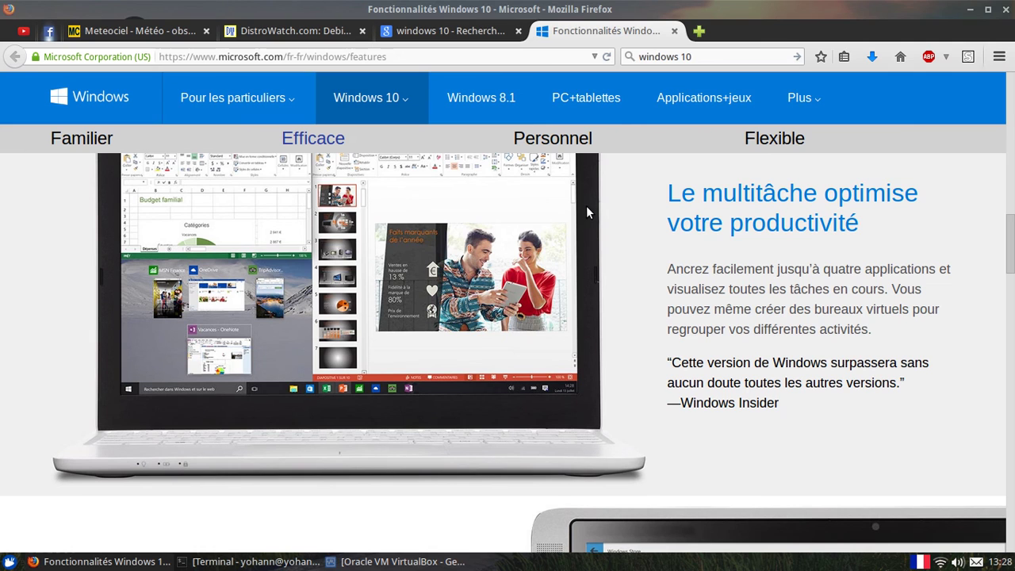
- Close the Microsoft Windows 10 features page and look over the Google results for "windows 10"
middle_click(640, 31)
scroll(539, 238, down, 4)
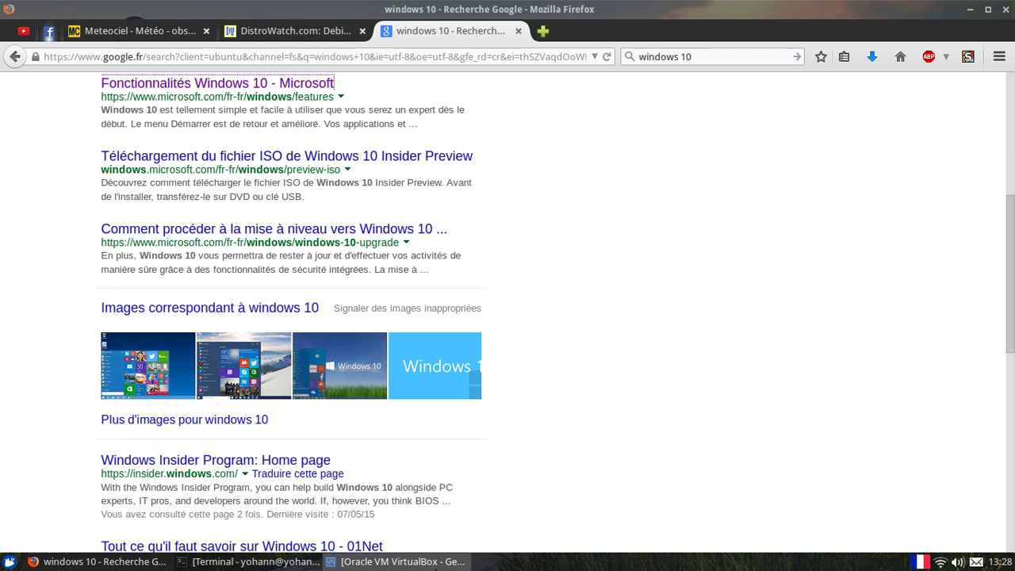
- Switch to VirtualBox, accept the kubuntu machine's settings, and bring the Terminal window to the front
click(421, 562)
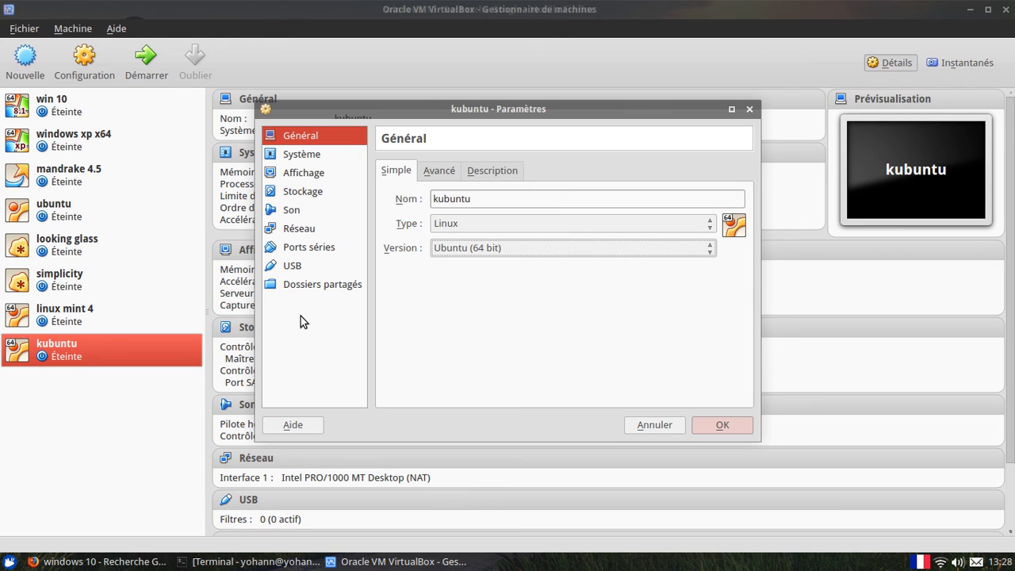
click(722, 426)
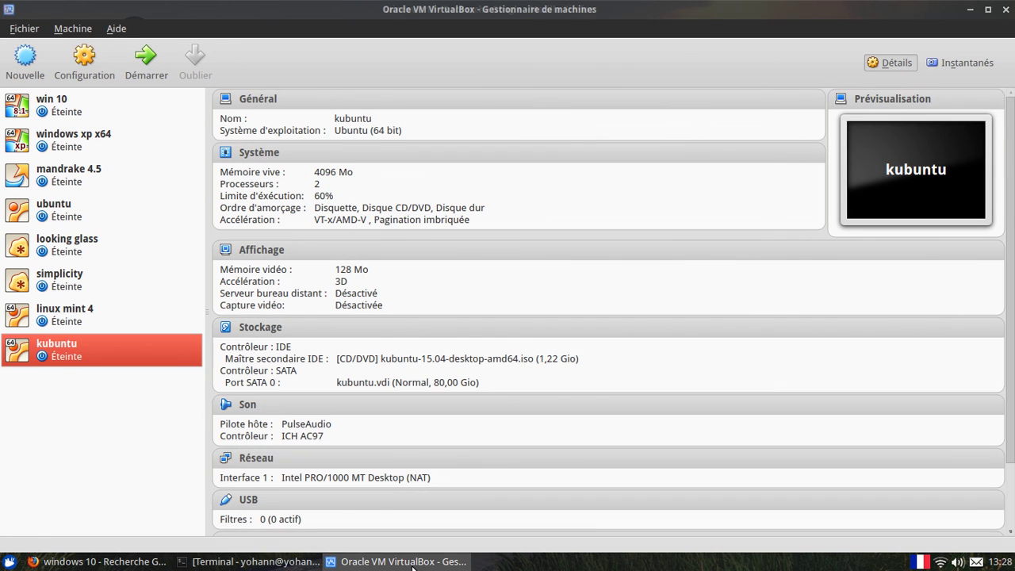
click(294, 562)
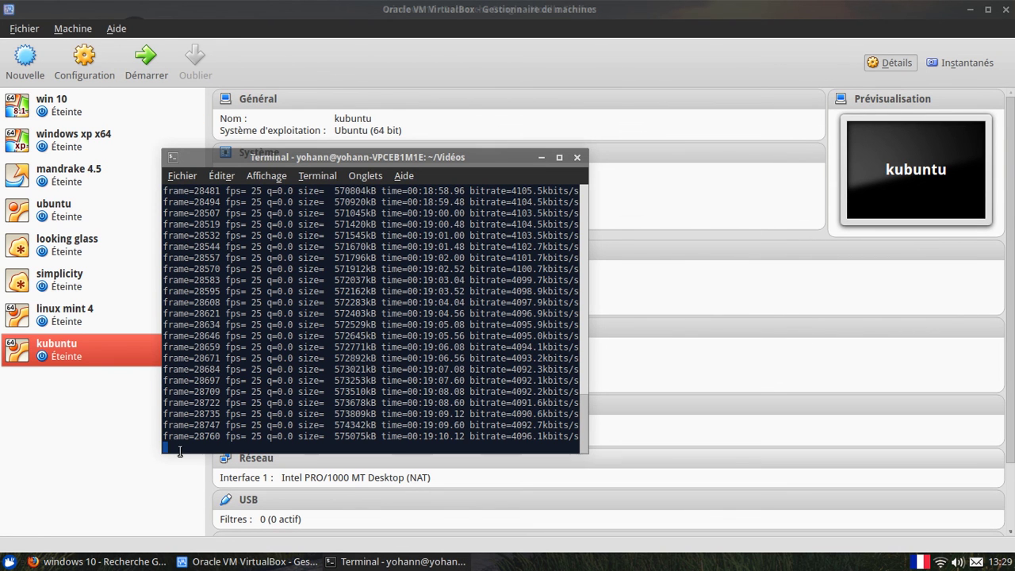